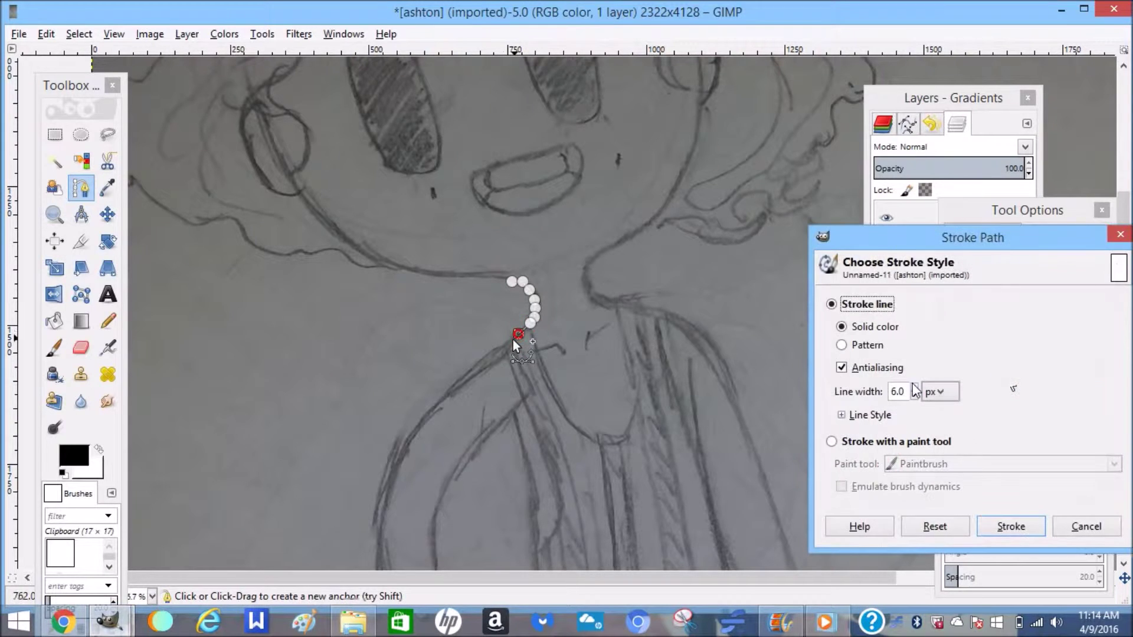
# Add a transparent 2322 × 4128 px layer named lineart above the sketch photo
pyautogui.click(81, 242)
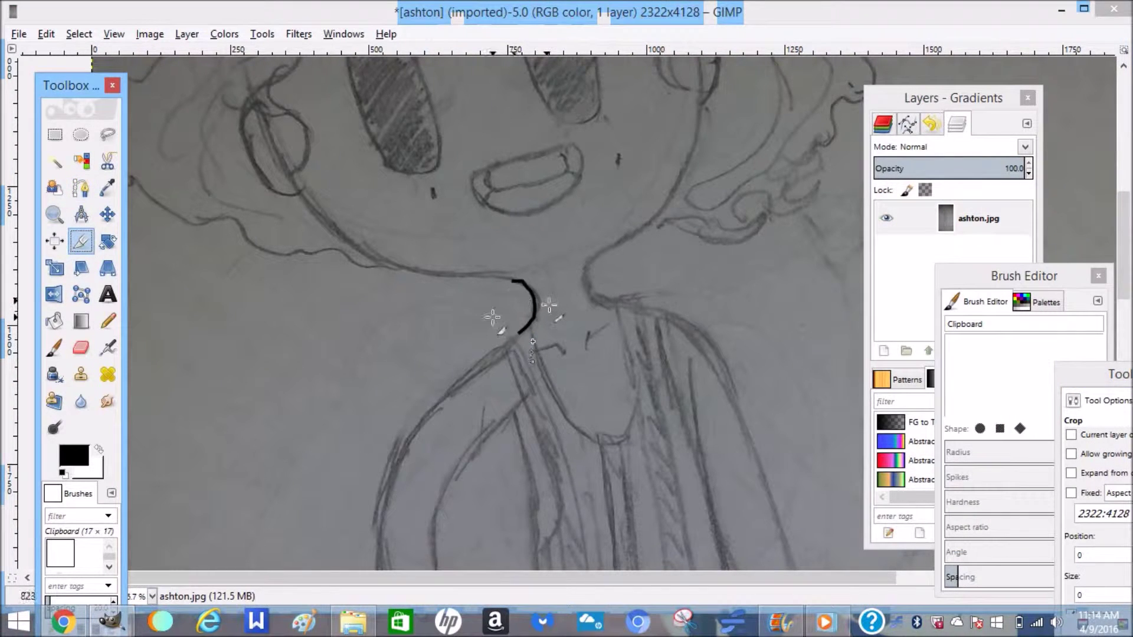
pyautogui.click(883, 350)
pyautogui.write('line rt')
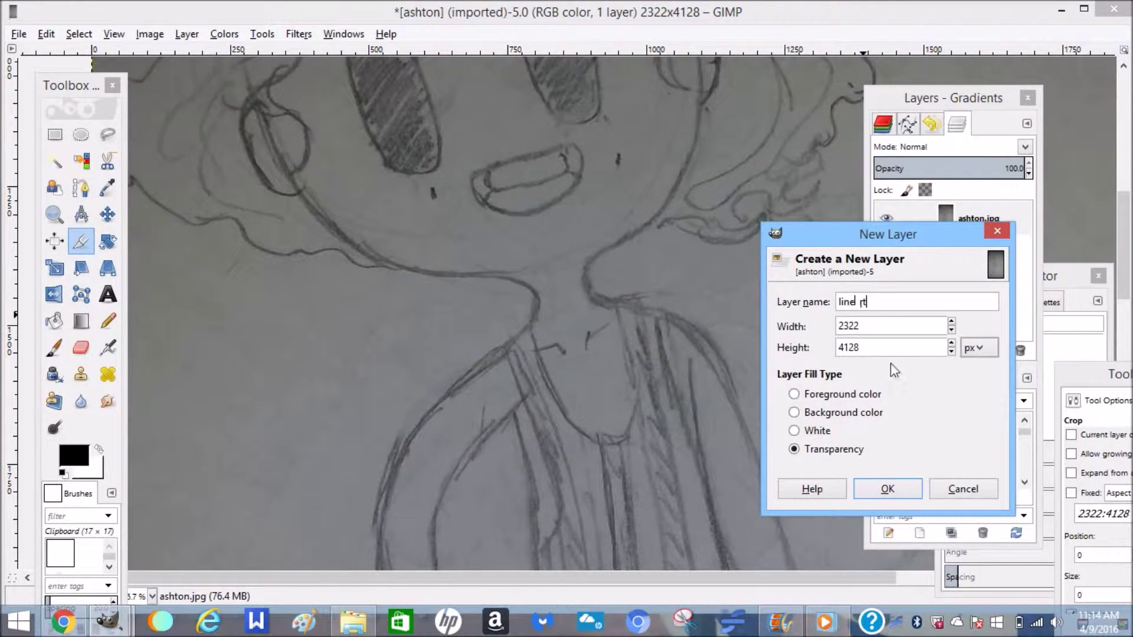
pyautogui.press('Return')
# Trace a path with the Paths tool from the cheek along the jaw, neck, shoulder and bent arm to the hand
pyautogui.press('b')
pyautogui.click(303, 195)
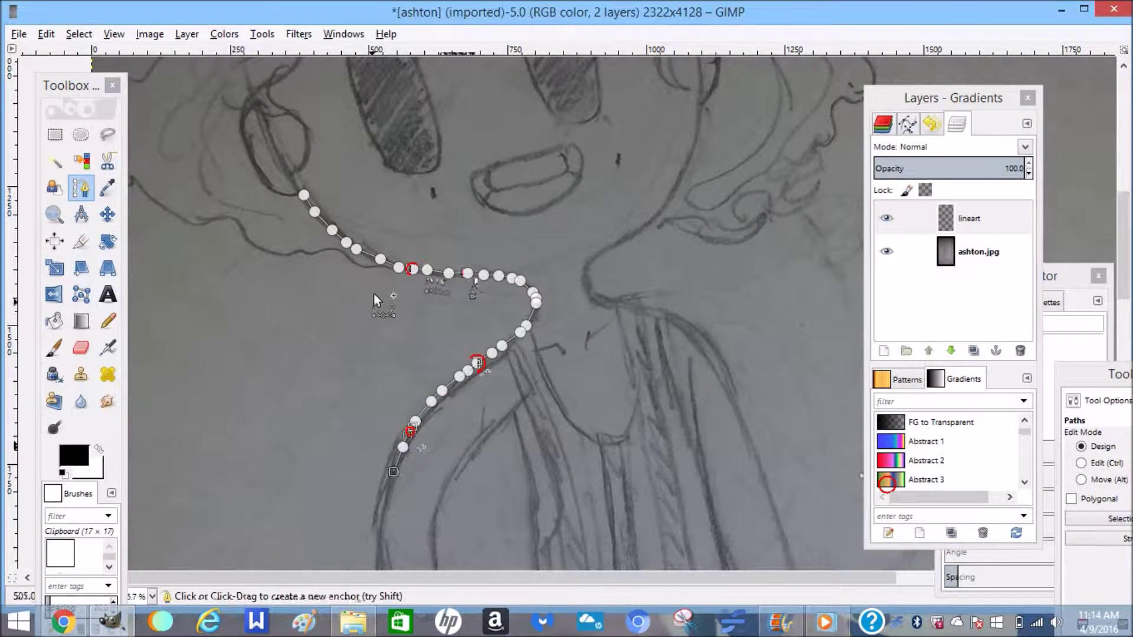
pyautogui.scroll(-5, 392, 223)
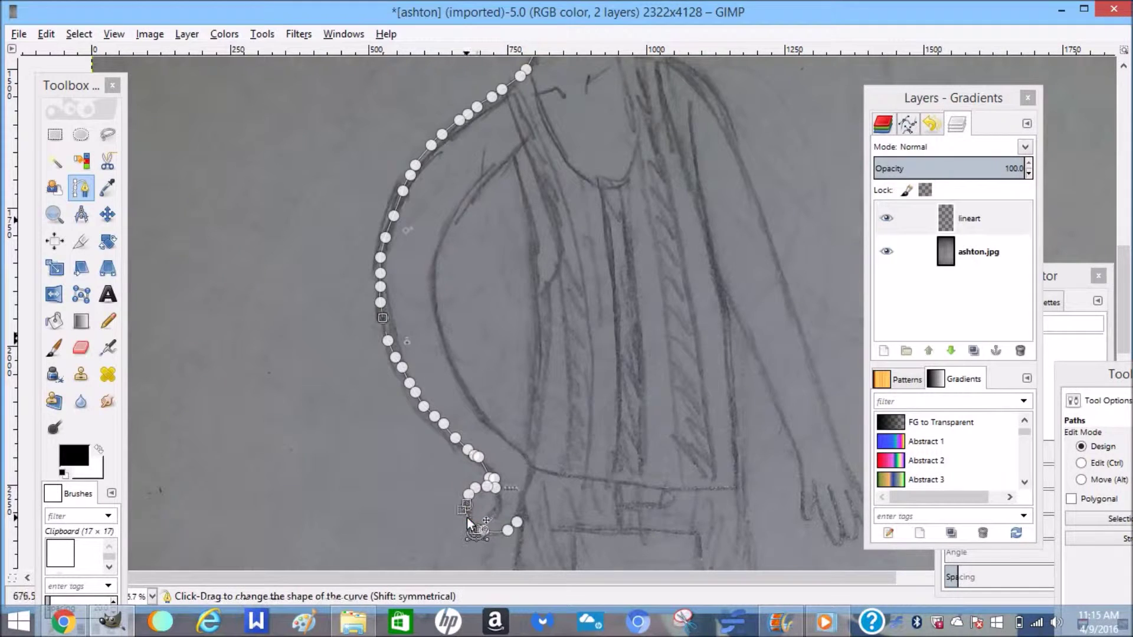
pyautogui.scroll(-3, 504, 437)
pyautogui.scroll(-3, 517, 448)
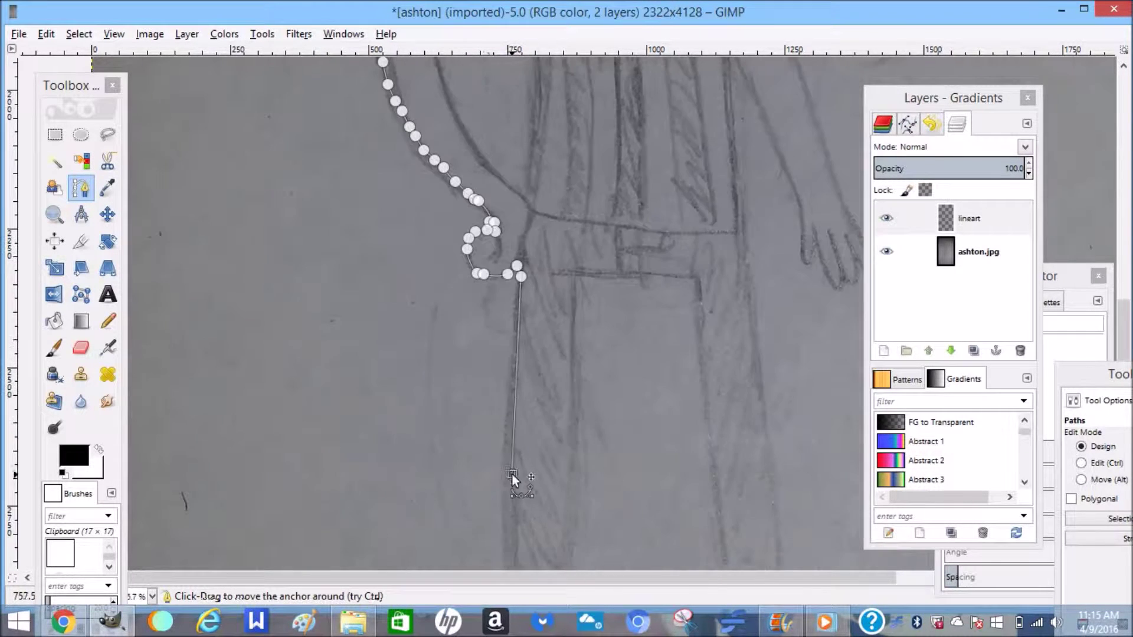
# Extend the traced path down the outer leg to the shoe cuff and stroke the path in black
pyautogui.scroll(-6, 517, 425)
pyautogui.click(507, 455)
pyautogui.moveTo(519, 423); pyautogui.dragTo(518, 418)
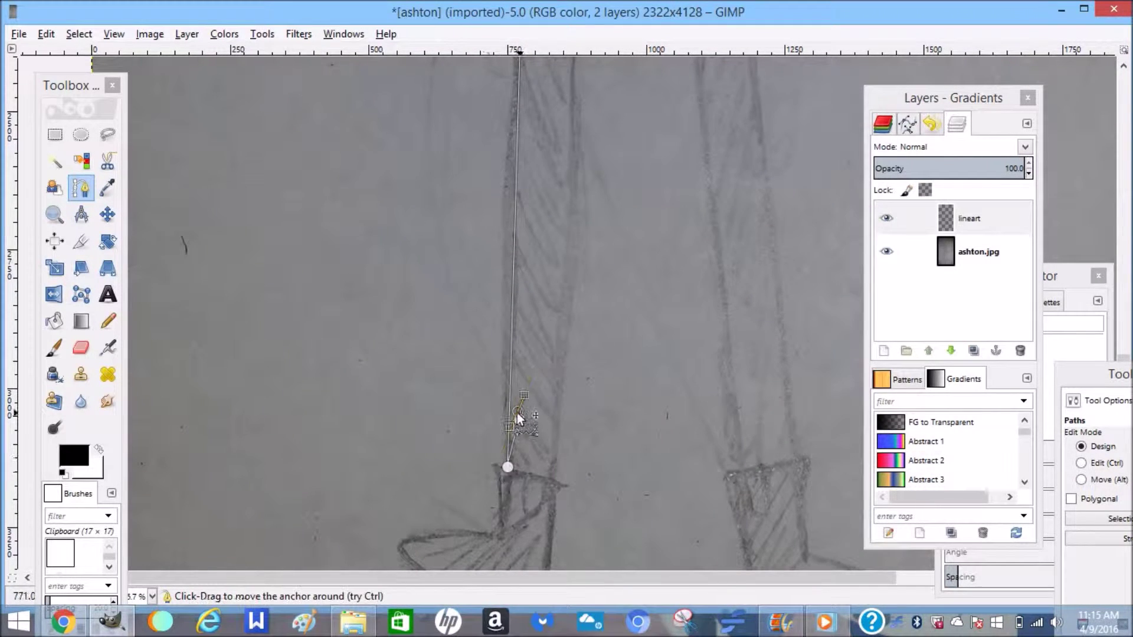
pyautogui.moveTo(494, 461); pyautogui.dragTo(495, 471)
pyautogui.scroll(4, 511, 397)
pyautogui.scroll(-5, 511, 397)
pyautogui.moveTo(1089, 374); pyautogui.dragTo(959, 244)
pyautogui.click(974, 413)
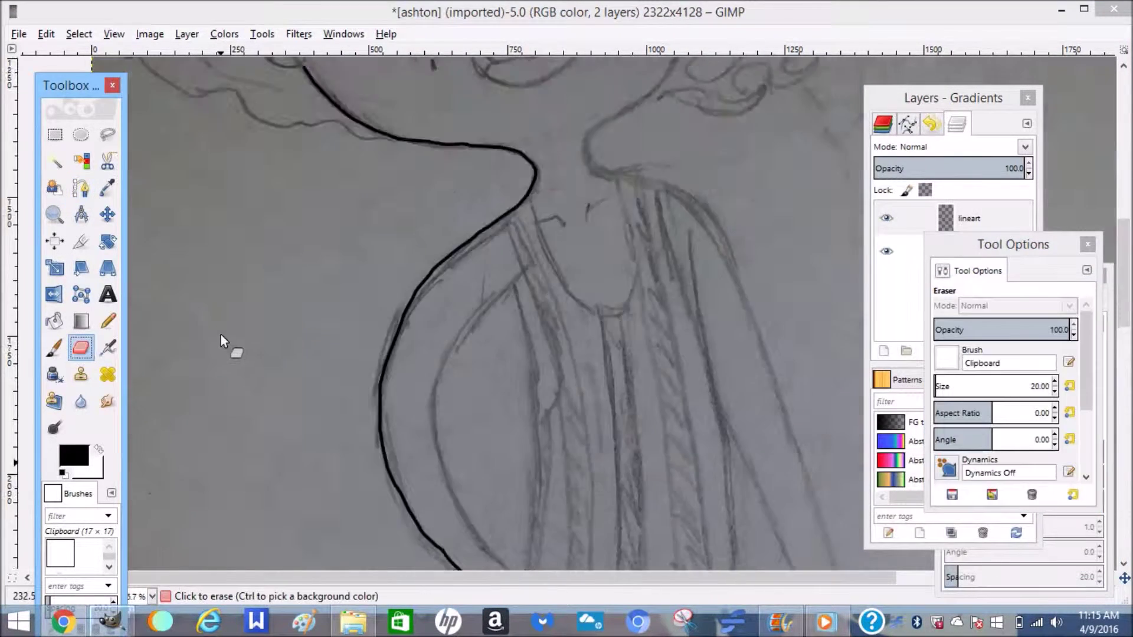
pyautogui.scroll(-8, 221, 335)
pyautogui.press('z')
pyautogui.hotkey('ctrl', 'z')
pyautogui.click(387, 175)
pyautogui.click(387, 174)
pyautogui.click(387, 175)
pyautogui.scroll(10, 379, 175)
pyautogui.click(82, 188)
pyautogui.scroll(3, 387, 224)
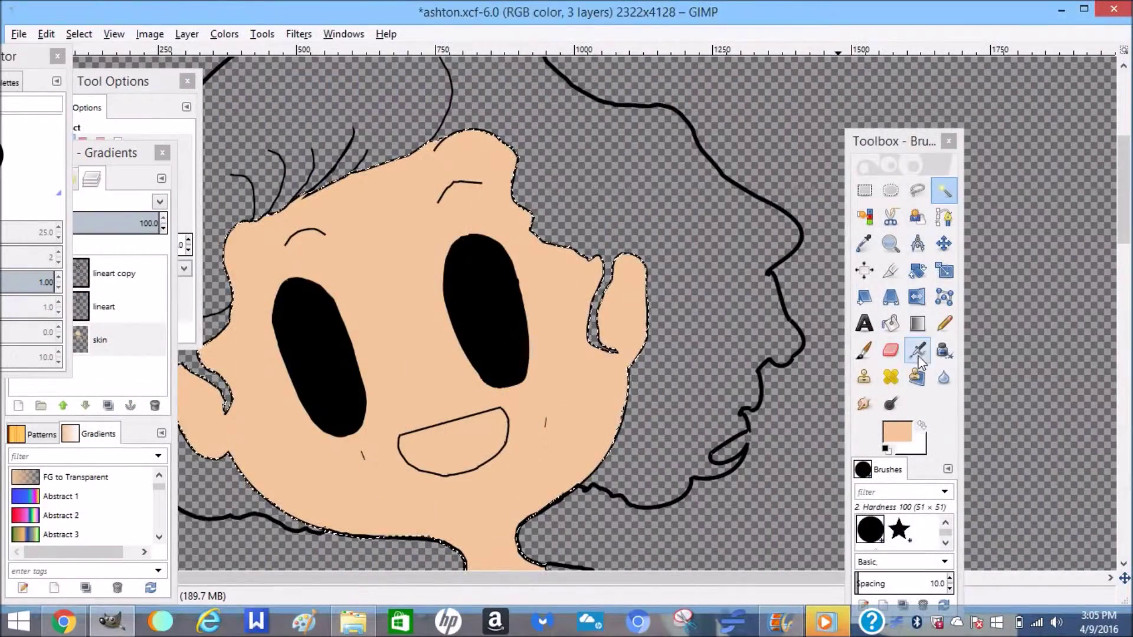
# Airbrush darker tan shadows along the chin, neck, hairline and outer edges of the face on the skin layer
pyautogui.click(897, 431)
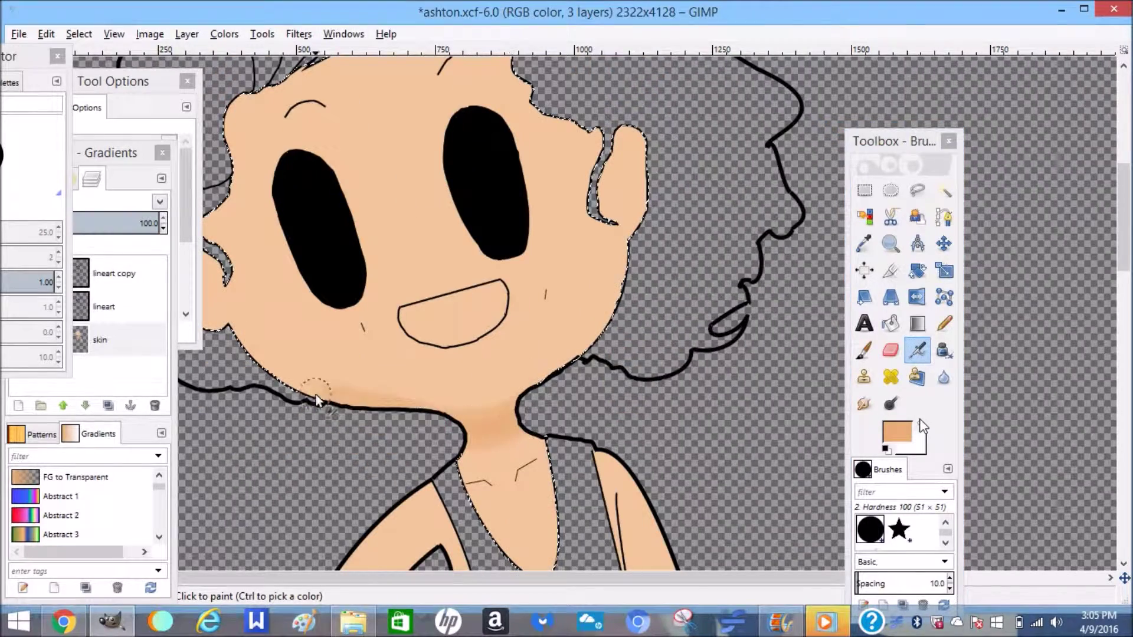
pyautogui.moveTo(317, 401)
pyautogui.mouseDown()
pyautogui.moveTo(497, 409)
pyautogui.moveTo(630, 294)
pyautogui.moveTo(475, 395)
pyautogui.mouseUp()
pyautogui.scroll(-5, 494, 201)
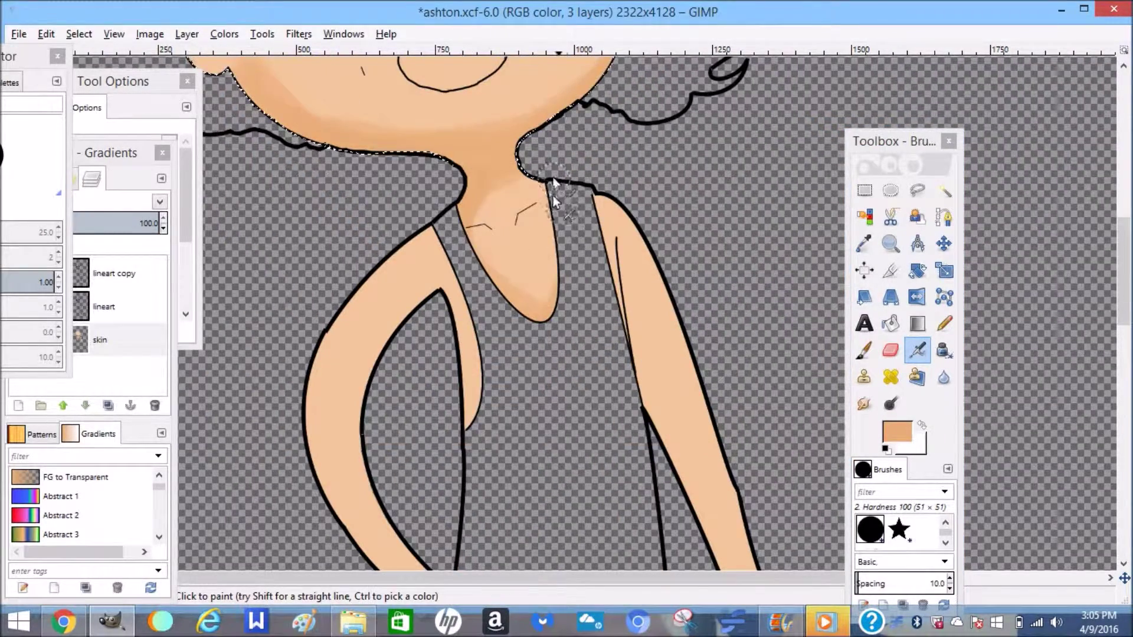
pyautogui.scroll(5, 567, 221)
pyautogui.scroll(3, 531, 218)
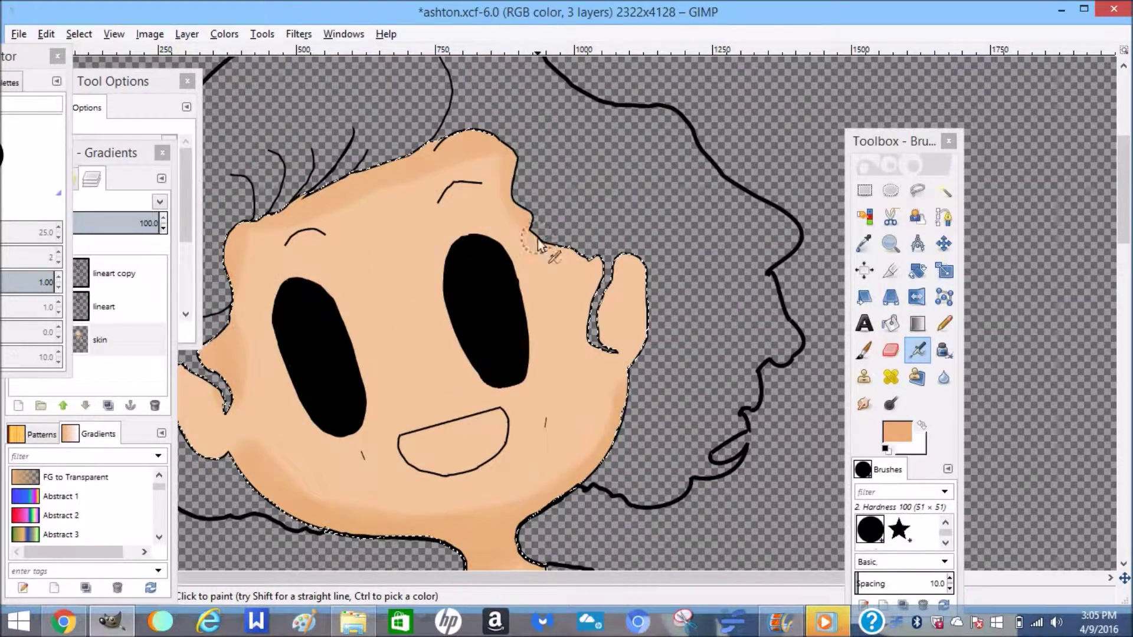
pyautogui.scroll(-4, 535, 203)
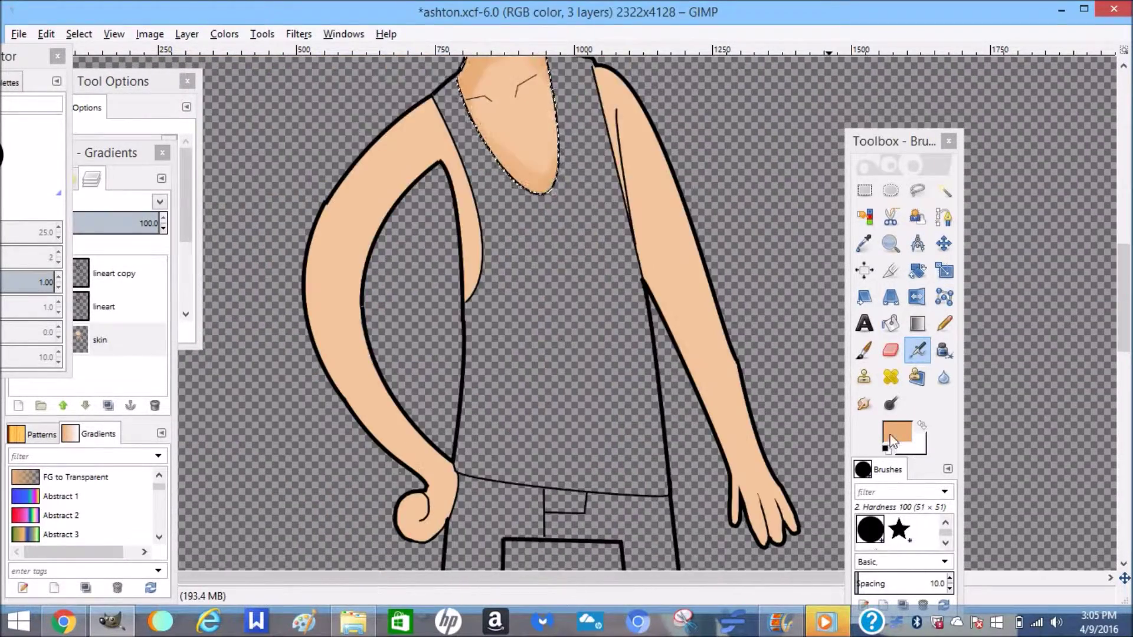
# Airbrush lighter peach highlights onto the chest and face, and soften the skin shading with the Blur tool
pyautogui.click(900, 434)
pyautogui.click(574, 264)
pyautogui.moveTo(578, 129); pyautogui.dragTo(569, 148)
pyautogui.click(564, 324)
pyautogui.scroll(2, 531, 348)
pyautogui.moveTo(515, 365); pyautogui.dragTo(530, 393)
pyautogui.scroll(5, 531, 399)
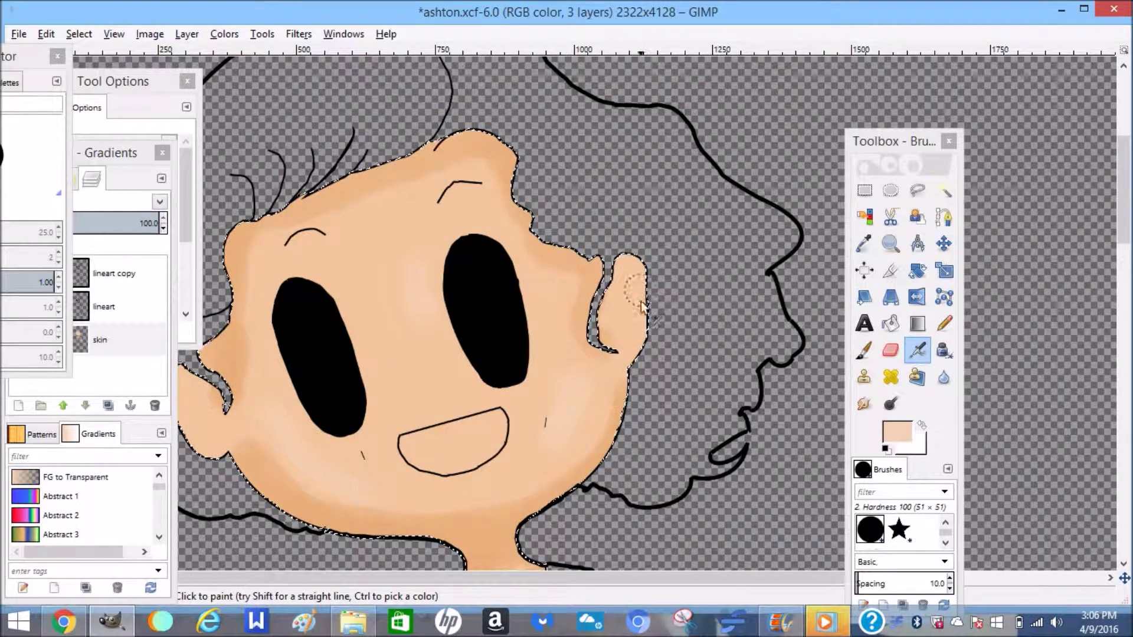
pyautogui.hotkey('shift', 'u')
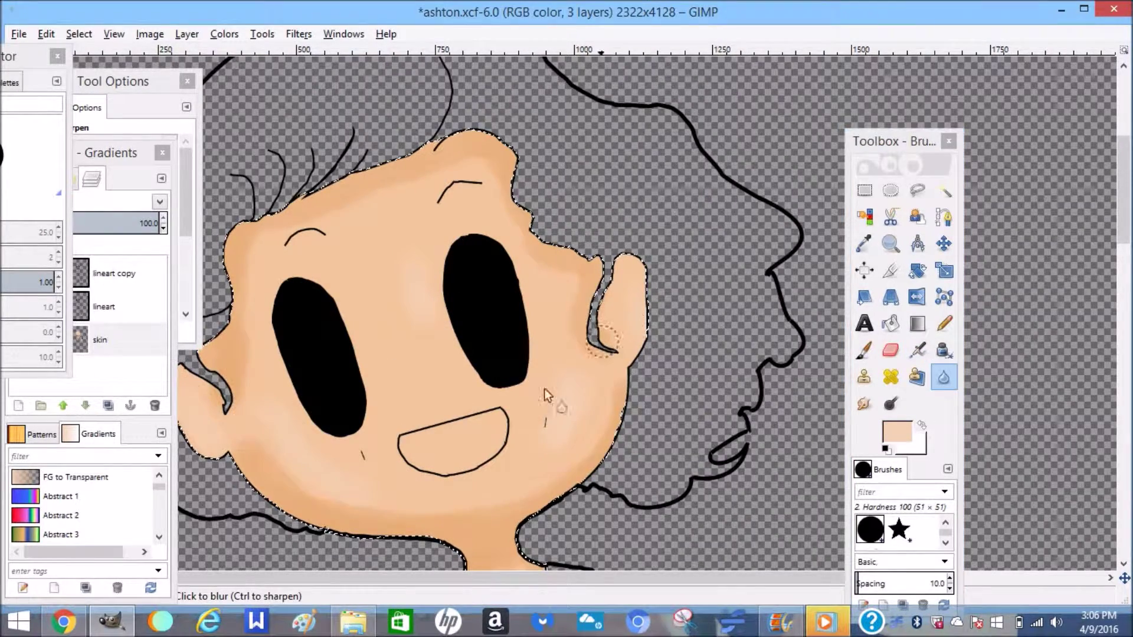
pyautogui.scroll(-7, 568, 430)
# Fuzzy-select the straight arm's skin and airbrush tan shadows and lighter peach highlights along it
pyautogui.press('u')
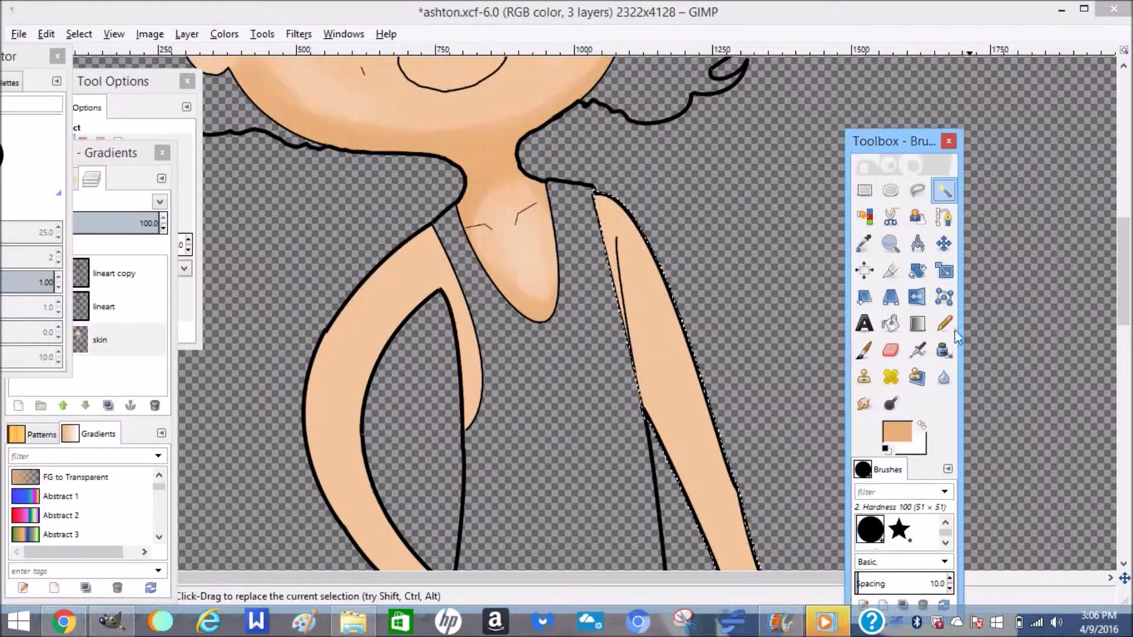
pyautogui.press('a')
pyautogui.moveTo(780, 620)
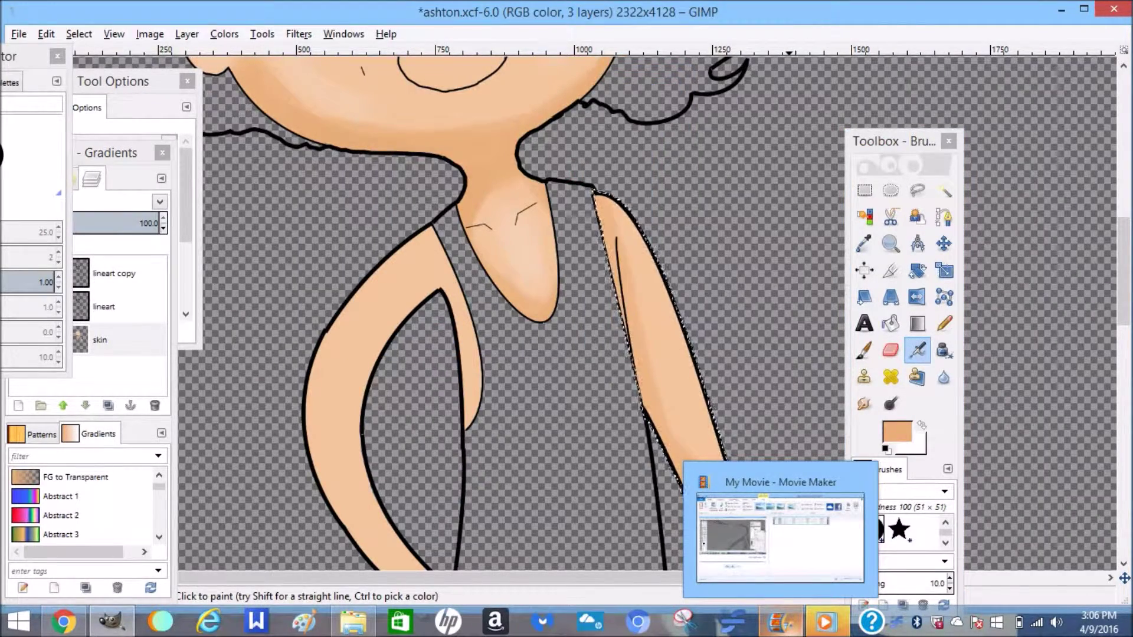
pyautogui.scroll(-6, 614, 230)
pyautogui.scroll(4, 537, 110)
pyautogui.click(903, 426)
pyautogui.click(560, 328)
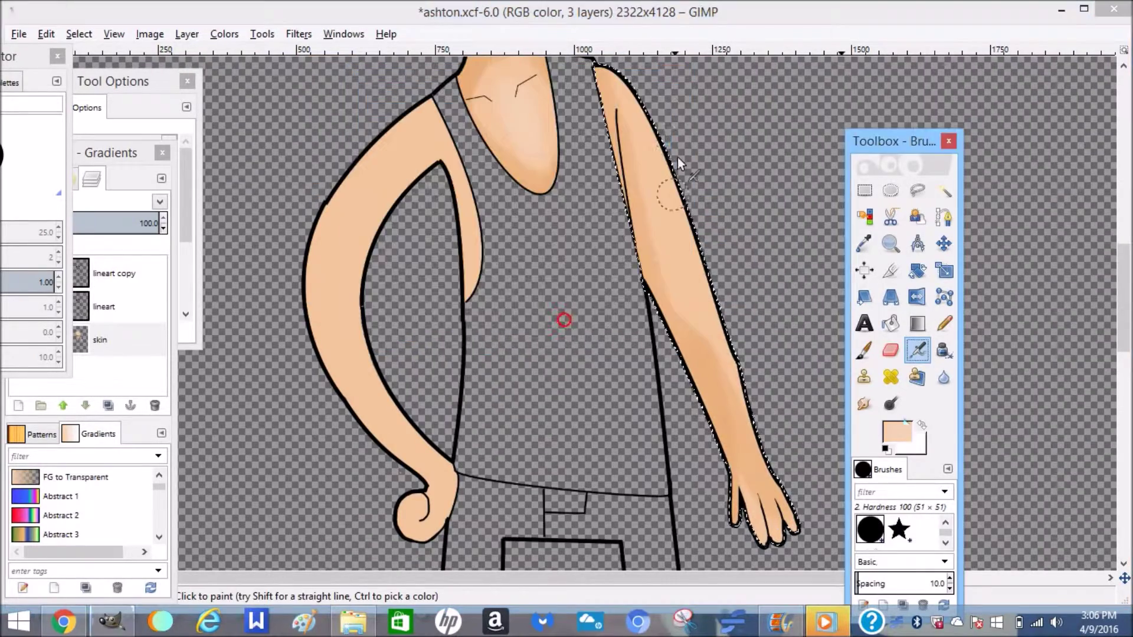
# Shade the bent arm with e6ad75 shadows and blurred light peach highlights, and clear the arm selection
pyautogui.click(854, 341)
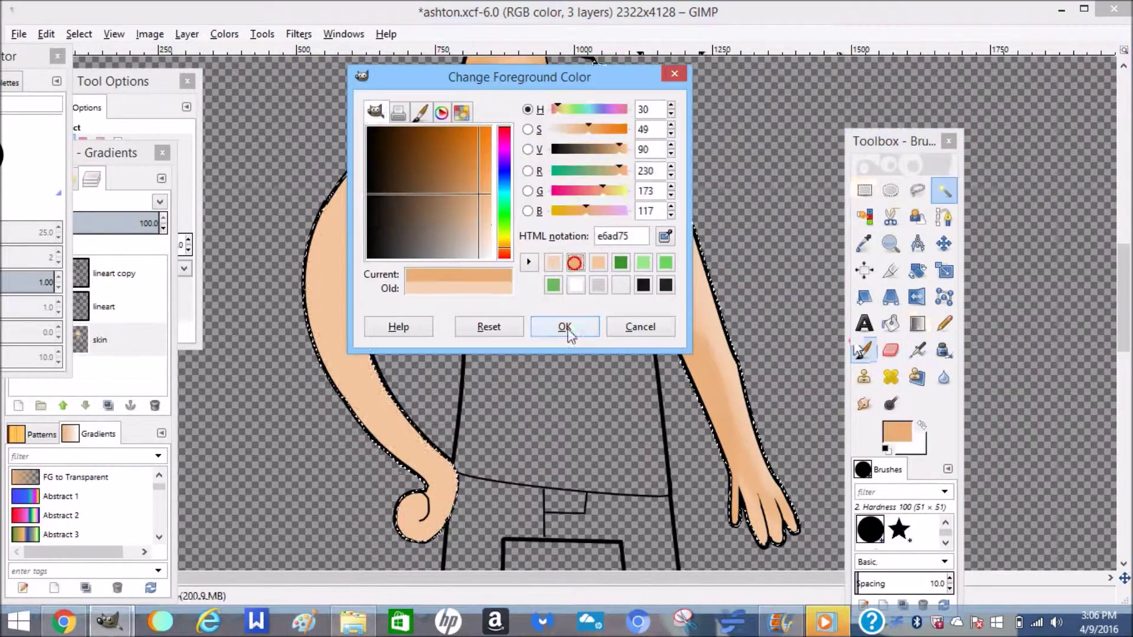
pyautogui.click(567, 328)
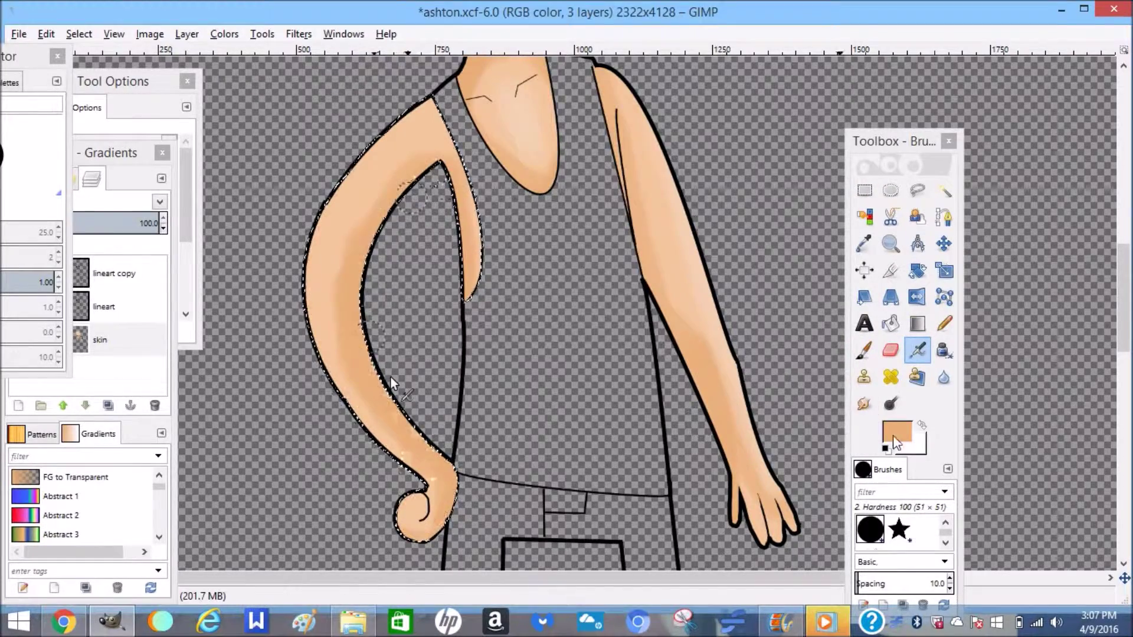
pyautogui.click(557, 321)
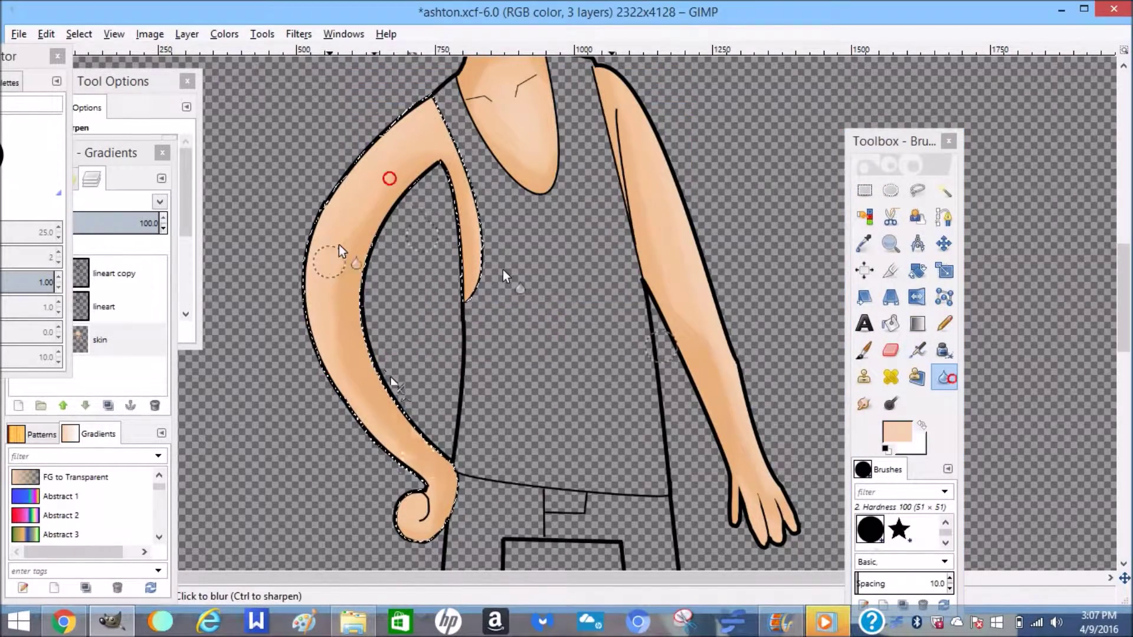
pyautogui.rightClick(434, 142)
pyautogui.click(614, 180)
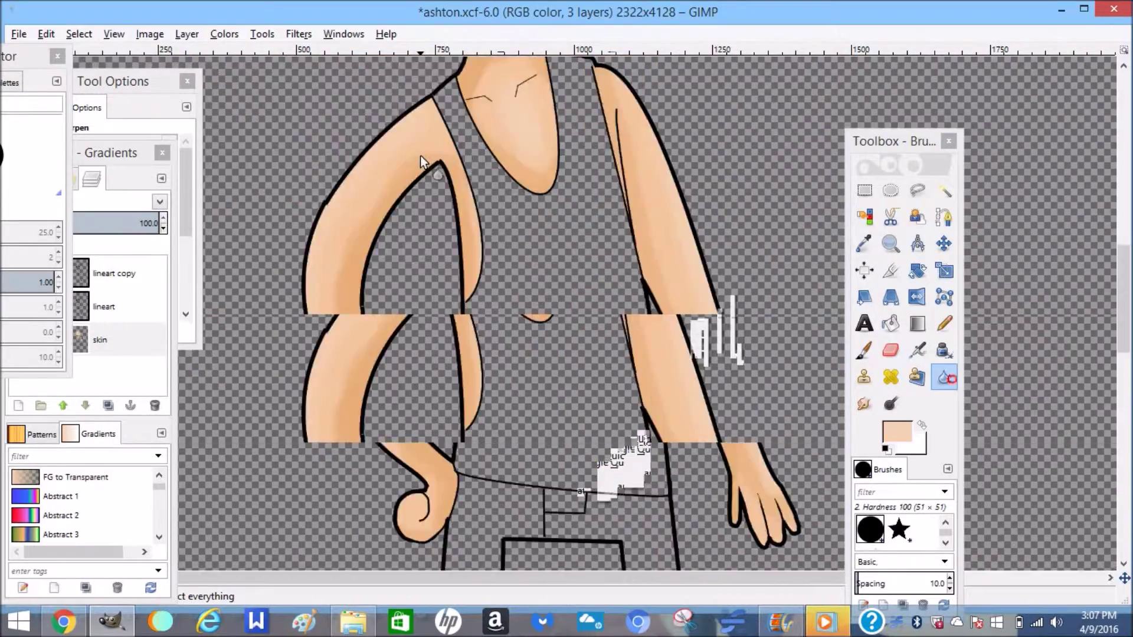
# Add a transparent 2322 × 4128 px layer named shirt
pyautogui.click(171, 371)
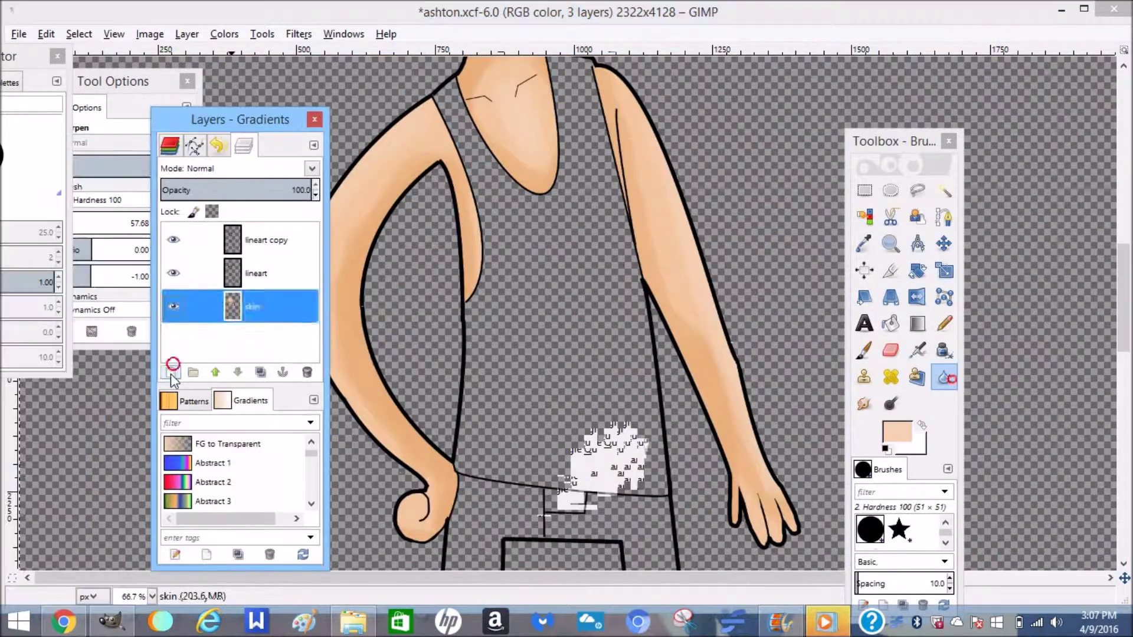
pyautogui.write('t')
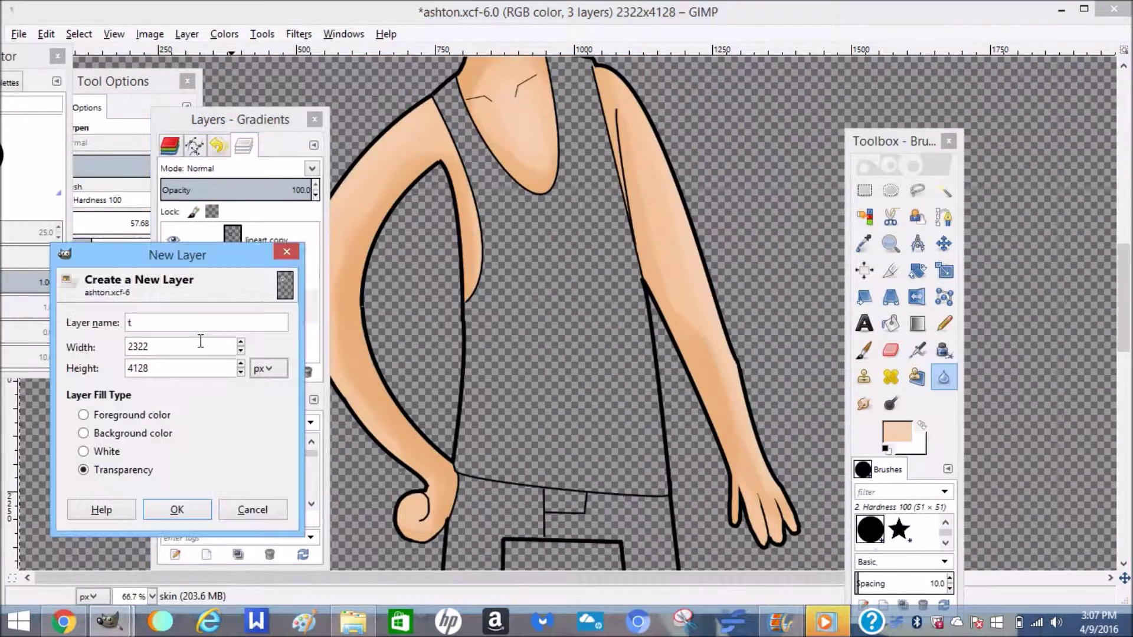
pyautogui.write('t')
pyautogui.press('Return')
# Paint the whole tank top area white on the shirt layer with the Paintbrush, enlarging the brush to size 254.65
pyautogui.click(863, 350)
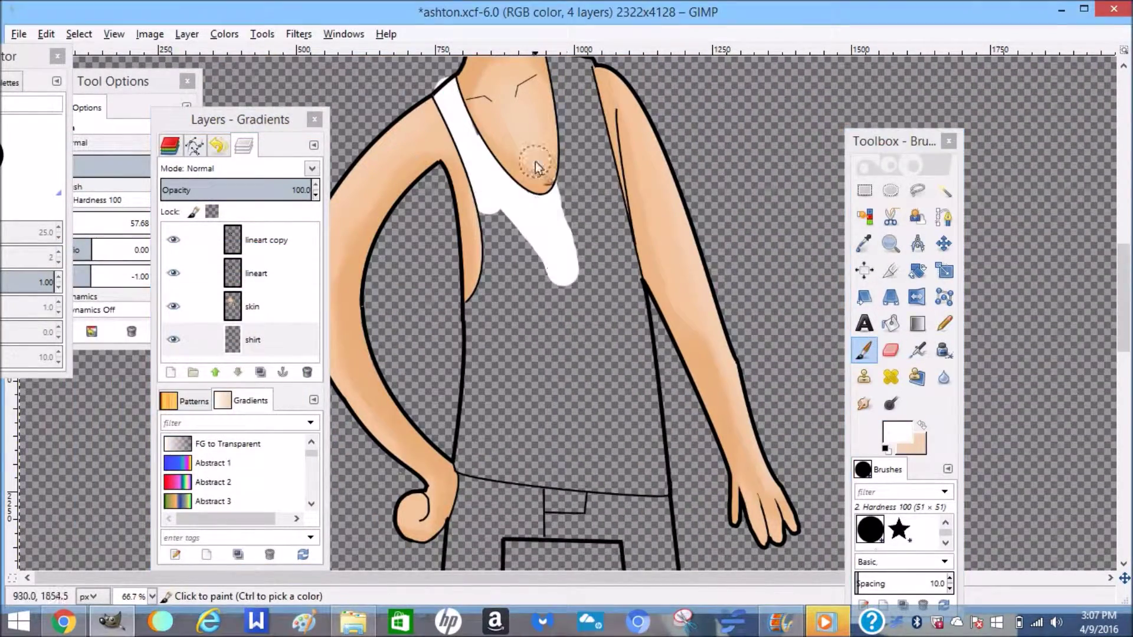
pyautogui.moveTo(535, 161)
pyautogui.mouseDown()
pyautogui.moveTo(469, 365)
pyautogui.moveTo(518, 434)
pyautogui.mouseUp()
pyautogui.moveTo(36, 223); pyautogui.dragTo(62, 223)
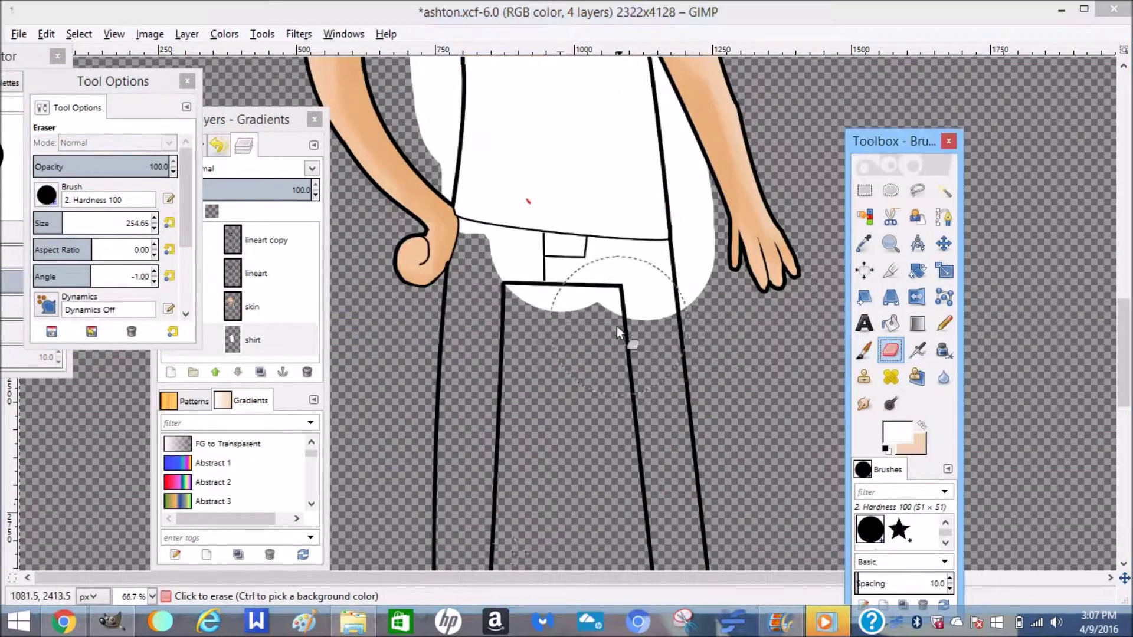
# Erase the white paint that spills below the shirt's hem and between the torso and the straight arm
pyautogui.moveTo(619, 327); pyautogui.dragTo(539, 309)
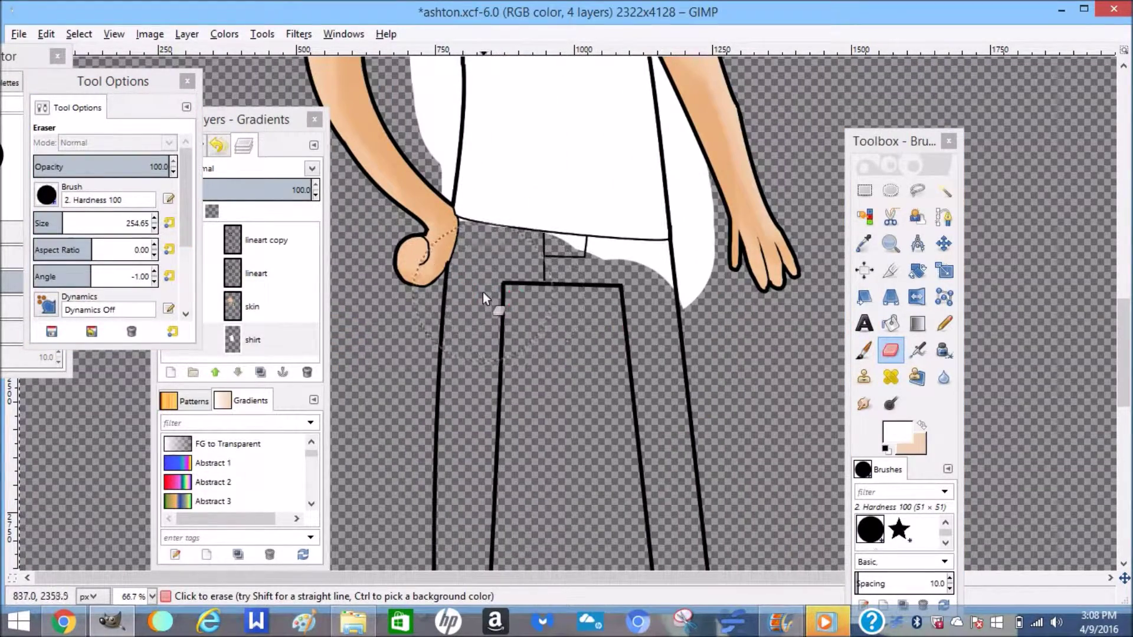
pyautogui.moveTo(630, 309)
pyautogui.mouseDown()
pyautogui.moveTo(550, 300)
pyautogui.moveTo(585, 304)
pyautogui.moveTo(753, 225)
pyautogui.moveTo(732, 152)
pyautogui.moveTo(732, 278)
pyautogui.moveTo(663, 317)
pyautogui.mouseUp()
pyautogui.moveTo(710, 287)
pyautogui.mouseDown()
pyautogui.moveTo(739, 227)
pyautogui.moveTo(761, 301)
pyautogui.moveTo(723, 207)
pyautogui.moveTo(720, 158)
pyautogui.moveTo(726, 242)
pyautogui.mouseUp()
# Erase the excess white paint above both shoulders and beside the neck
pyautogui.scroll(3, 739, 225)
pyautogui.scroll(4, 720, 190)
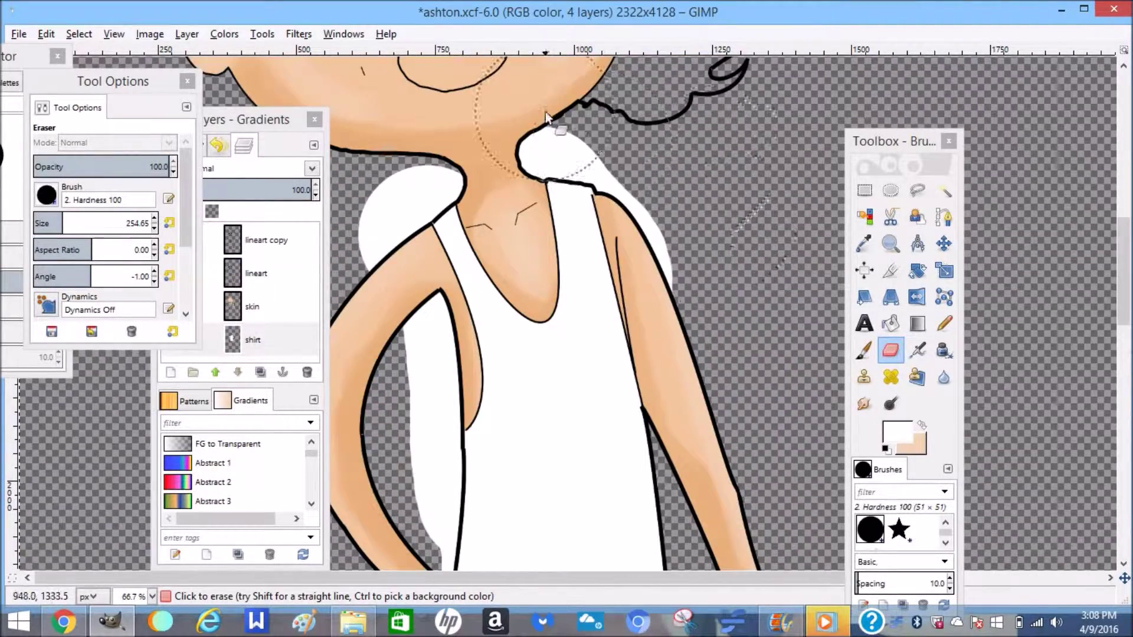
pyautogui.click(688, 245)
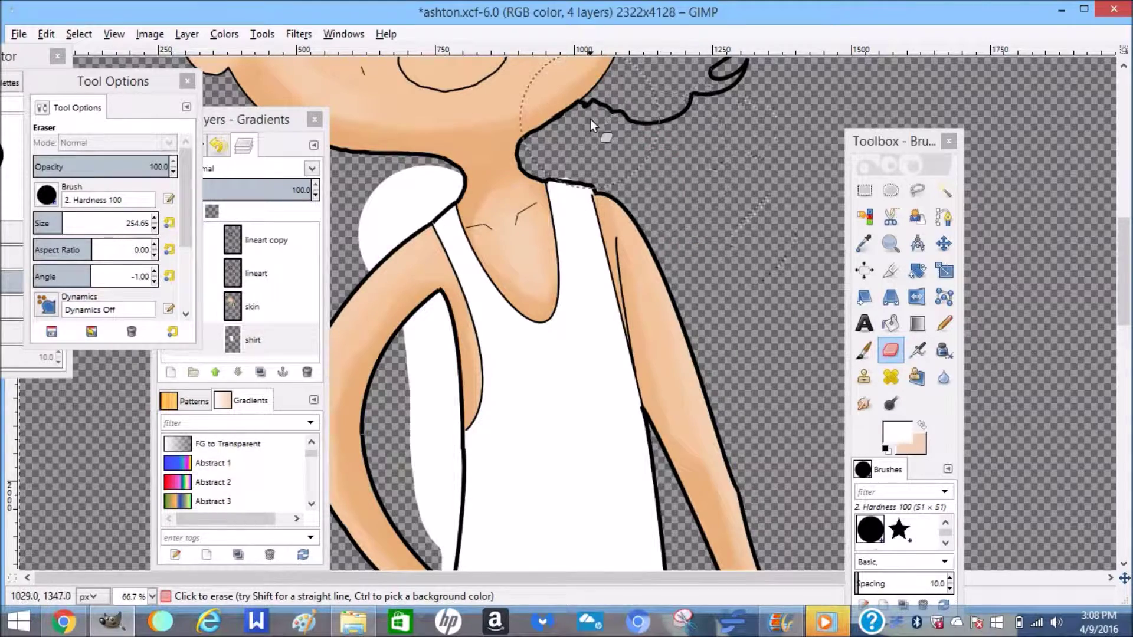
pyautogui.moveTo(611, 125)
pyautogui.mouseDown()
pyautogui.moveTo(664, 178)
pyautogui.moveTo(395, 161)
pyautogui.mouseUp()
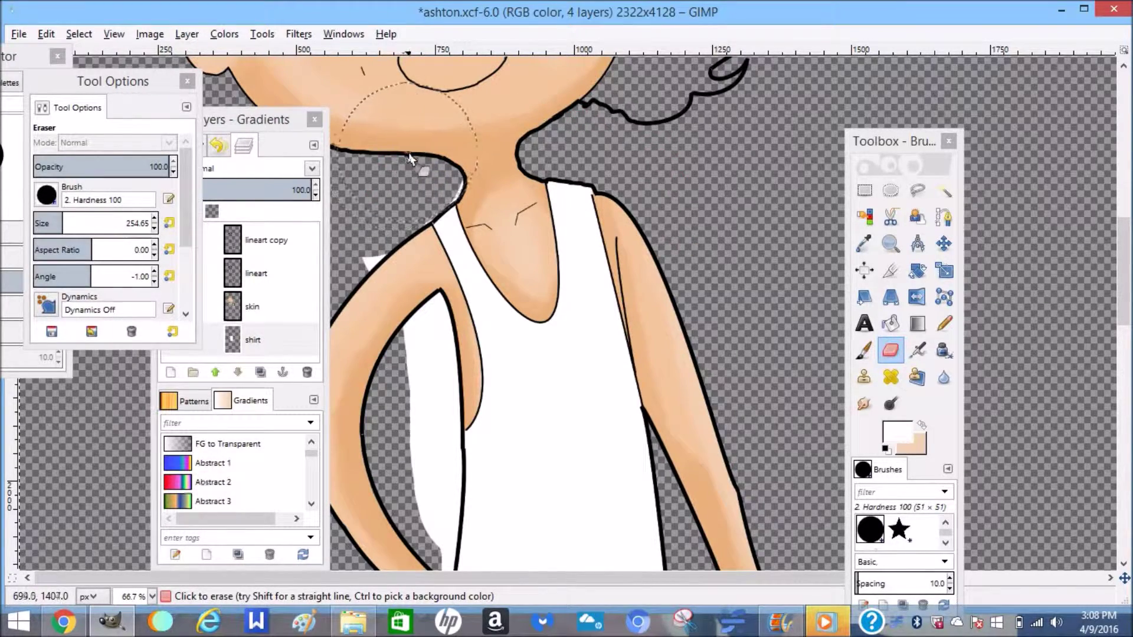
# Erase the excess white paint in the gap between the bent arm and the torso
pyautogui.scroll(-3, 348, 215)
pyautogui.moveTo(348, 215)
pyautogui.mouseDown()
pyautogui.moveTo(383, 199)
pyautogui.moveTo(396, 244)
pyautogui.mouseUp()
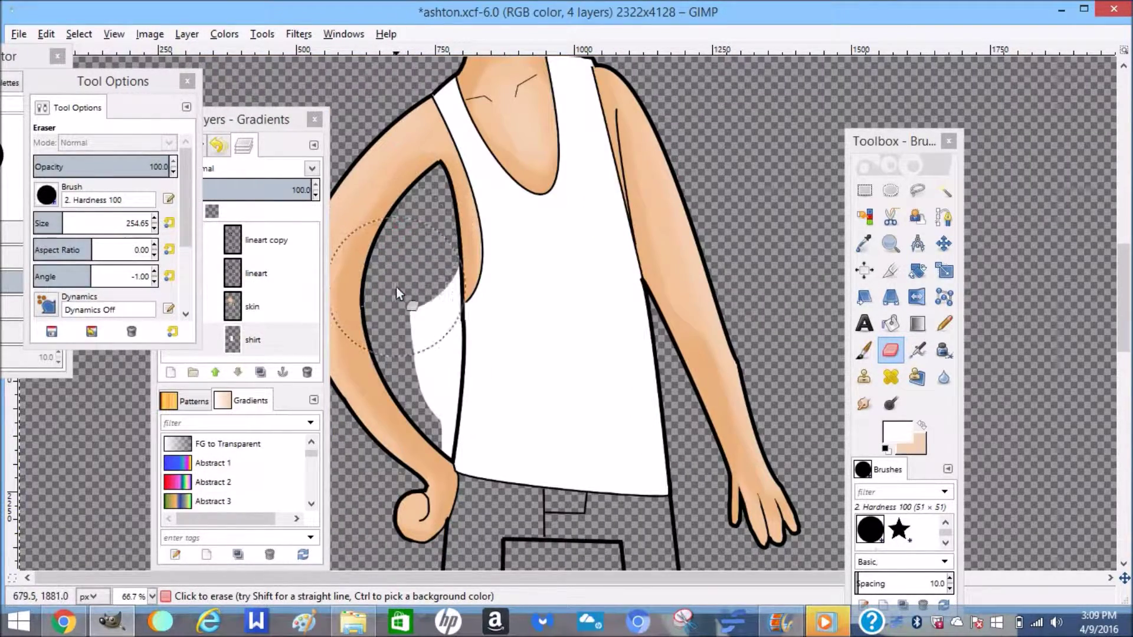
pyautogui.moveTo(397, 288); pyautogui.dragTo(389, 306)
pyautogui.moveTo(395, 382); pyautogui.dragTo(395, 356)
pyautogui.click(391, 428)
# Fuzzy-select the white shirt and draw near-black vertical stripes down it with the Pencil at size 64.77
pyautogui.click(944, 191)
pyautogui.click(607, 330)
pyautogui.click(897, 432)
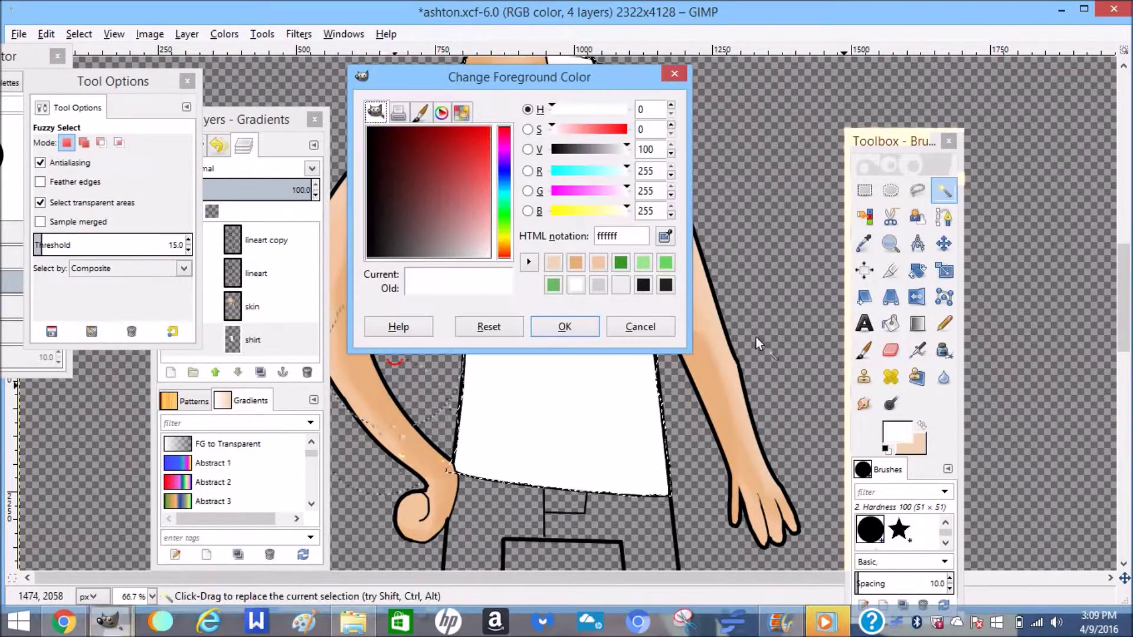
pyautogui.click(645, 286)
pyautogui.click(579, 325)
pyautogui.click(944, 323)
pyautogui.moveTo(61, 221); pyautogui.dragTo(40, 226)
pyautogui.moveTo(466, 295); pyautogui.dragTo(465, 472)
pyautogui.moveTo(460, 61)
pyautogui.mouseDown()
pyautogui.moveTo(549, 411)
pyautogui.moveTo(552, 507)
pyautogui.mouseUp()
pyautogui.moveTo(552, 59); pyautogui.dragTo(640, 499)
pyautogui.moveTo(590, 59); pyautogui.dragTo(672, 502)
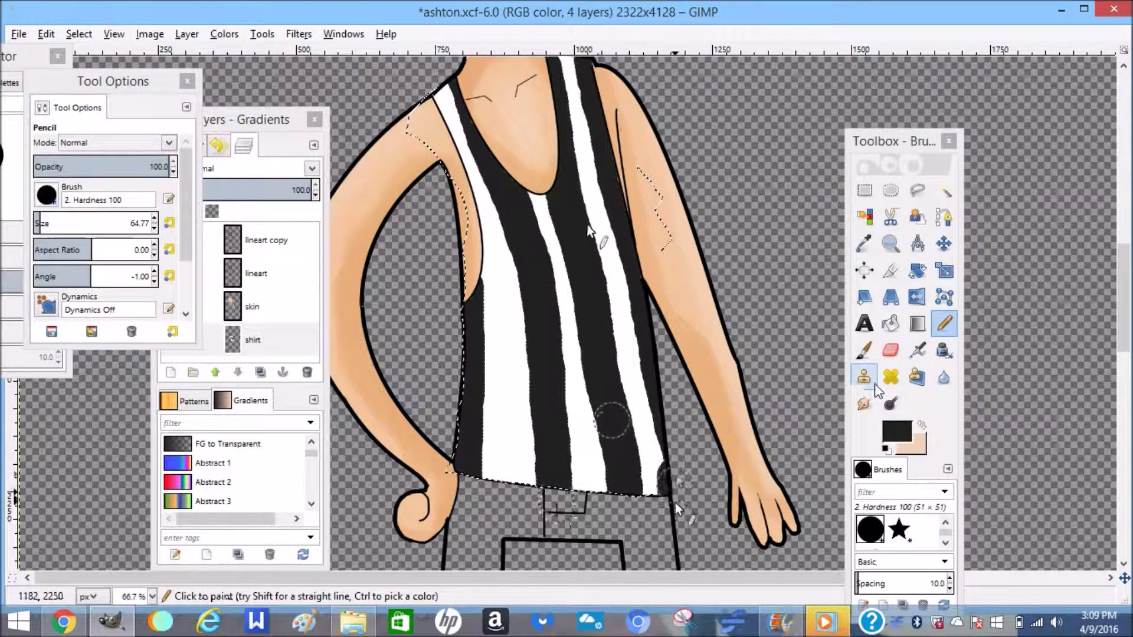
# Fill out the near-black stripes on both shoulder straps and along the shirt's side next to the bent arm
pyautogui.moveTo(575, 62); pyautogui.dragTo(596, 130)
pyautogui.scroll(4, 493, 334)
pyautogui.scroll(-2, 493, 334)
pyautogui.moveTo(430, 221); pyautogui.dragTo(445, 277)
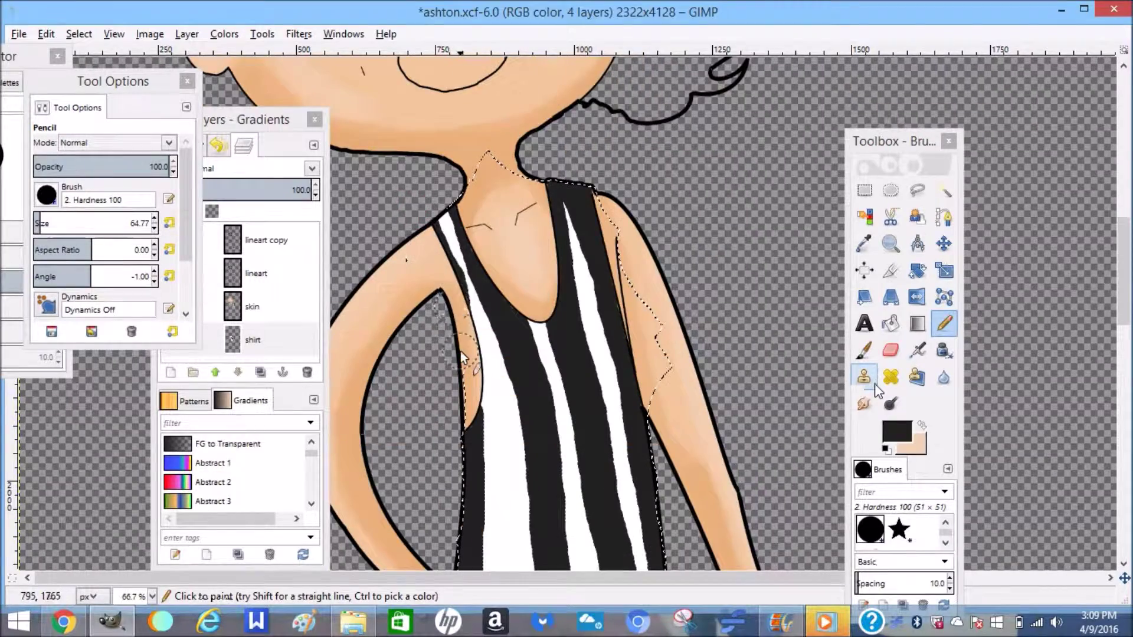
pyautogui.moveTo(473, 426); pyautogui.dragTo(484, 566)
pyautogui.moveTo(531, 578)
pyautogui.mouseDown()
pyautogui.moveTo(619, 578)
pyautogui.moveTo(537, 580)
pyautogui.mouseUp()
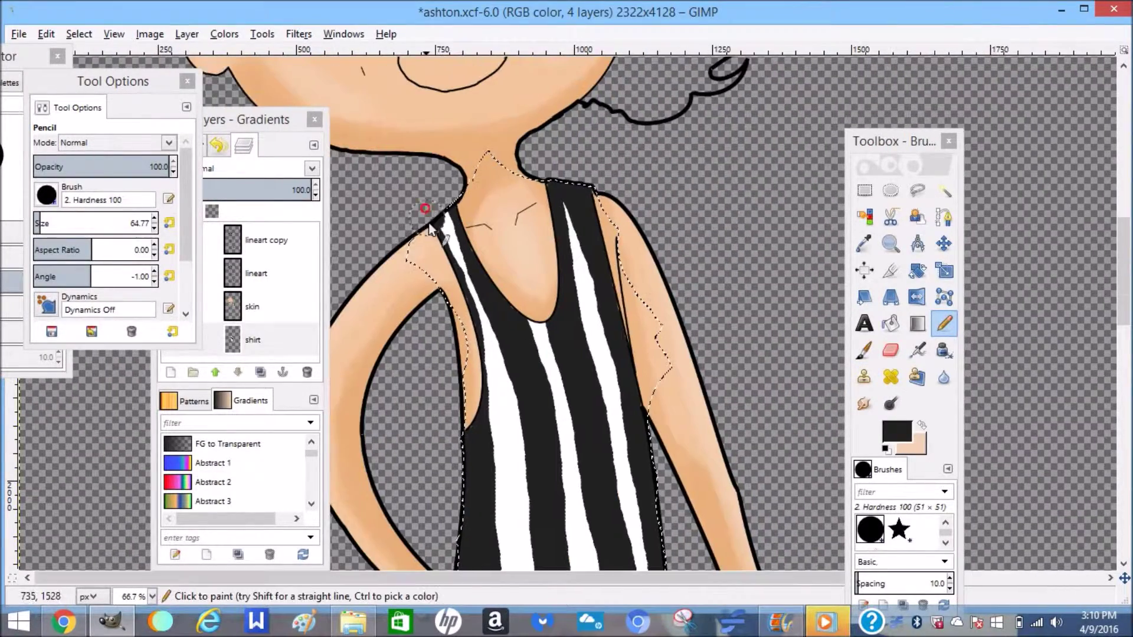
# Set the foreground to white and widen the white stripes on both shoulder straps with the Pencil at size 28.77
pyautogui.click(896, 432)
pyautogui.click(601, 285)
pyautogui.click(565, 325)
pyautogui.click(154, 228)
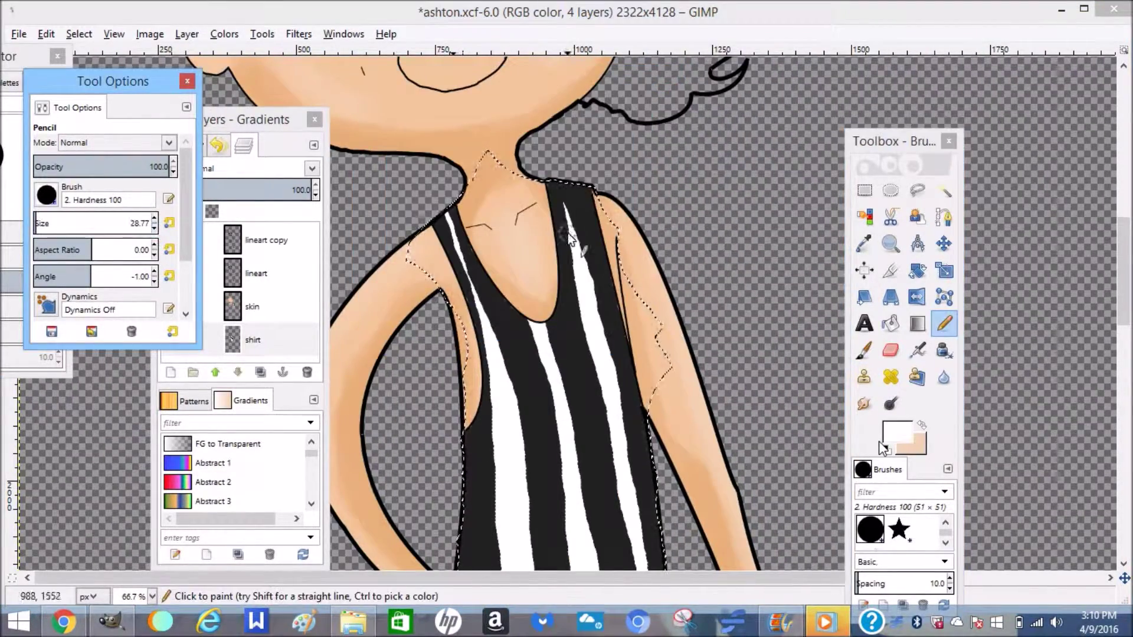
pyautogui.moveTo(576, 255); pyautogui.dragTo(570, 226)
# Reduce the Pencil size to 8.09 and outline a closed five-pointed star path in the middle of the shirt
pyautogui.click(35, 223)
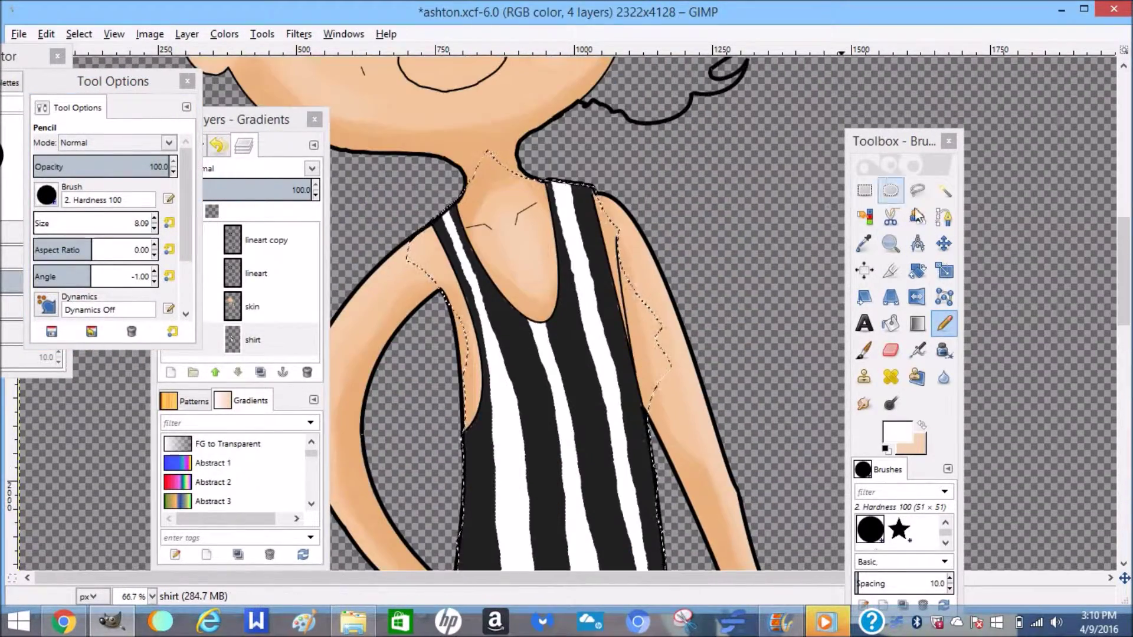
pyautogui.click(917, 190)
pyautogui.click(942, 216)
pyautogui.scroll(-2, 531, 250)
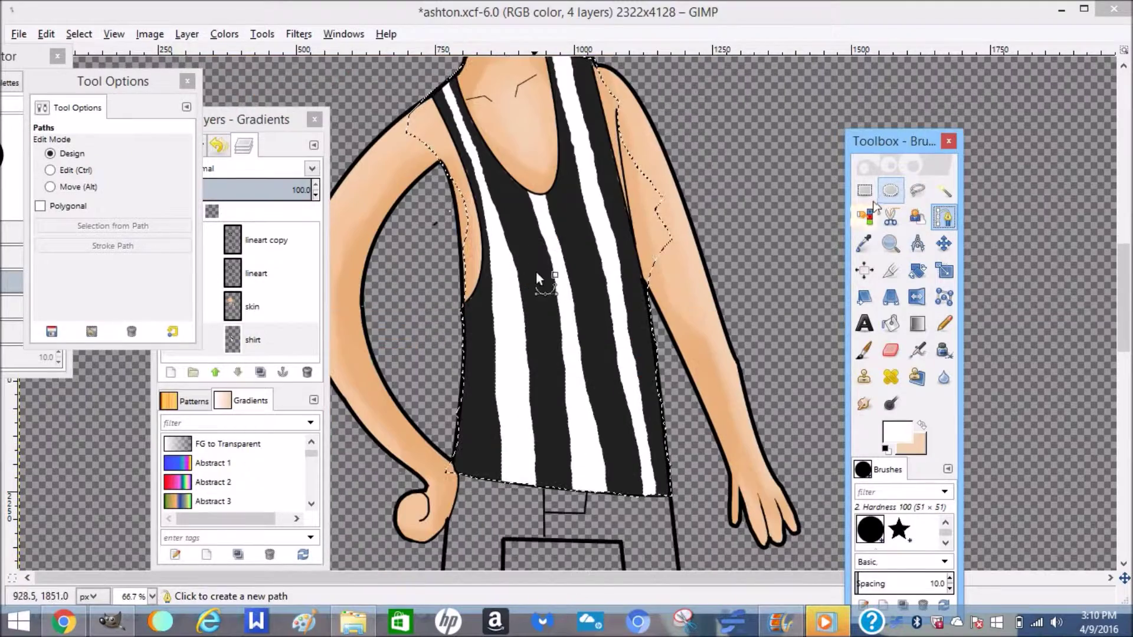
pyautogui.click(538, 273)
pyautogui.click(553, 223)
pyautogui.click(573, 270)
pyautogui.click(608, 260)
pyautogui.click(588, 296)
pyautogui.click(606, 326)
pyautogui.click(561, 308)
pyautogui.click(504, 283)
pyautogui.click(538, 275)
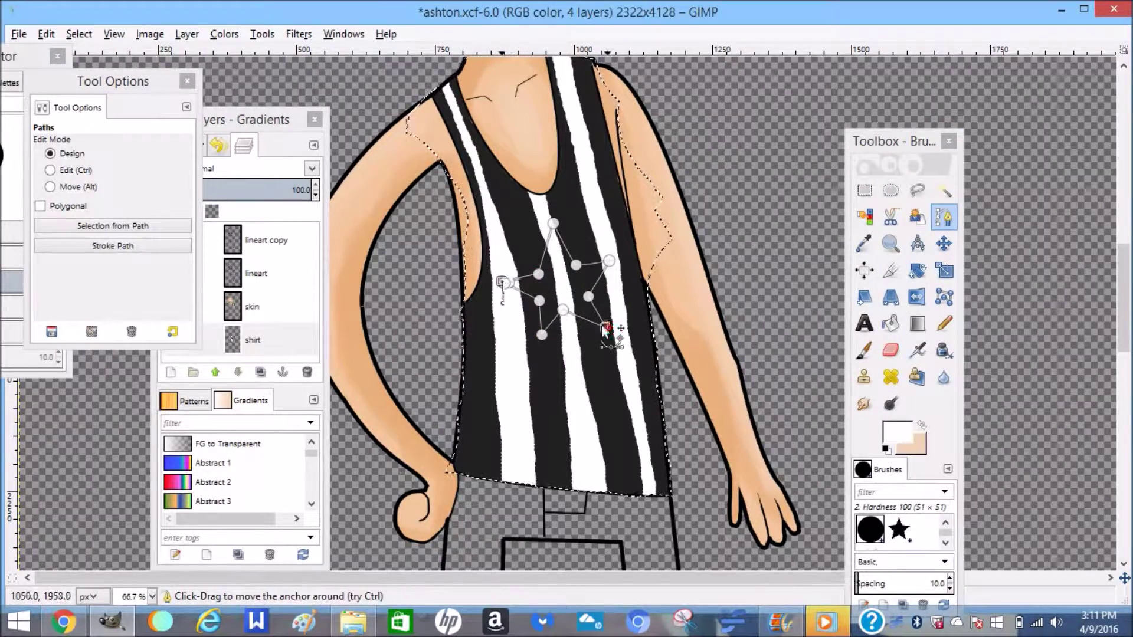
# Set the foreground to bright yellow and stroke the star path
pyautogui.click(890, 433)
pyautogui.moveTo(568, 212); pyautogui.dragTo(527, 221)
pyautogui.click(486, 158)
pyautogui.click(564, 326)
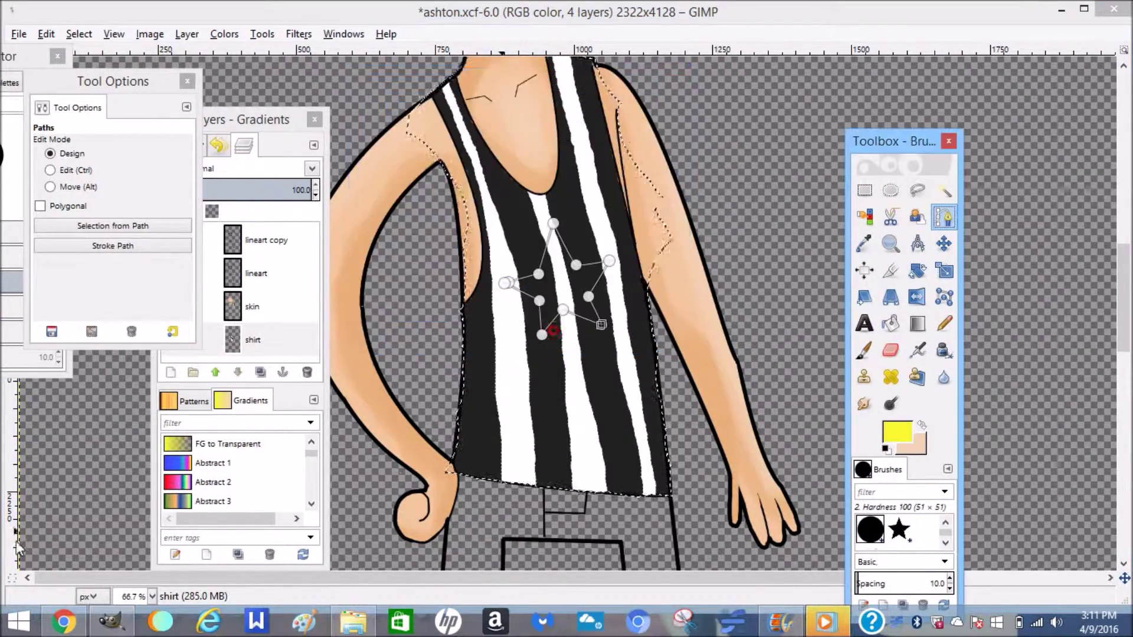
pyautogui.click(112, 246)
pyautogui.click(197, 395)
# Fill the inside of the star with yellow using Bucket Fill on each stripe section
pyautogui.click(890, 324)
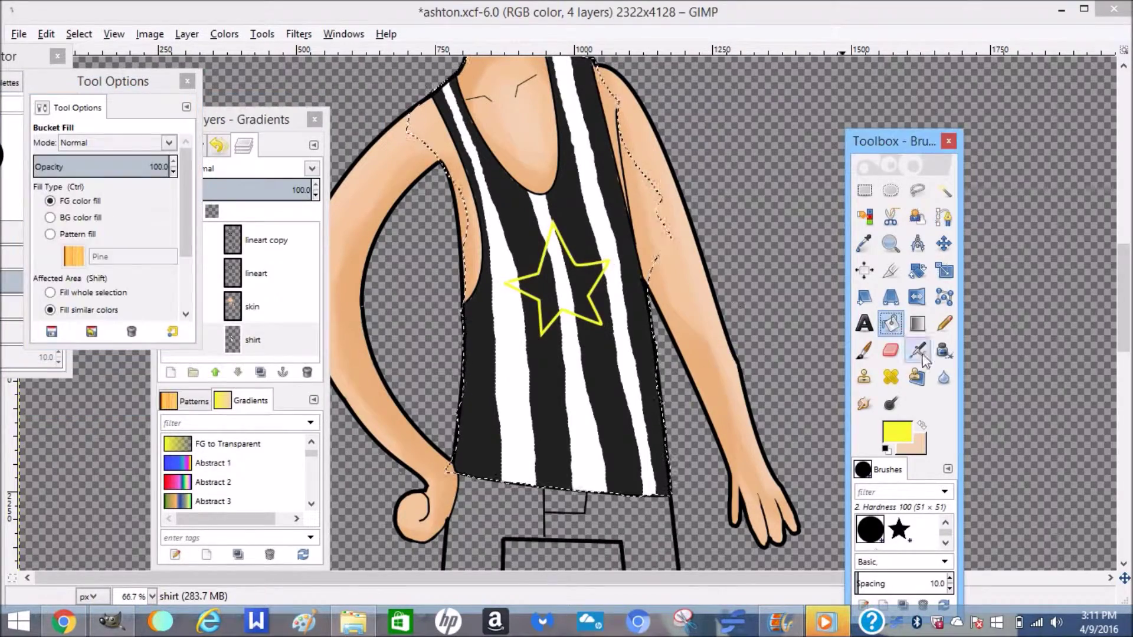
pyautogui.click(944, 323)
pyautogui.moveTo(549, 284); pyautogui.dragTo(554, 291)
pyautogui.click(890, 323)
pyautogui.click(570, 285)
pyautogui.click(582, 289)
pyautogui.click(546, 292)
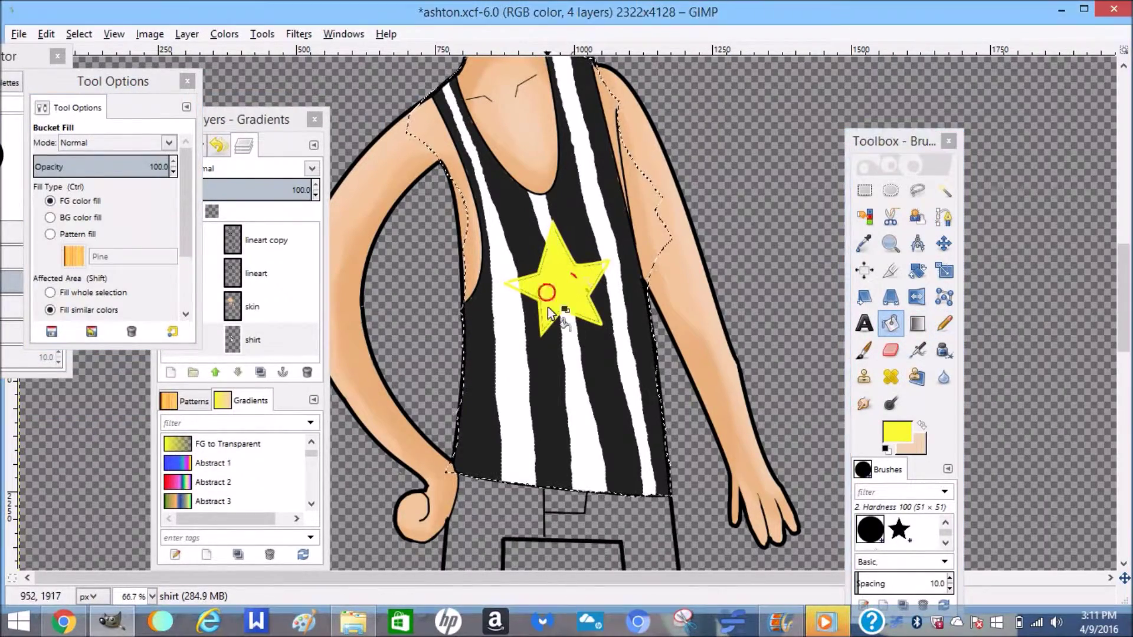
# Zoom in on the star and pencil yellow over the unfilled gaps along its left point and lower-left edge
pyautogui.click(890, 243)
pyautogui.click(565, 292)
pyautogui.click(565, 292)
pyautogui.click(565, 291)
pyautogui.click(564, 292)
pyautogui.click(944, 323)
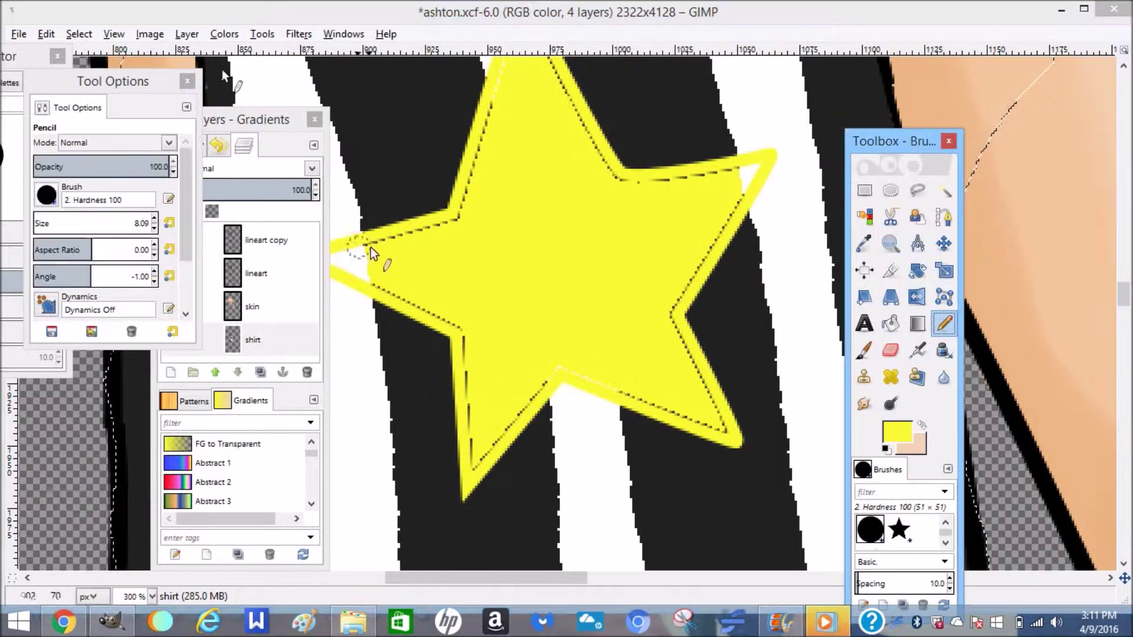
pyautogui.hotkey('ctrl', 'x')
pyautogui.hotkey('ctrl', 'z')
pyautogui.moveTo(373, 285); pyautogui.dragTo(462, 328)
# Fill the remaining gaps in the star's top, right and lower points with yellow, using the Pencil at size 9.09
pyautogui.click(155, 218)
pyautogui.moveTo(500, 215); pyautogui.dragTo(524, 110)
pyautogui.scroll(1, 561, 312)
pyautogui.click(155, 227)
pyautogui.moveTo(507, 212); pyautogui.dragTo(527, 166)
pyautogui.click(154, 228)
pyautogui.click(523, 139)
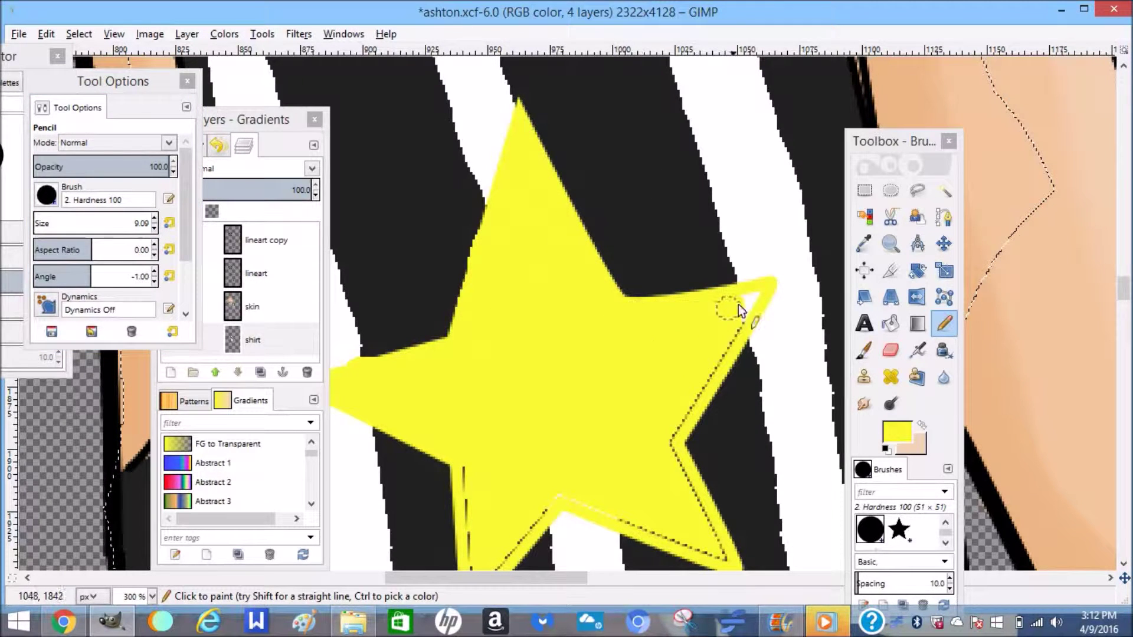
pyautogui.scroll(-3, 674, 420)
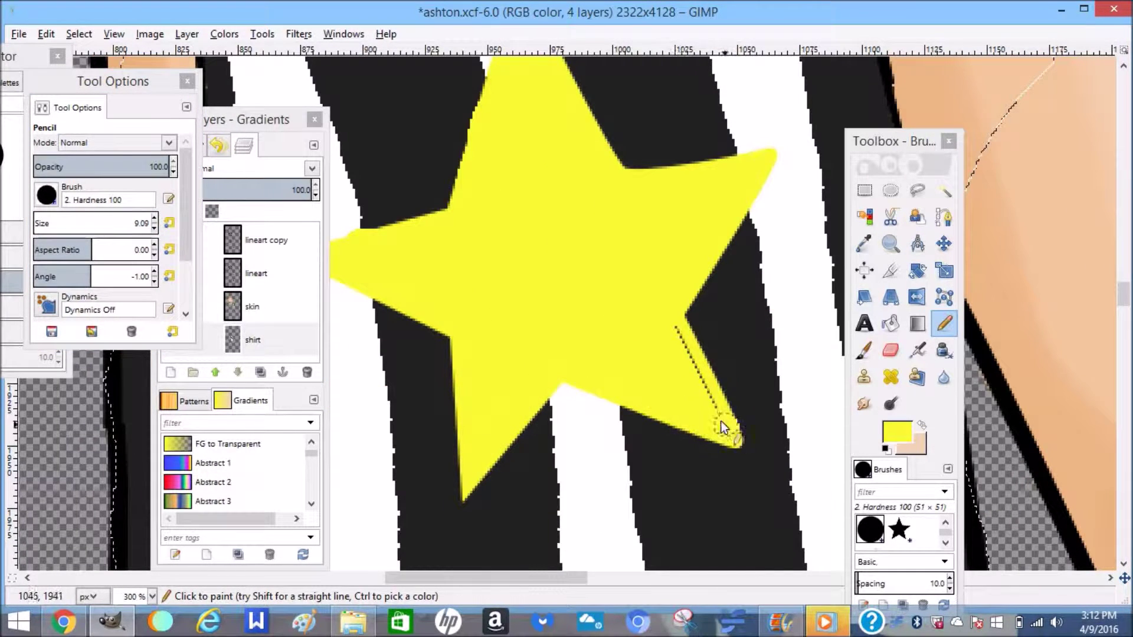
# Sample the near-black stripe colour and trim the star's upper-left edge with the Pencil
pyautogui.moveTo(487, 578); pyautogui.dragTo(438, 578)
pyautogui.click(863, 243)
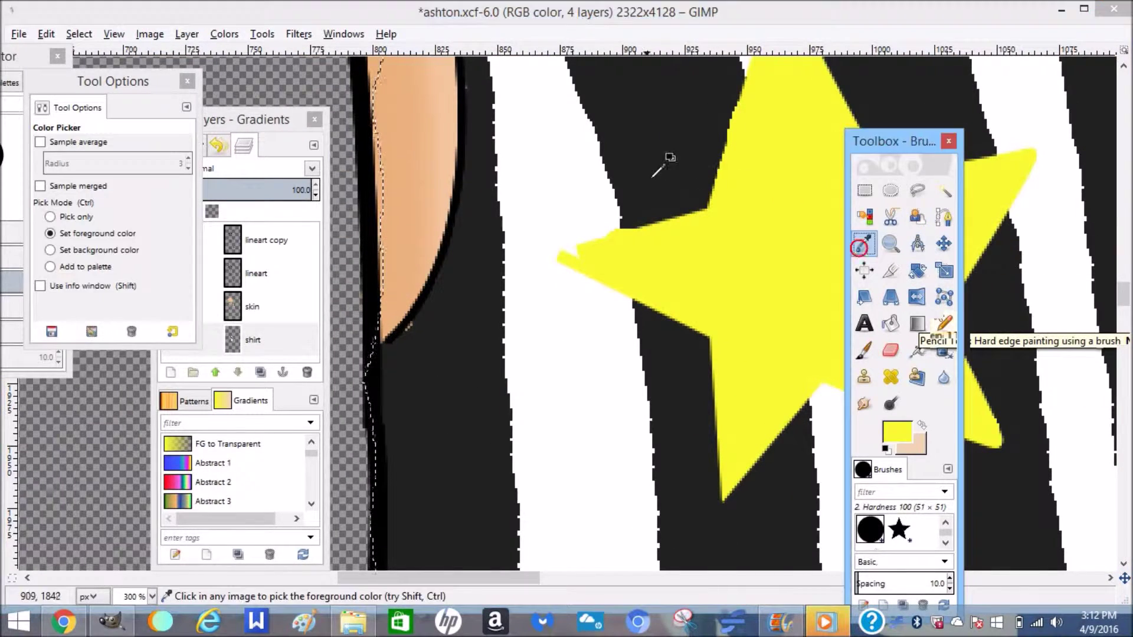
pyautogui.click(653, 175)
pyautogui.press('n')
pyautogui.press('b')
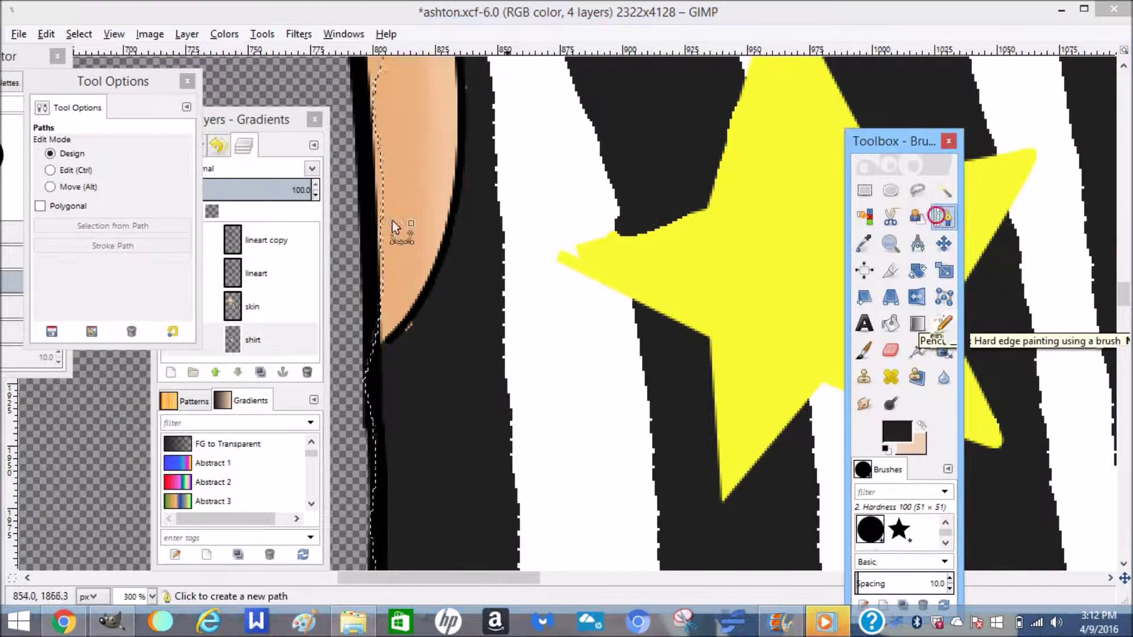
# Clean up the star's left tip with the sampled white stripe colour, and resample the near-black stripe for touch-ups
pyautogui.press('o')
pyautogui.click(585, 203)
pyautogui.press('n')
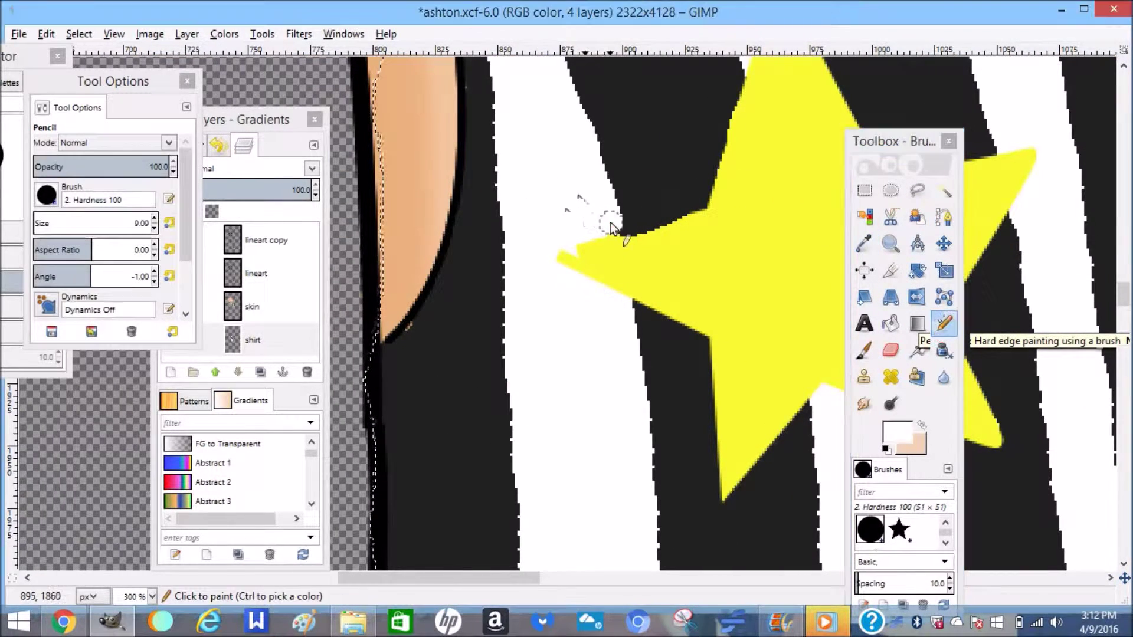
pyautogui.click(870, 245)
pyautogui.press('n')
pyautogui.scroll(5, 663, 349)
pyautogui.press('o')
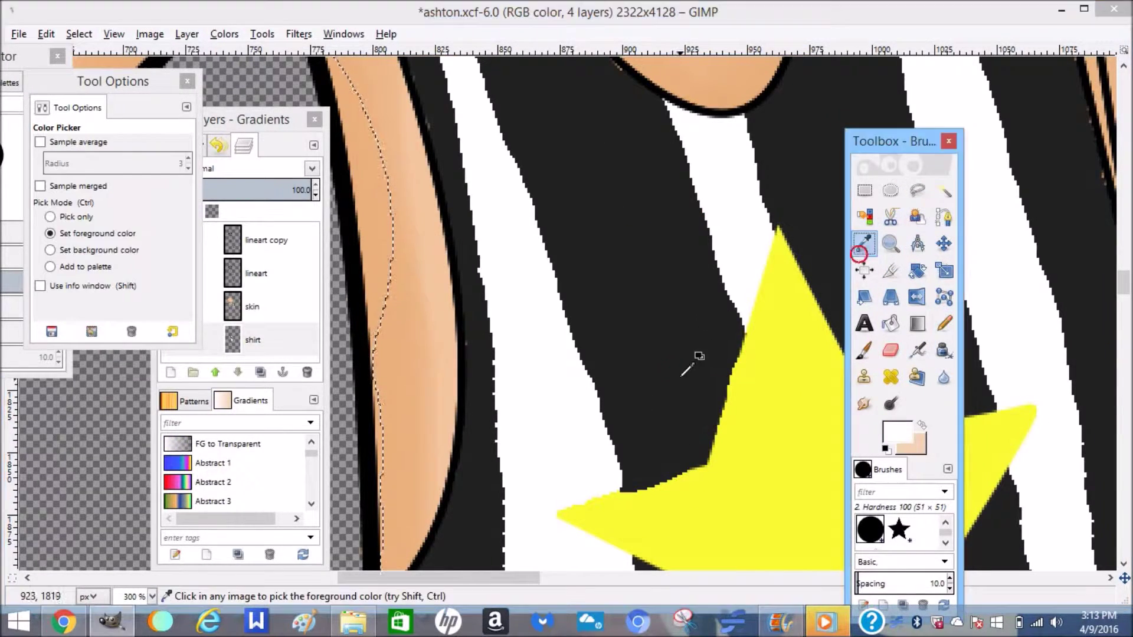
pyautogui.click(682, 375)
pyautogui.press('n')
pyautogui.hscroll(12, 443, 405)
# Zoom out to the whole shirt and burn shadows onto it with Dodge / Burn at size 46.09
pyautogui.press('u')
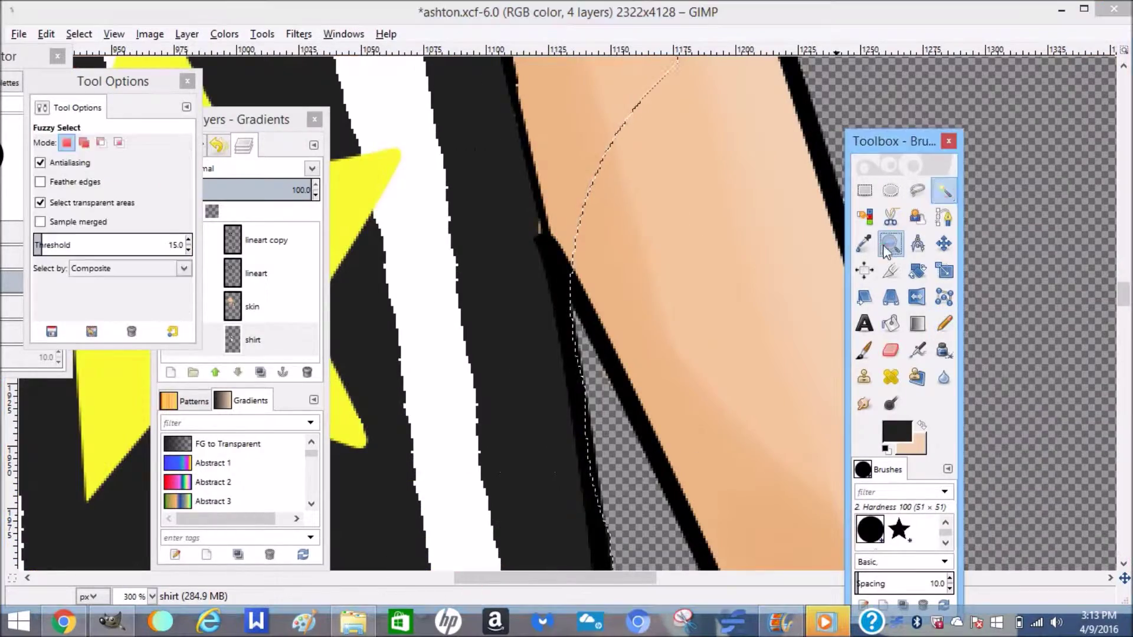
pyautogui.click(887, 251)
pyautogui.click(462, 239)
pyautogui.click(463, 240)
pyautogui.click(464, 240)
pyautogui.click(463, 239)
pyautogui.click(464, 239)
pyautogui.click(464, 240)
pyautogui.click(890, 404)
# Rearrange the Brush Editor, Layers and Tool Options dialogs around the canvas
pyautogui.moveTo(38, 56); pyautogui.dragTo(531, 79)
pyautogui.moveTo(277, 120); pyautogui.dragTo(189, 77)
pyautogui.moveTo(472, 80); pyautogui.dragTo(204, 117)
pyautogui.click(45, 82)
pyautogui.moveTo(186, 171); pyautogui.dragTo(184, 257)
pyautogui.scroll(5, 175, 258)
pyautogui.moveTo(112, 81); pyautogui.dragTo(587, 145)
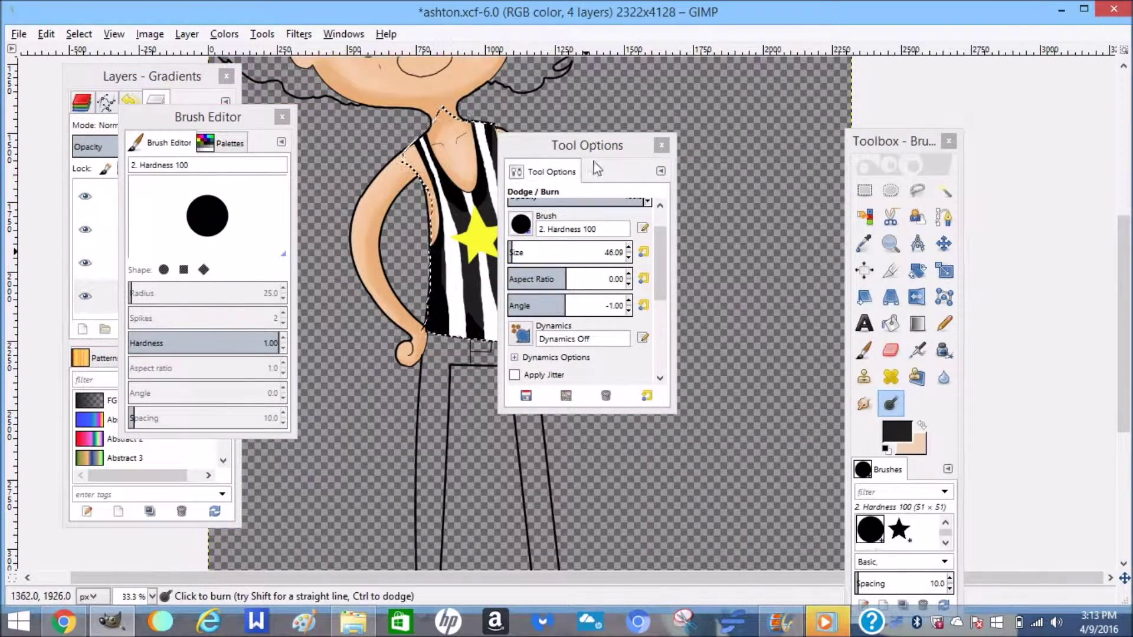
pyautogui.moveTo(591, 148); pyautogui.dragTo(36, 148)
# Clear the shirt selection and move the Brush Editor dialog away from the drawing
pyautogui.rightClick(497, 278)
pyautogui.moveTo(534, 326)
pyautogui.click(653, 338)
pyautogui.scroll(2, 590, 318)
pyautogui.scroll(-2, 590, 319)
pyautogui.moveTo(208, 117)
pyautogui.mouseDown()
pyautogui.moveTo(888, 91)
pyautogui.moveTo(652, 92)
pyautogui.mouseUp()
# On the skin layer, zoom in on the mouth and paint its main area salmon pink with the Pencil at size 46.09
pyautogui.click(81, 102)
pyautogui.click(164, 263)
pyautogui.click(891, 244)
pyautogui.click(5, 237)
pyautogui.moveTo(389, 169); pyautogui.dragTo(476, 210)
pyautogui.click(894, 429)
pyautogui.click(431, 136)
pyautogui.click(567, 324)
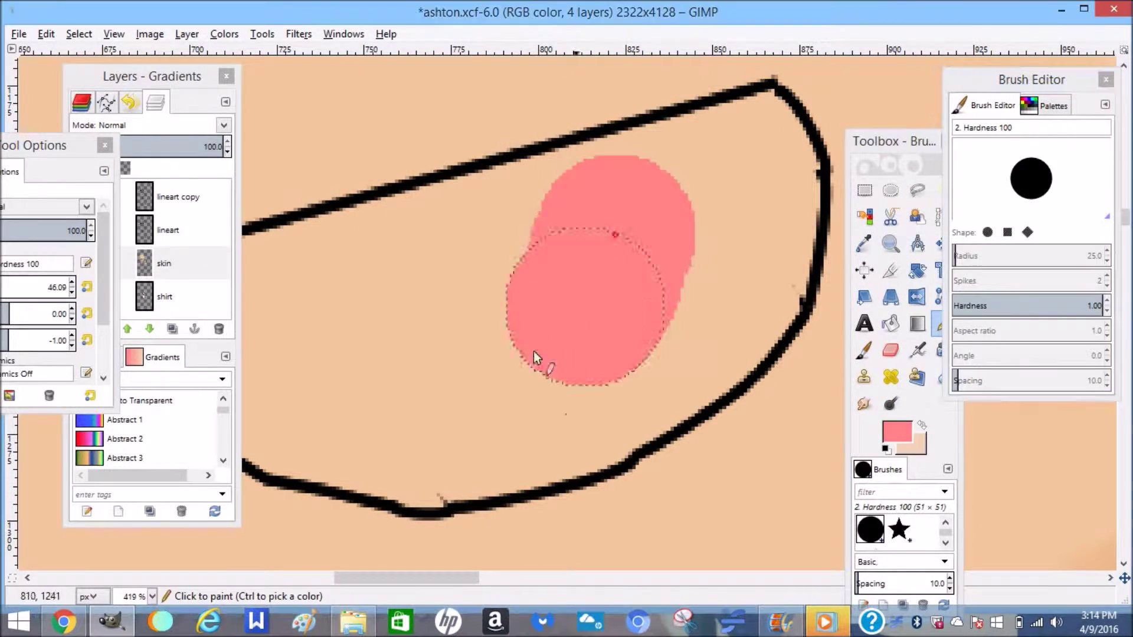
pyautogui.moveTo(533, 352)
pyautogui.mouseDown()
pyautogui.moveTo(506, 430)
pyautogui.moveTo(377, 425)
pyautogui.mouseUp()
pyautogui.moveTo(171, 76); pyautogui.dragTo(18, 103)
pyautogui.click(210, 322)
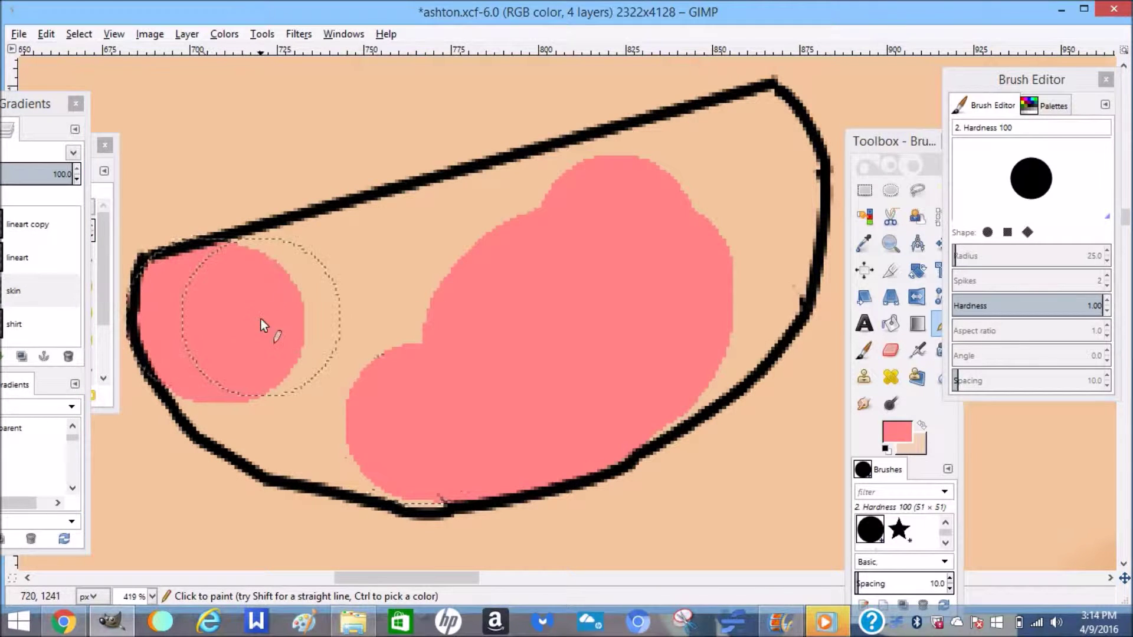
# Fill the rest of the mouth with pink up to its outline, reducing the Pencil size to 14.09
pyautogui.moveTo(92, 146); pyautogui.dragTo(99, 152)
pyautogui.click(80, 298)
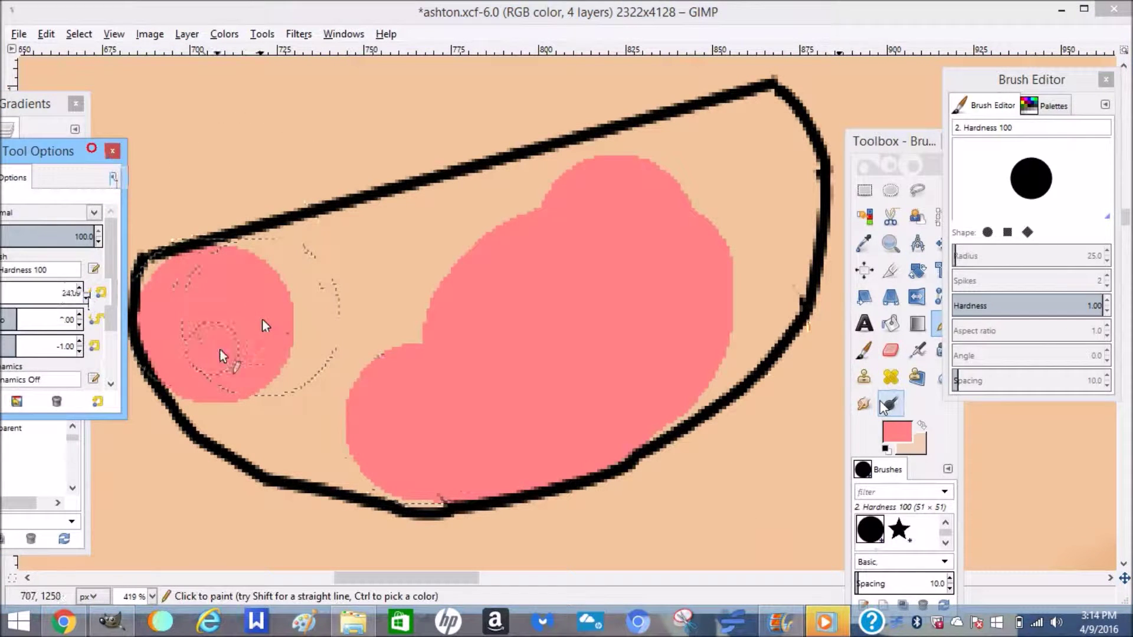
pyautogui.moveTo(171, 348); pyautogui.dragTo(338, 461)
pyautogui.moveTo(253, 437)
pyautogui.mouseDown()
pyautogui.moveTo(247, 277)
pyautogui.moveTo(447, 207)
pyautogui.mouseUp()
pyautogui.moveTo(614, 165)
pyautogui.mouseDown()
pyautogui.moveTo(769, 120)
pyautogui.moveTo(724, 134)
pyautogui.moveTo(787, 146)
pyautogui.moveTo(807, 210)
pyautogui.moveTo(775, 317)
pyautogui.moveTo(650, 426)
pyautogui.moveTo(392, 339)
pyautogui.moveTo(375, 419)
pyautogui.moveTo(451, 254)
pyautogui.moveTo(613, 202)
pyautogui.moveTo(718, 306)
pyautogui.mouseUp()
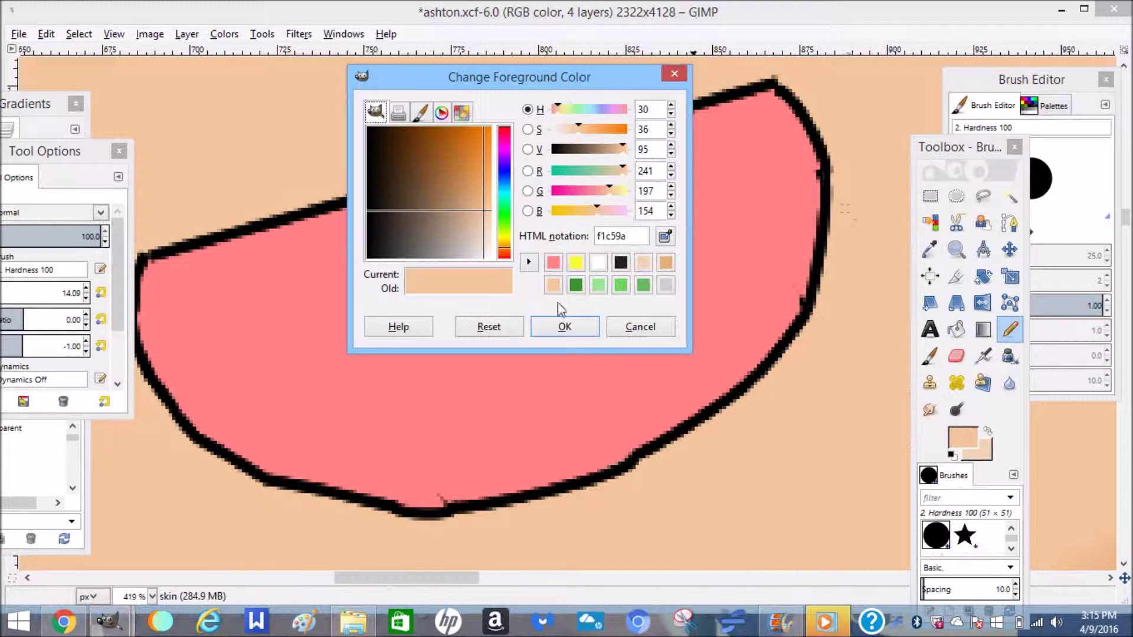
# Paint a tongue in the lower part of the mouth with the lighter pink fcaeae
pyautogui.click(553, 262)
pyautogui.moveTo(588, 129); pyautogui.dragTo(574, 130)
pyautogui.click(559, 331)
pyautogui.moveTo(362, 474)
pyautogui.mouseDown()
pyautogui.moveTo(571, 294)
pyautogui.moveTo(722, 366)
pyautogui.moveTo(404, 467)
pyautogui.mouseUp()
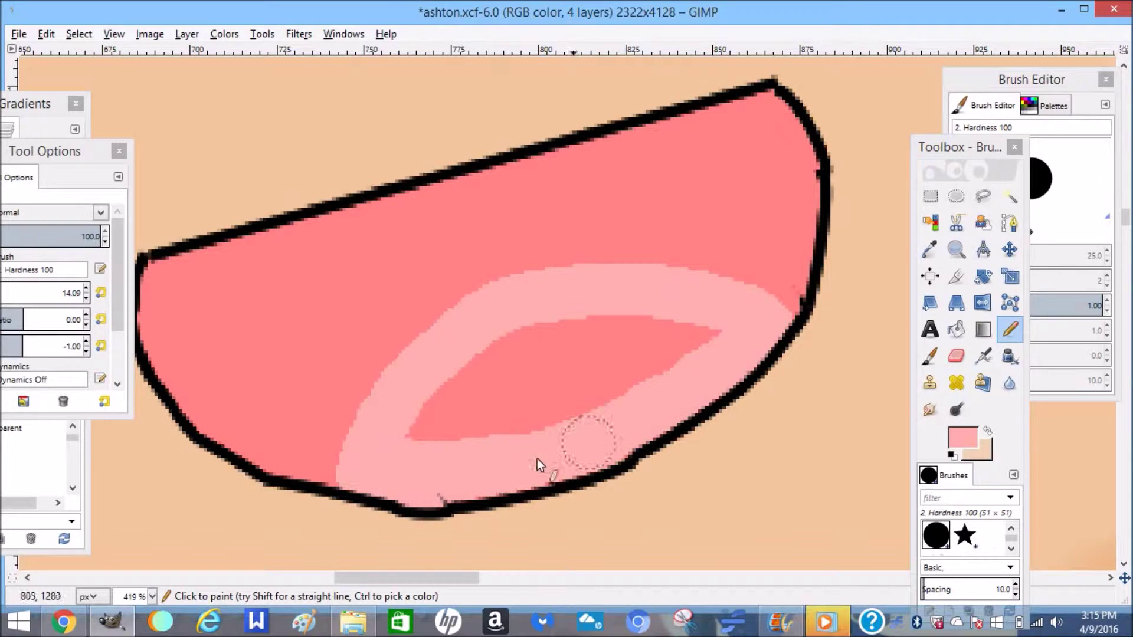
pyautogui.moveTo(698, 382); pyautogui.dragTo(663, 369)
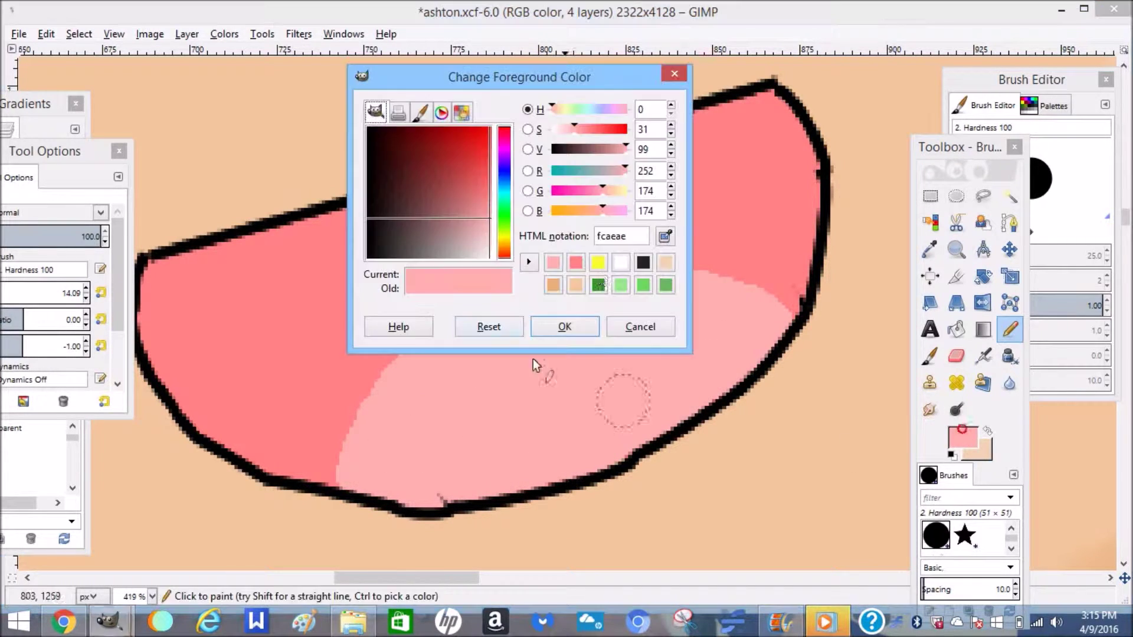
# Paint white teeth along the mouth's upper line and cover the overflow above it with the skin colour
pyautogui.click(566, 324)
pyautogui.moveTo(263, 255)
pyautogui.mouseDown()
pyautogui.moveTo(613, 255)
pyautogui.moveTo(541, 177)
pyautogui.moveTo(546, 291)
pyautogui.moveTo(445, 306)
pyautogui.mouseUp()
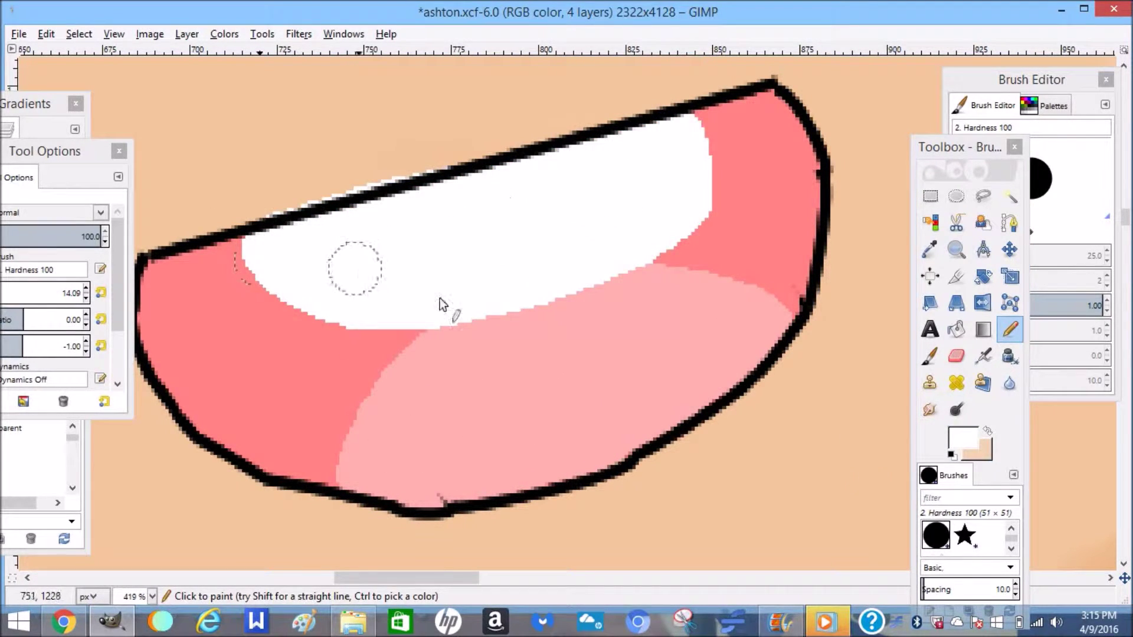
pyautogui.press('x')
pyautogui.hotkey('ctrl', 'x')
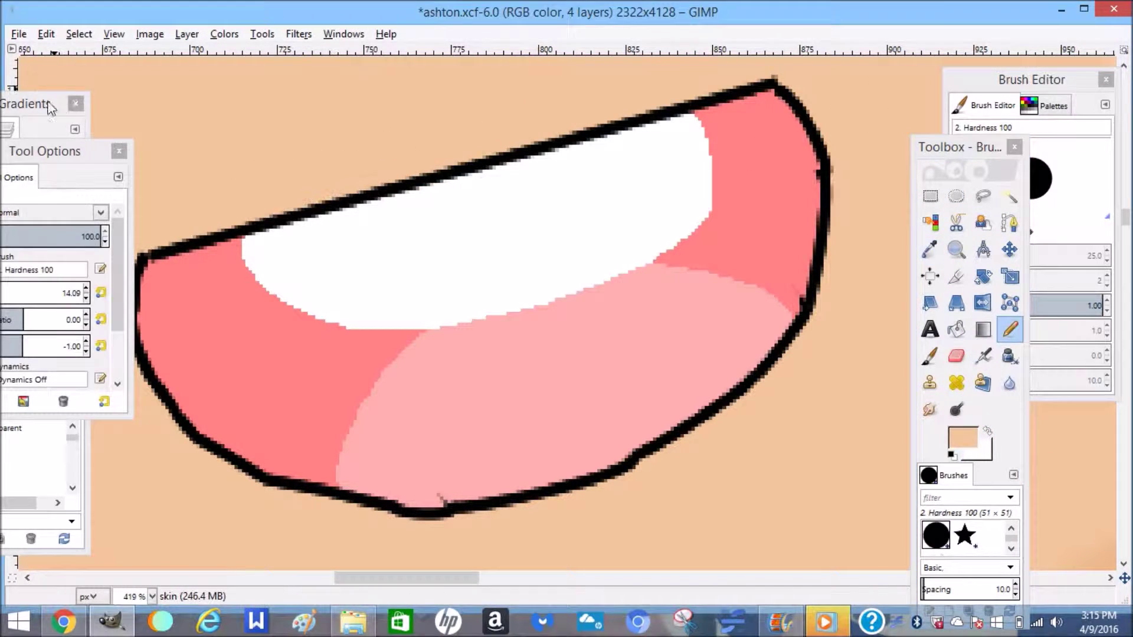
# Add a transparent layer named pants and move it below the shirt layer
pyautogui.moveTo(49, 102); pyautogui.dragTo(298, 88)
pyautogui.click(956, 249)
pyautogui.scroll(-7, 534, 316)
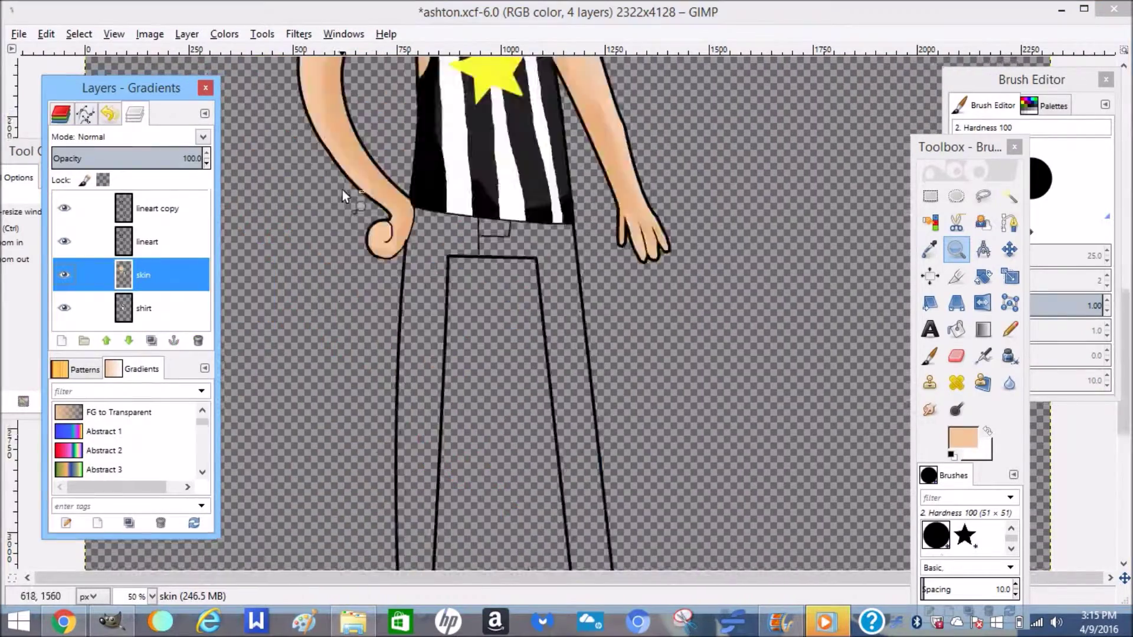
pyautogui.scroll(3, 343, 189)
pyautogui.click(61, 341)
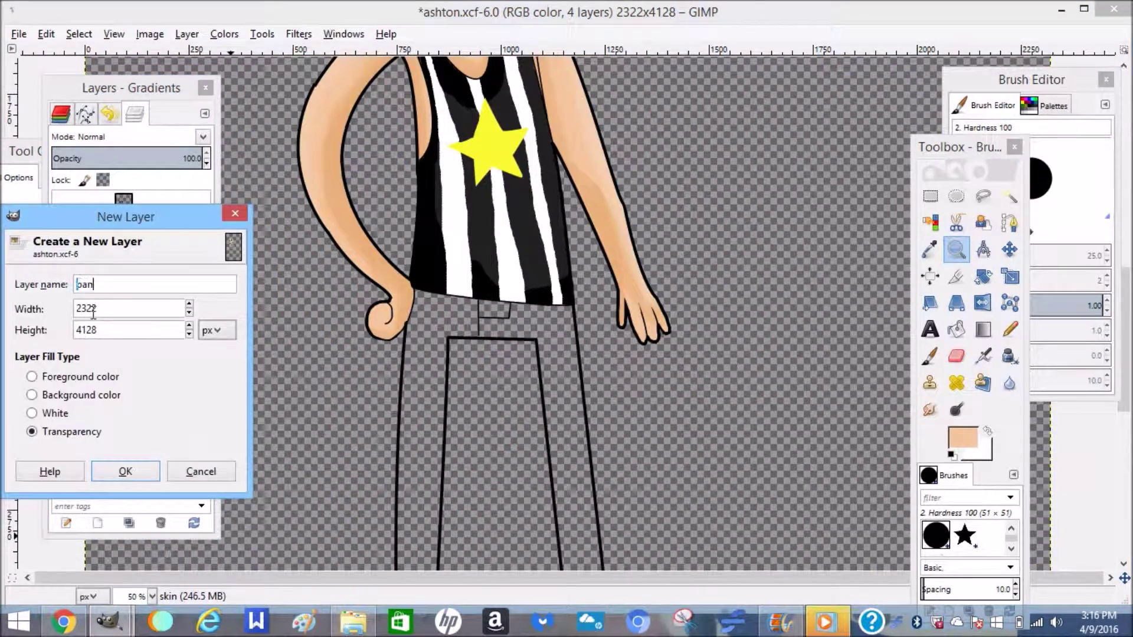
pyautogui.press('Return')
pyautogui.click(130, 341)
pyautogui.click(129, 341)
# Set the foreground to dark grey and paint the waist and both trouser legs with the Pencil at size 79.09
pyautogui.click(970, 435)
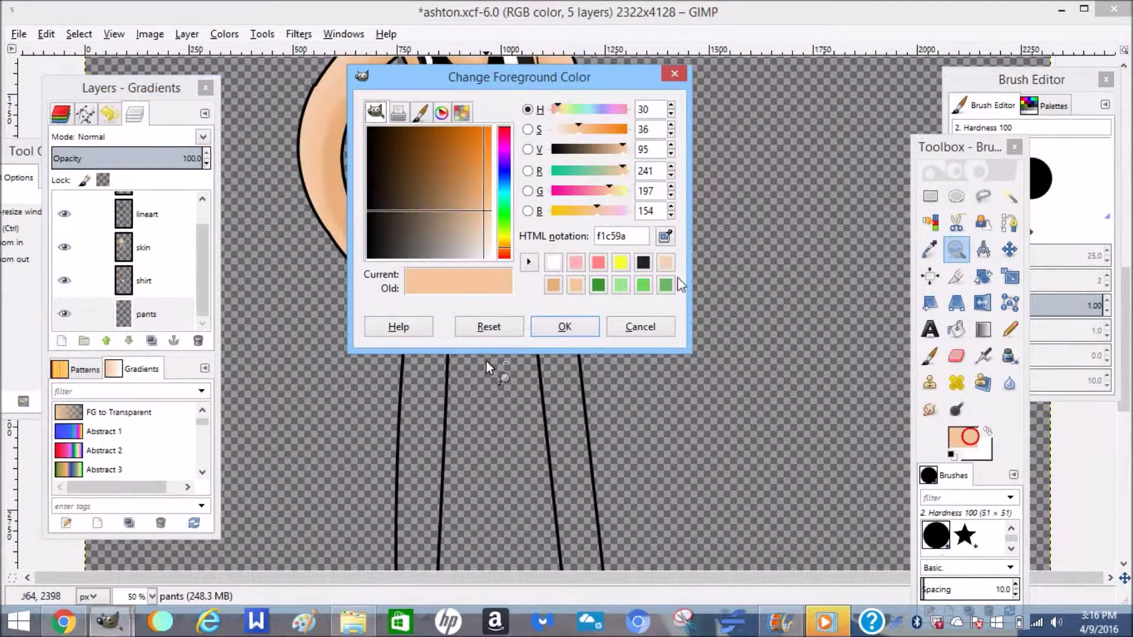
pyautogui.moveTo(387, 253); pyautogui.dragTo(385, 303)
pyautogui.press('Return')
pyautogui.scroll(-5, 486, 361)
pyautogui.press('n')
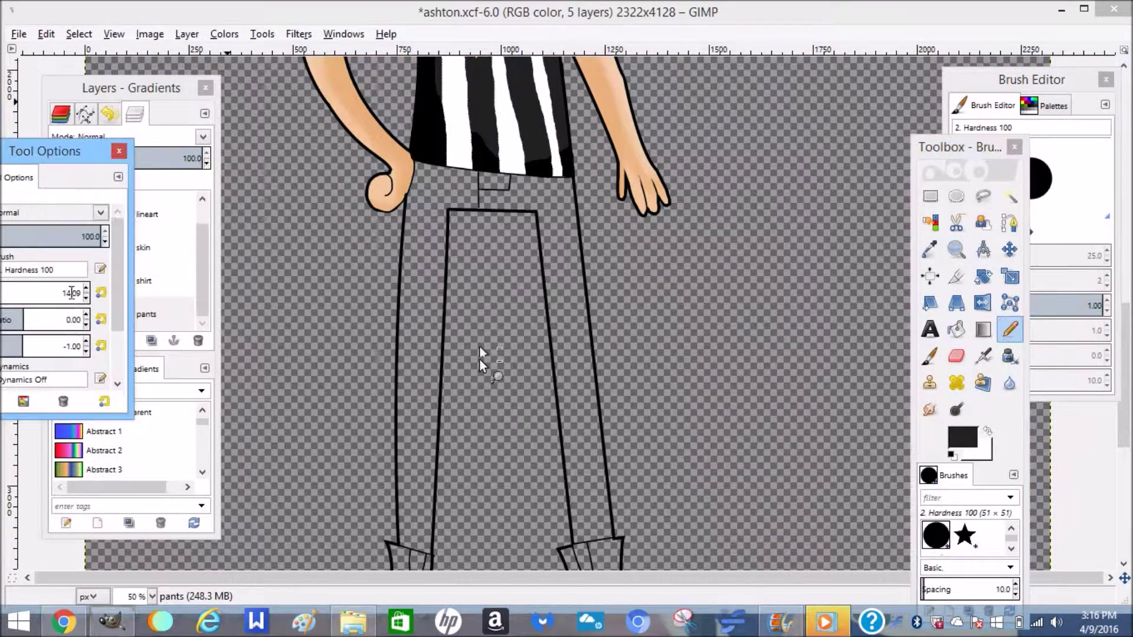
pyautogui.click(85, 289)
pyautogui.click(85, 288)
pyautogui.moveTo(455, 177)
pyautogui.mouseDown()
pyautogui.moveTo(417, 321)
pyautogui.moveTo(423, 520)
pyautogui.moveTo(444, 330)
pyautogui.mouseUp()
pyautogui.moveTo(571, 148)
pyautogui.mouseDown()
pyautogui.moveTo(536, 198)
pyautogui.moveTo(597, 516)
pyautogui.mouseUp()
# Lasso the gap between the two legs and erase the dark grey paint inside it
pyautogui.press('f')
pyautogui.click(447, 211)
pyautogui.click(536, 211)
pyautogui.click(572, 545)
pyautogui.click(433, 554)
pyautogui.click(447, 211)
pyautogui.hotkey('shift', 'e')
pyautogui.moveTo(503, 215)
pyautogui.mouseDown()
pyautogui.moveTo(450, 418)
pyautogui.moveTo(617, 490)
pyautogui.mouseUp()
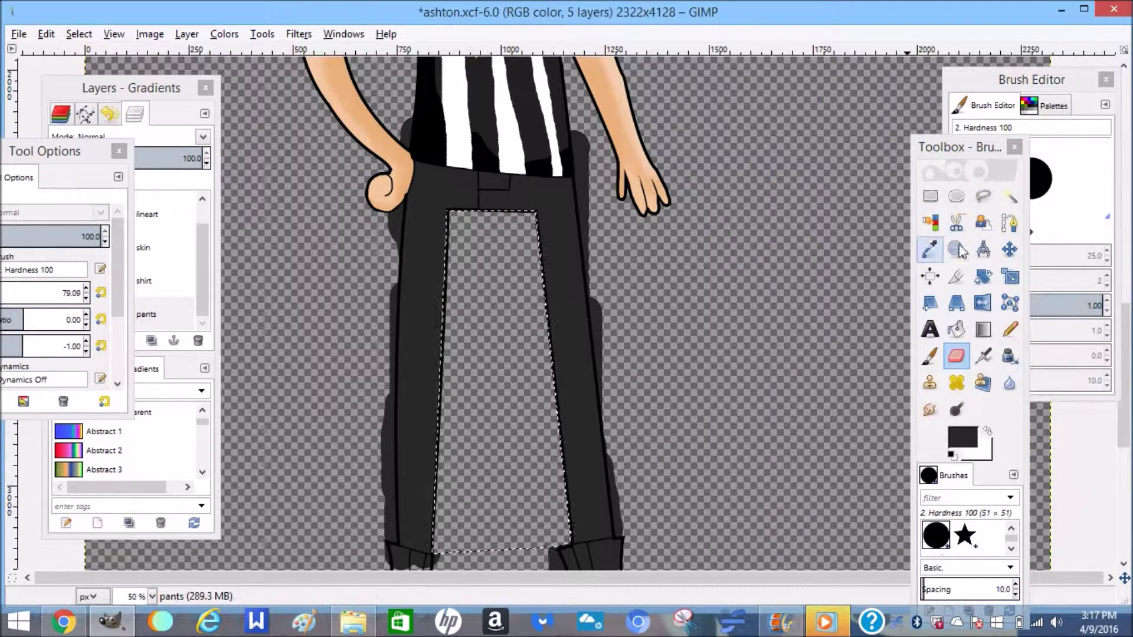
# Lasso the strip outside the leg on the straight arm's side and erase the excess dark grey paint
pyautogui.press('f')
pyautogui.click(569, 150)
pyautogui.click(614, 538)
pyautogui.click(630, 533)
pyautogui.click(592, 142)
pyautogui.click(572, 122)
pyautogui.click(957, 356)
pyautogui.moveTo(582, 141); pyautogui.dragTo(617, 519)
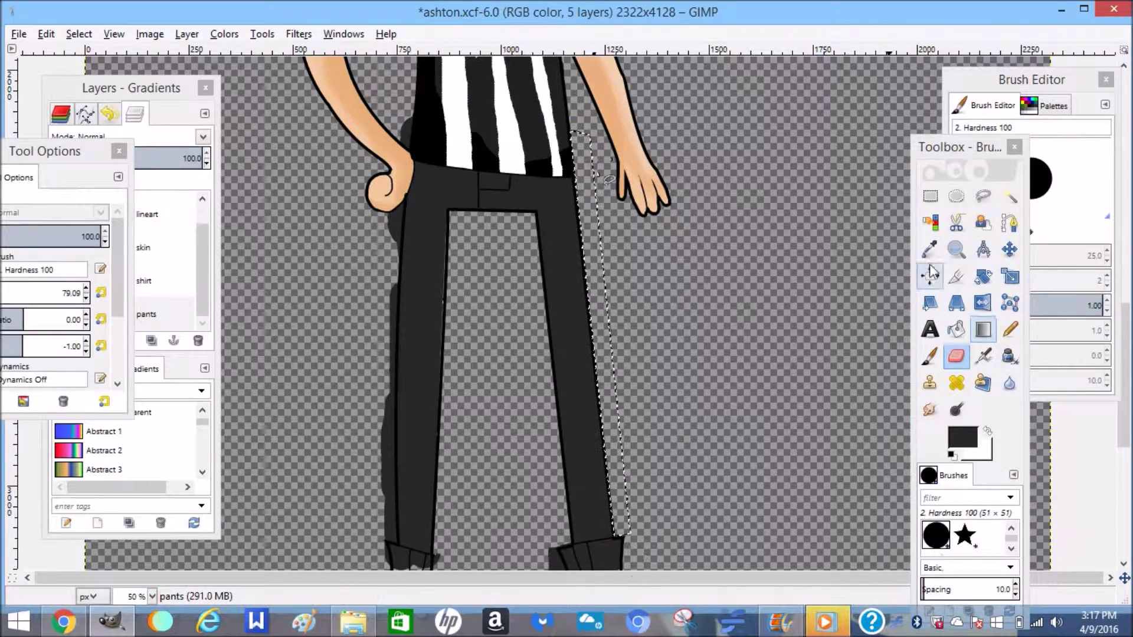
# Lasso the strip outside the leg on the bent arm's side and erase the excess dark grey paint
pyautogui.click(982, 196)
pyautogui.click(406, 175)
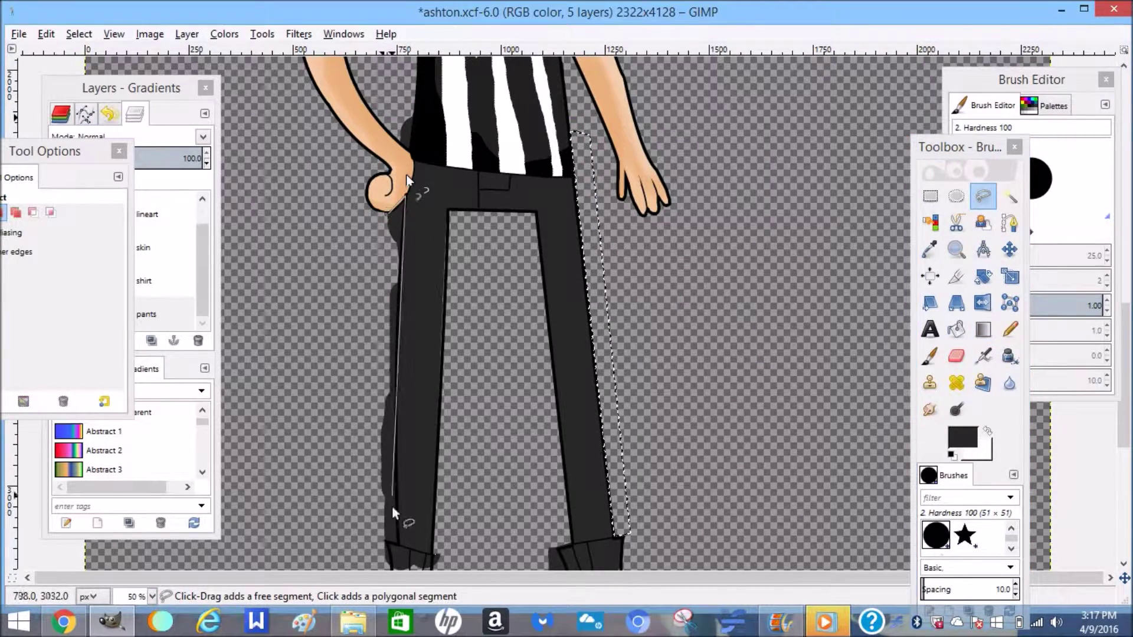
pyautogui.click(397, 539)
pyautogui.click(386, 540)
pyautogui.doubleClick(400, 184)
pyautogui.press('Return')
pyautogui.hotkey('shift', 'e')
pyautogui.moveTo(400, 184); pyautogui.dragTo(396, 529)
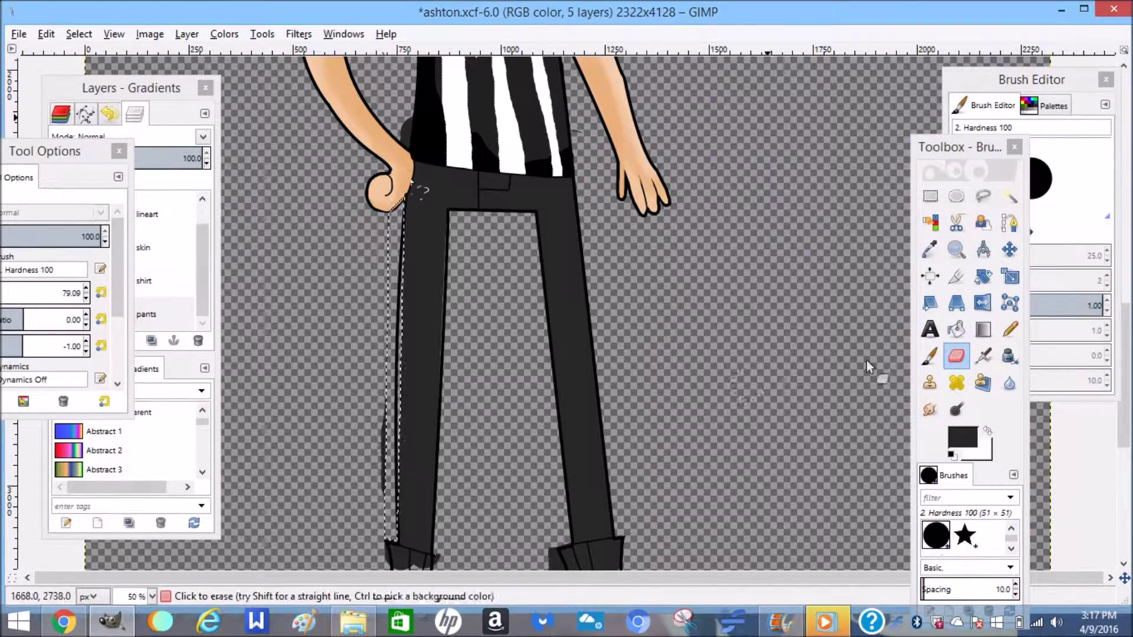
# Lasso the leftover dark grey sliver beside the leg on the bent arm's side, erase it and remove the selection
pyautogui.click(982, 196)
pyautogui.click(387, 402)
pyautogui.click(369, 434)
pyautogui.click(370, 488)
pyautogui.click(385, 506)
pyautogui.click(387, 402)
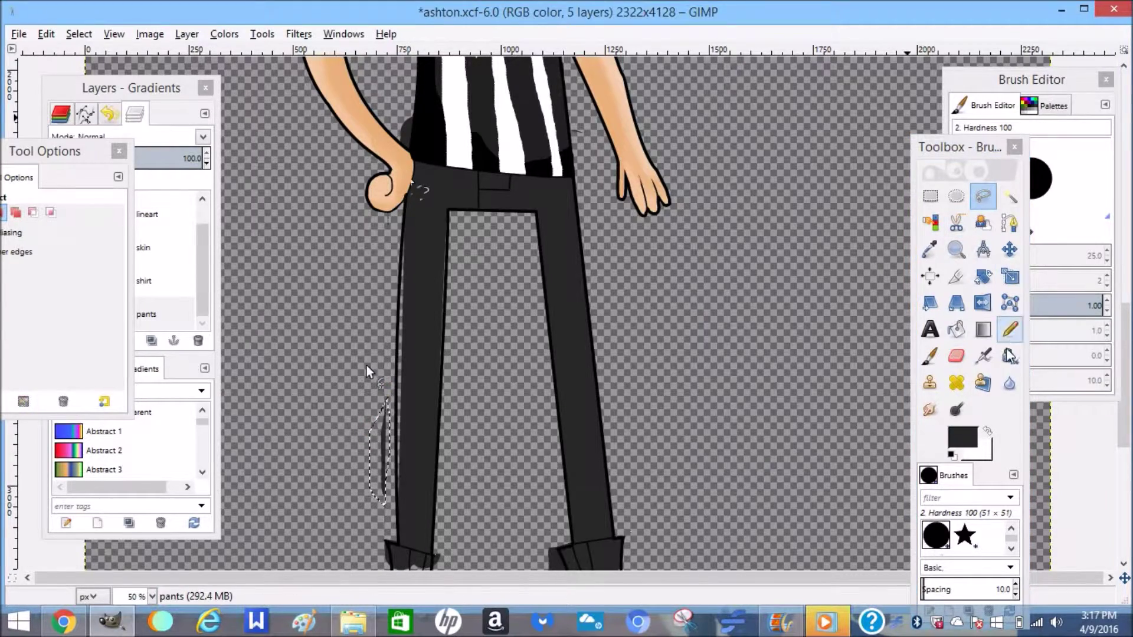
pyautogui.click(956, 356)
pyautogui.moveTo(363, 470); pyautogui.dragTo(366, 387)
pyautogui.rightClick(370, 460)
pyautogui.press('Escape')
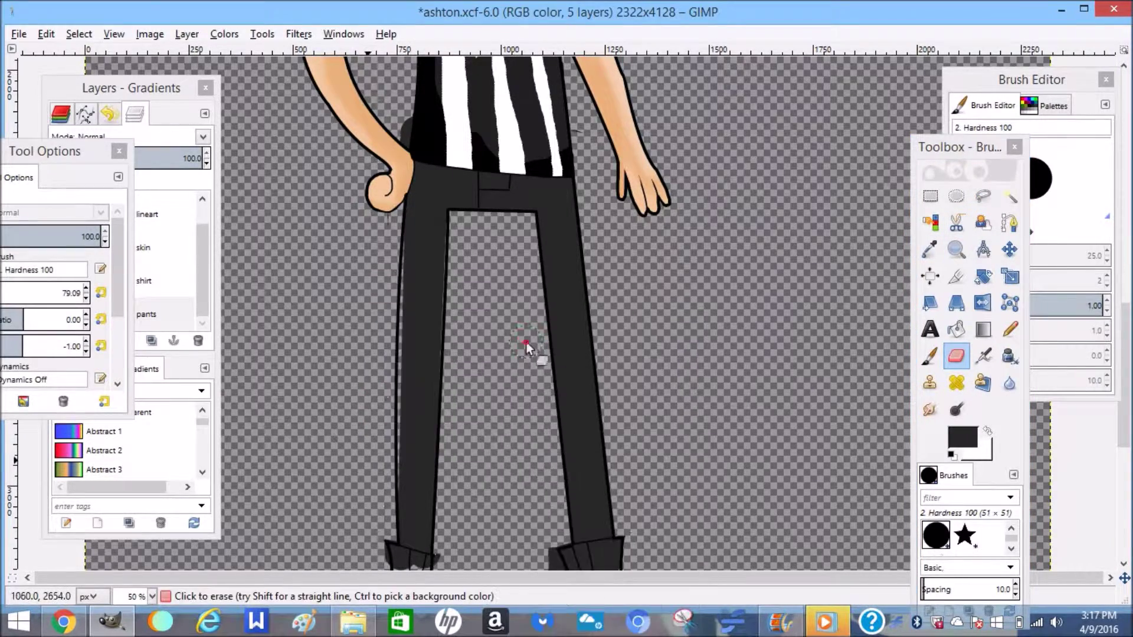
# Lasso around the boot top on the straight arm's side and erase the dark grey paint over it
pyautogui.scroll(-3, 767, 224)
pyautogui.press('f')
pyautogui.click(573, 416)
pyautogui.click(655, 401)
pyautogui.click(631, 492)
pyautogui.click(542, 509)
pyautogui.press('Return')
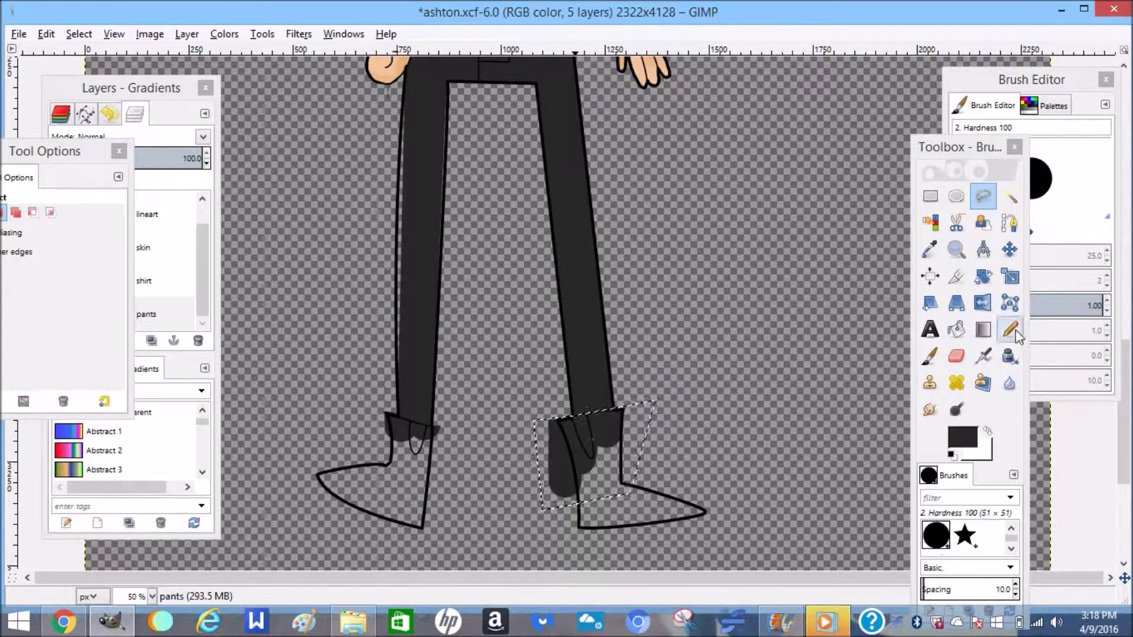
pyautogui.hotkey('shift', 'e')
pyautogui.moveTo(625, 427); pyautogui.dragTo(627, 458)
# Lasso around the boot top on the bent arm's side and erase the dark grey paint over it
pyautogui.press('f')
pyautogui.click(383, 415)
pyautogui.click(449, 430)
pyautogui.click(442, 505)
pyautogui.click(352, 474)
pyautogui.click(383, 414)
pyautogui.press('Return')
pyautogui.hotkey('shift', 'e')
pyautogui.moveTo(413, 436); pyautogui.dragTo(434, 429)
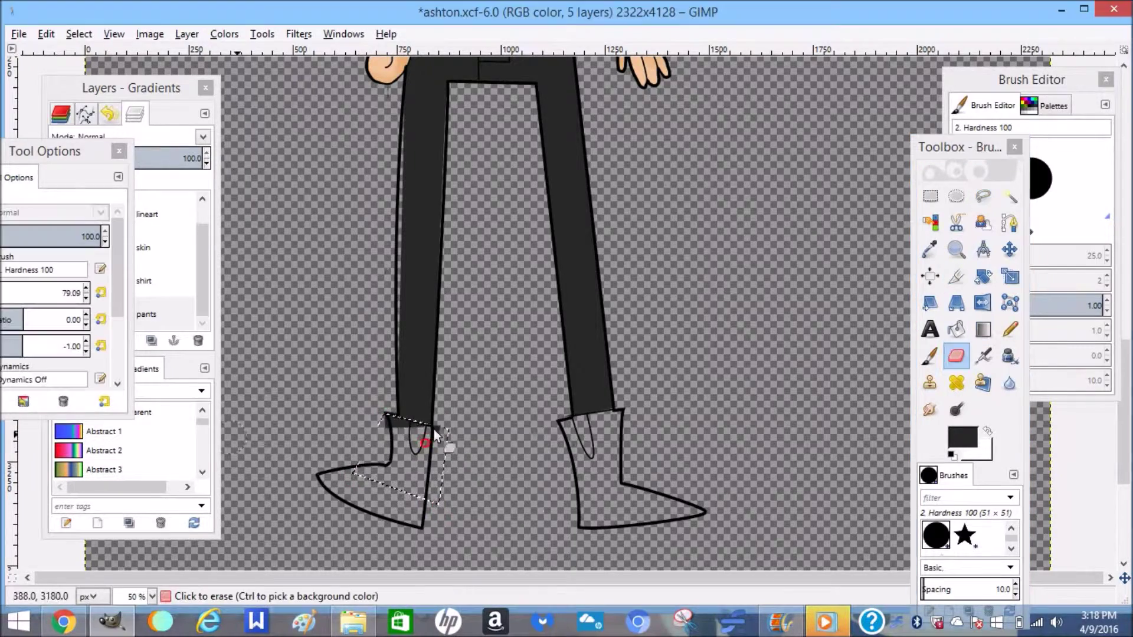
# Lasso the unpainted slivers along both edges of the bent-arm-side leg and fill them with dark grey using the Pencil
pyautogui.press('f')
pyautogui.click(404, 109)
pyautogui.moveTo(404, 110)
pyautogui.mouseDown()
pyautogui.moveTo(396, 389)
pyautogui.moveTo(404, 111)
pyautogui.mouseUp()
pyautogui.press('Return')
pyautogui.press('n')
pyautogui.press('f')
pyautogui.click(438, 96)
pyautogui.moveTo(434, 92)
pyautogui.mouseDown()
pyautogui.moveTo(439, 256)
pyautogui.moveTo(446, 93)
pyautogui.mouseUp()
pyautogui.click(1011, 329)
pyautogui.rightClick(444, 202)
pyautogui.click(590, 273)
# Erase the dark grey paint spilled onto the boot cuff on the bent arm's side
pyautogui.scroll(-3, 429, 186)
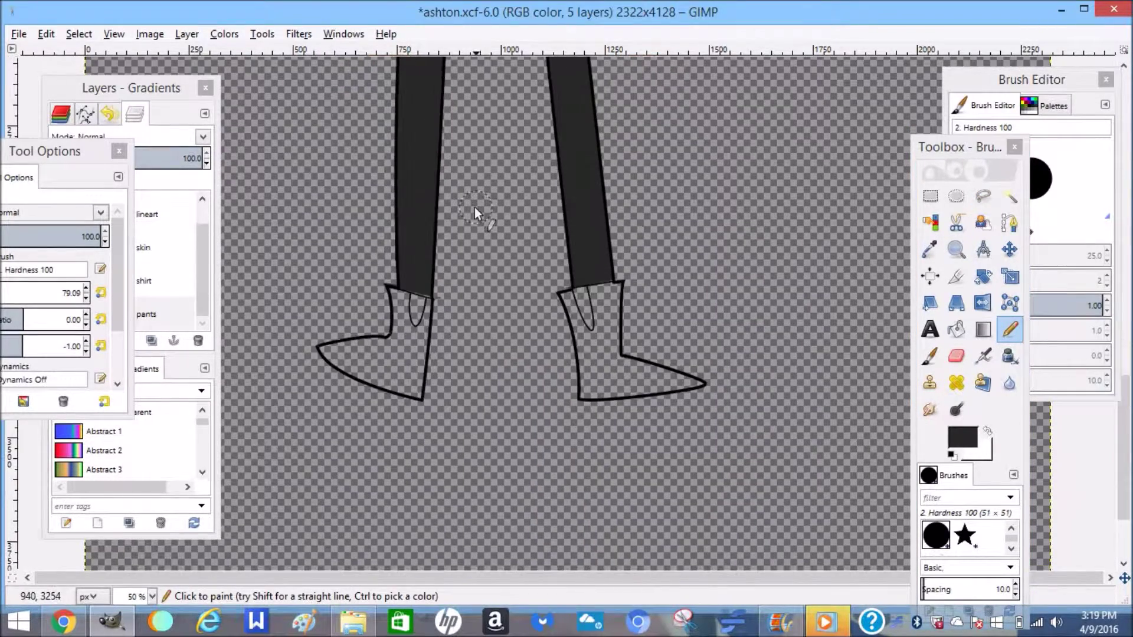
pyautogui.hotkey('shift', 'e')
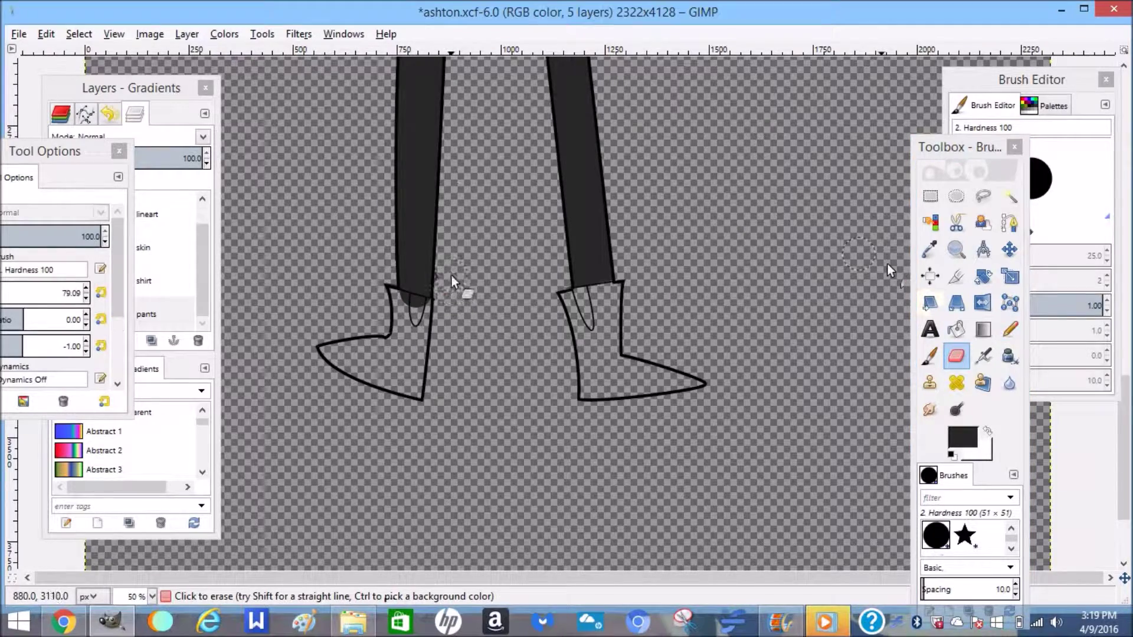
pyautogui.moveTo(460, 276)
pyautogui.mouseDown()
pyautogui.moveTo(413, 316)
pyautogui.moveTo(400, 311)
pyautogui.moveTo(417, 317)
pyautogui.mouseUp()
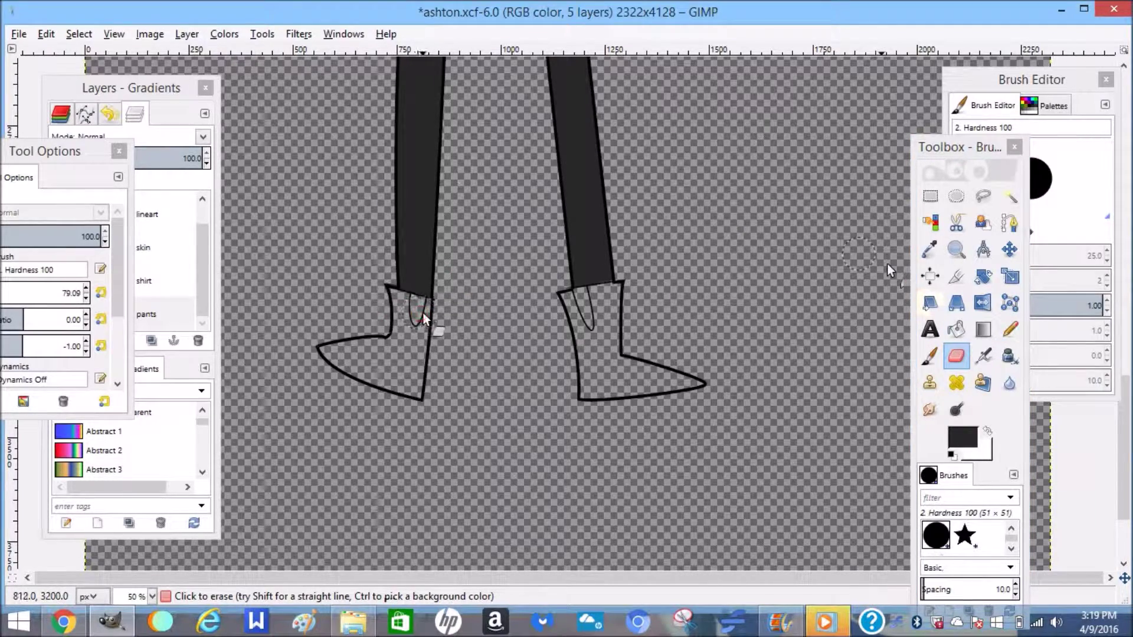
# Select the pants by colour region and burn dark shading along the crotch and the inner edges of both legs
pyautogui.scroll(6, 497, 301)
pyautogui.scroll(10, 867, 272)
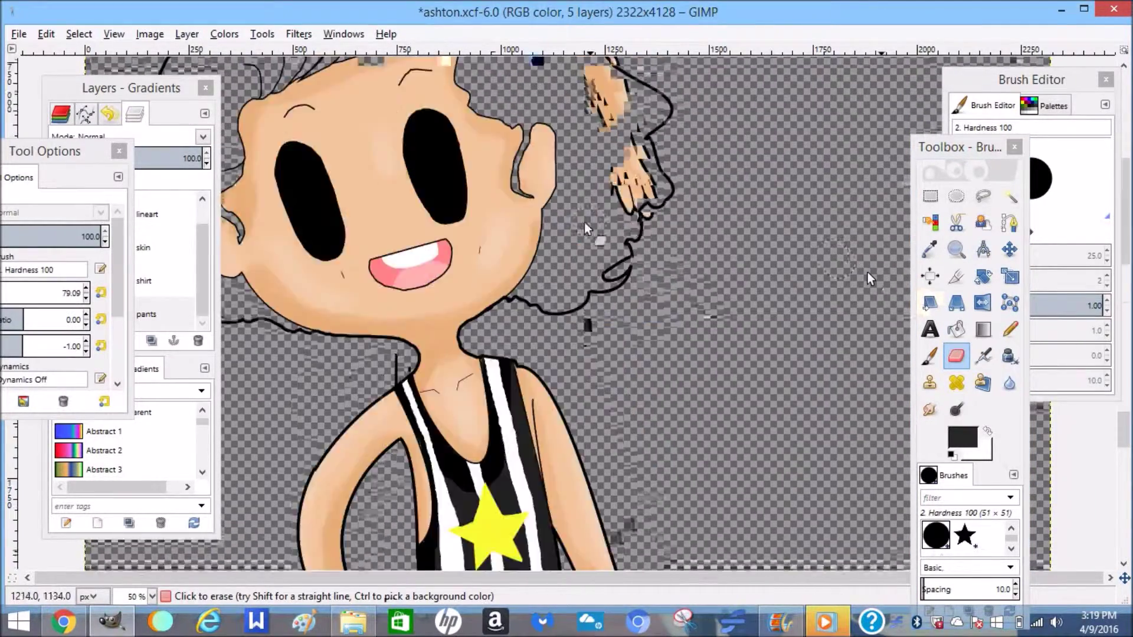
pyautogui.scroll(-10, 847, 253)
pyautogui.click(1009, 197)
pyautogui.click(587, 392)
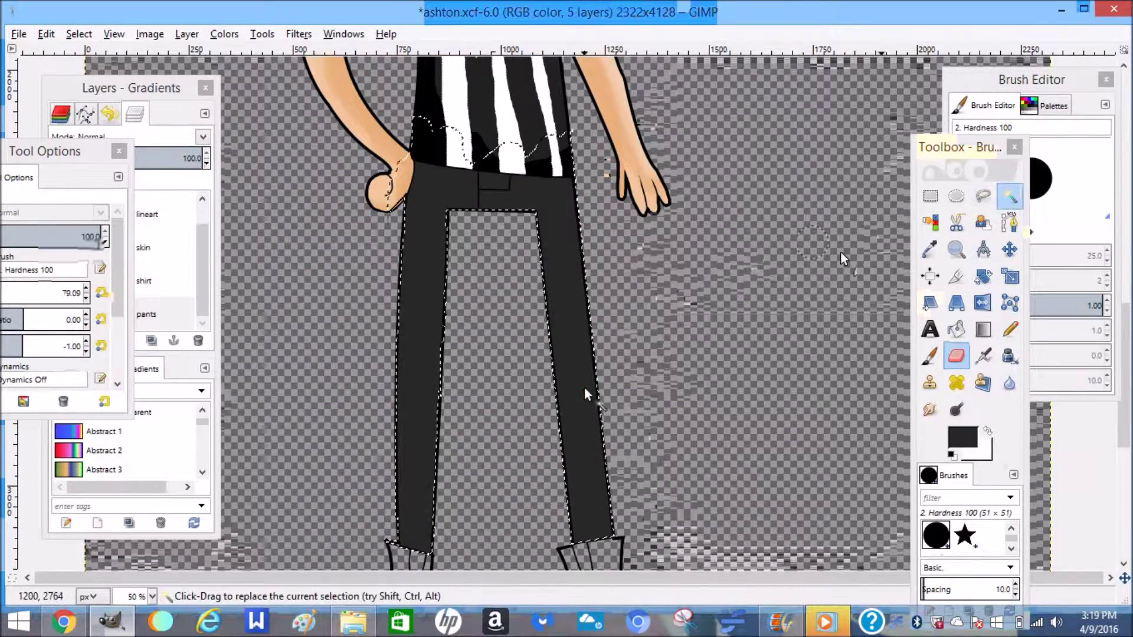
pyautogui.click(955, 409)
pyautogui.moveTo(438, 213); pyautogui.dragTo(546, 216)
pyautogui.moveTo(457, 264)
pyautogui.mouseDown()
pyautogui.moveTo(445, 532)
pyautogui.moveTo(540, 342)
pyautogui.moveTo(566, 562)
pyautogui.moveTo(445, 382)
pyautogui.moveTo(426, 548)
pyautogui.mouseUp()
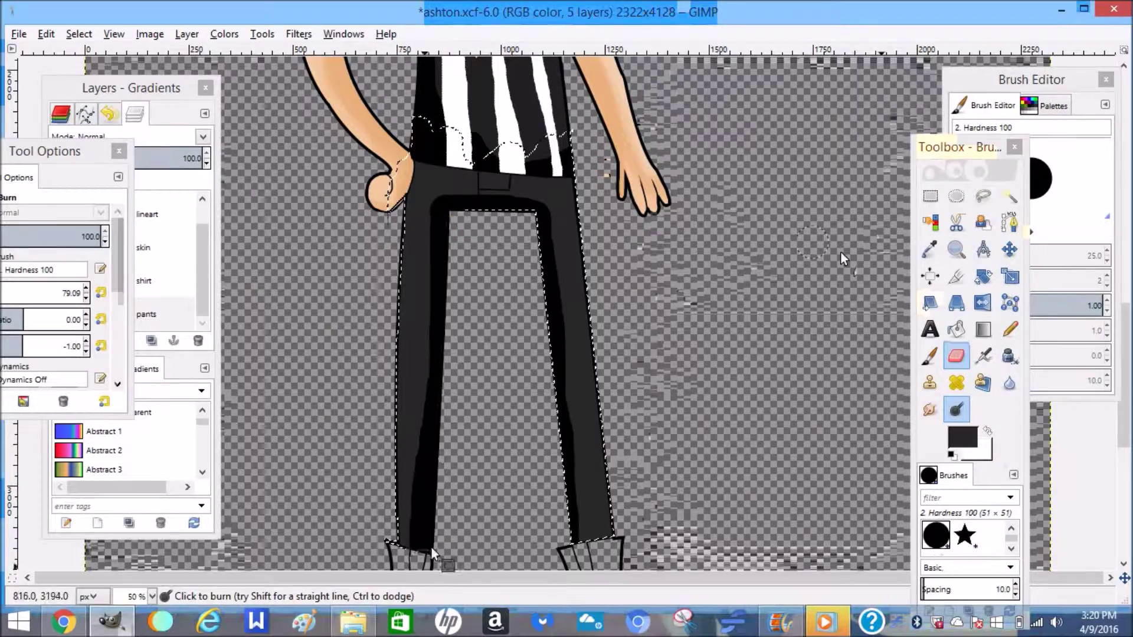
# Dodge lighter highlights onto the waist and the outer parts of both trouser legs
pyautogui.moveTo(76, 154); pyautogui.dragTo(151, 135)
pyautogui.scroll(-10, 112, 295)
pyautogui.click(84, 322)
pyautogui.click(79, 258)
pyautogui.moveTo(418, 218)
pyautogui.mouseDown()
pyautogui.moveTo(567, 381)
pyautogui.moveTo(599, 519)
pyautogui.moveTo(493, 173)
pyautogui.moveTo(555, 192)
pyautogui.mouseUp()
# Blur the shading on the pants with Blur/Sharpen at size 332.74 and remove the selection
pyautogui.hotkey('shift', 'e')
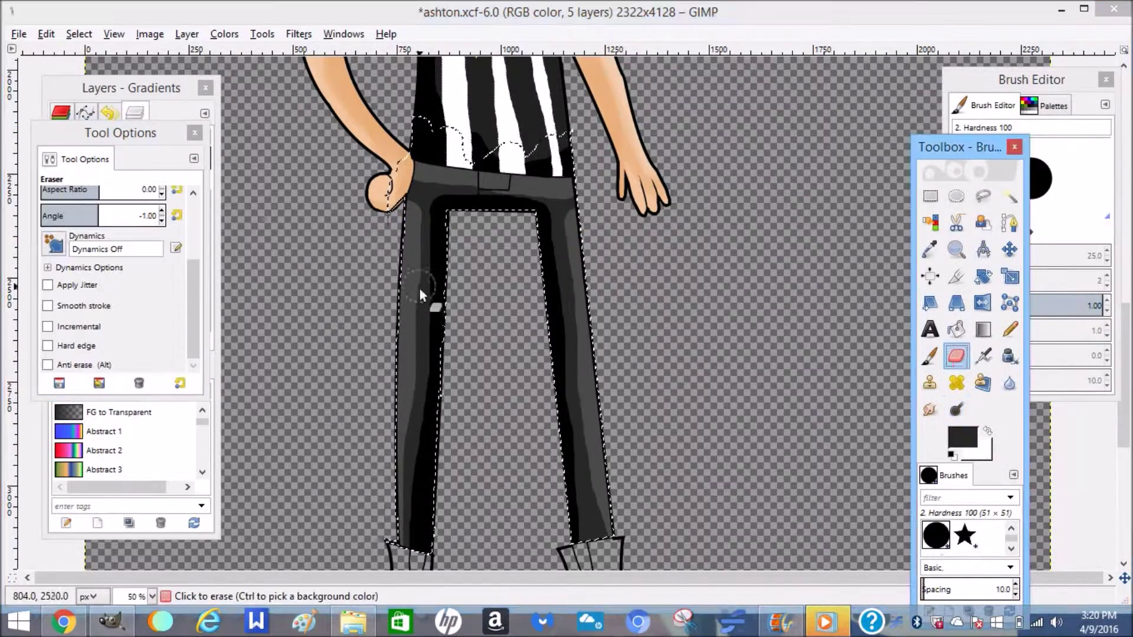
pyautogui.hotkey('shift', 'd')
pyautogui.hotkey('shift', 'u')
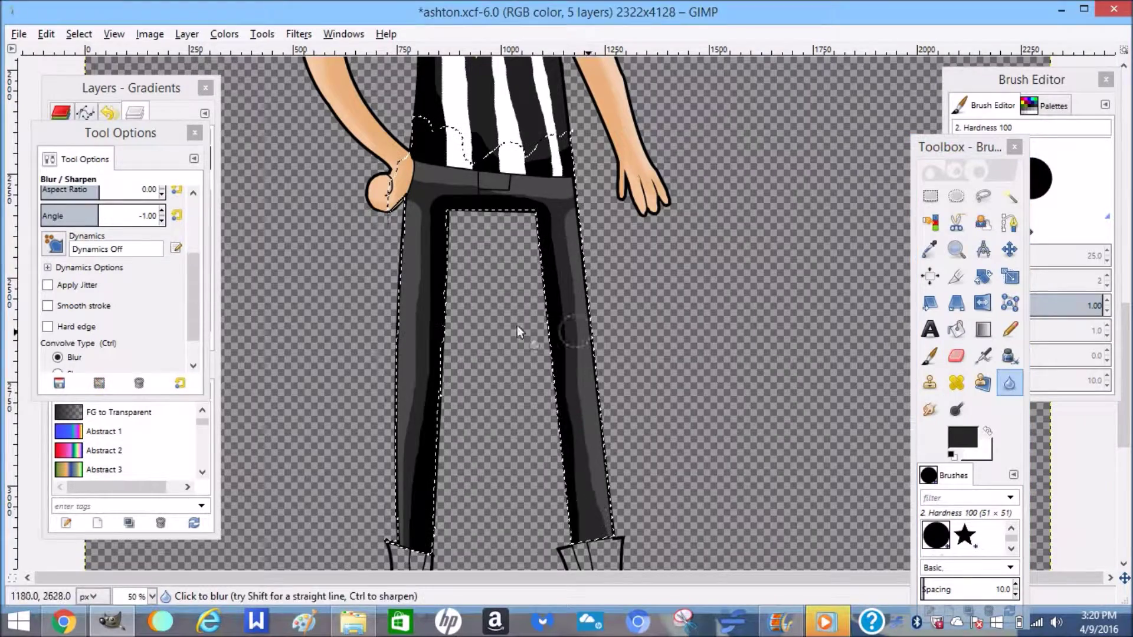
pyautogui.scroll(-2, 175, 298)
pyautogui.scroll(2, 172, 291)
pyautogui.moveTo(60, 282)
pyautogui.mouseDown()
pyautogui.moveTo(213, 317)
pyautogui.moveTo(253, 313)
pyautogui.mouseUp()
pyautogui.moveTo(407, 354)
pyautogui.mouseDown()
pyautogui.moveTo(420, 256)
pyautogui.moveTo(420, 431)
pyautogui.moveTo(580, 263)
pyautogui.mouseUp()
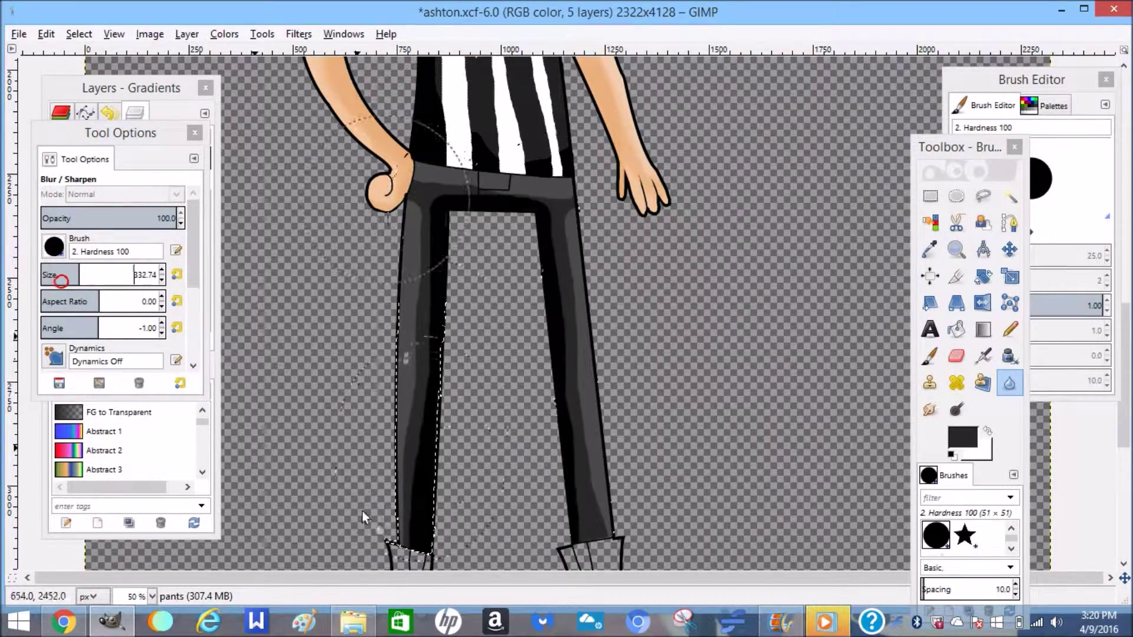
pyautogui.rightClick(465, 212)
pyautogui.moveTo(499, 259)
pyautogui.click(625, 308)
pyautogui.rightClick(499, 245)
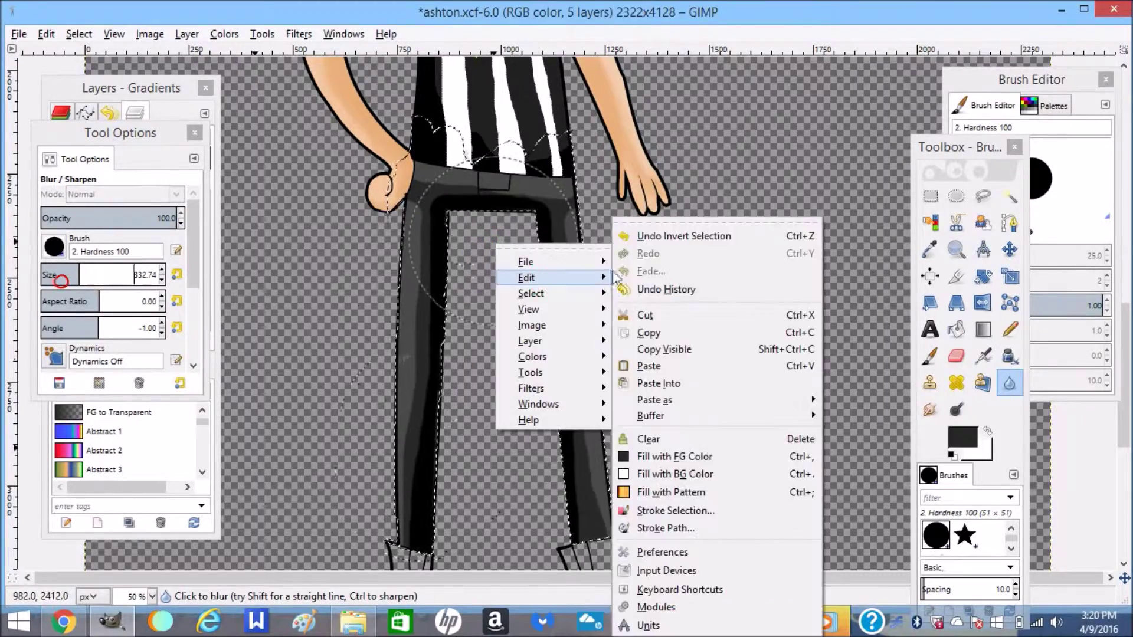
pyautogui.press('Escape')
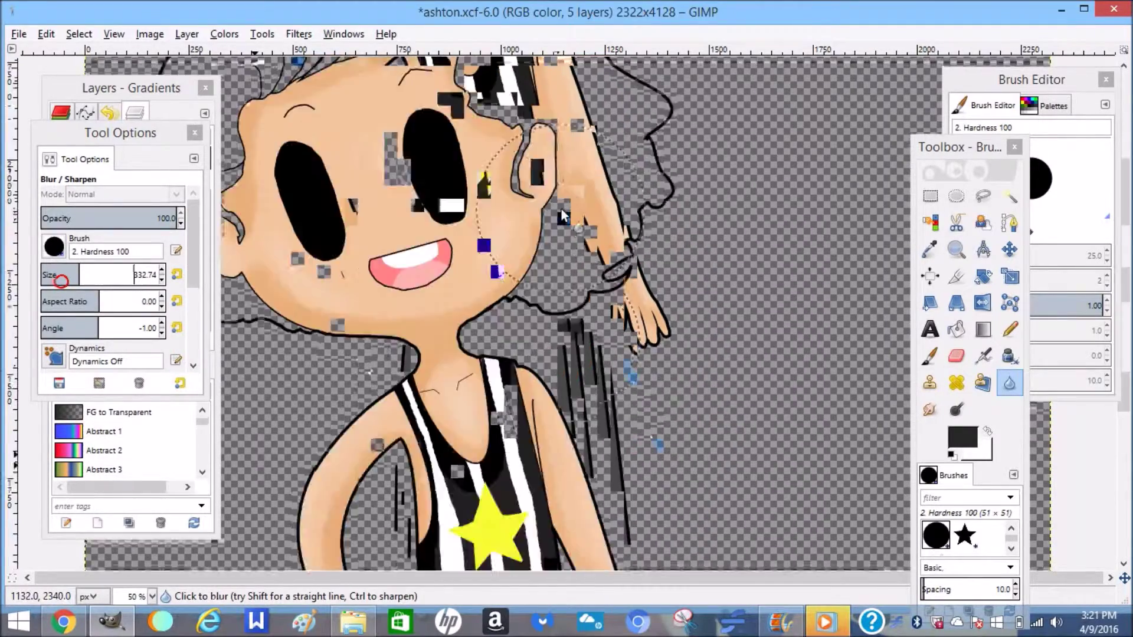
# Create a new layer named "hair" and place it between the skin and shirt layers
pyautogui.scroll(2, 561, 209)
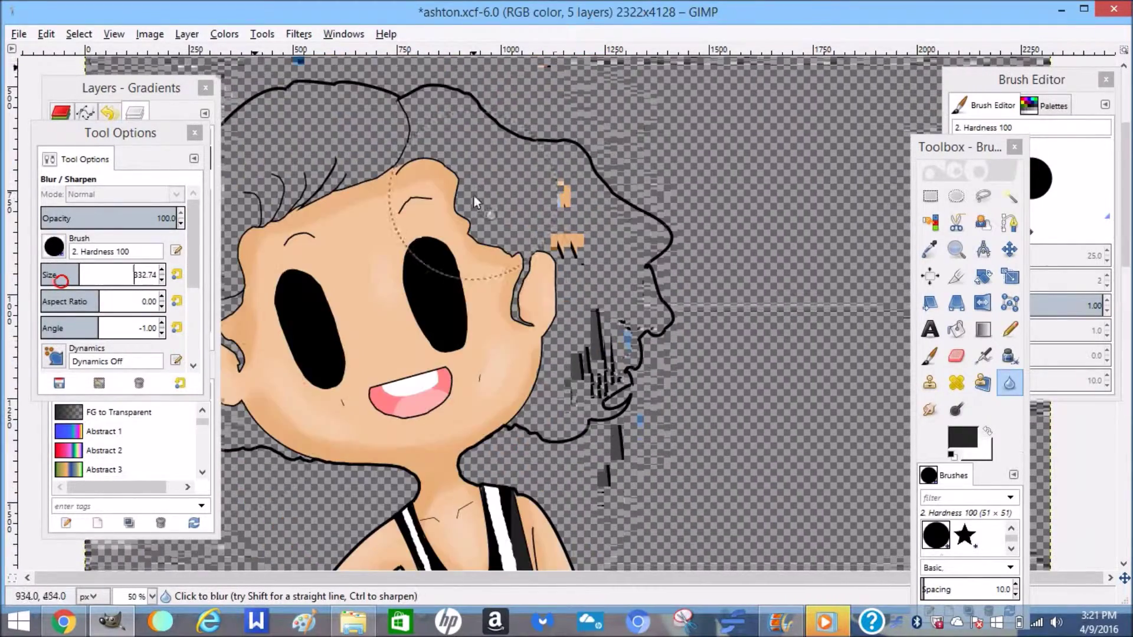
pyautogui.scroll(-15, 307, 363)
pyautogui.scroll(6, 307, 363)
pyautogui.moveTo(116, 95); pyautogui.dragTo(135, 94)
pyautogui.hotkey('shift', 'ctrl', 'n')
pyautogui.write('hair')
pyautogui.click(132, 477)
pyautogui.click(123, 341)
# Try out a foreground colour for the hair
pyautogui.click(963, 438)
pyautogui.click(554, 283)
pyautogui.click(458, 157)
pyautogui.click(564, 325)
# Switch to Chrome and search the web for "ashton irwin" as a hair colour reference
pyautogui.click(64, 622)
pyautogui.click(187, 10)
pyautogui.write('ashton irwin')
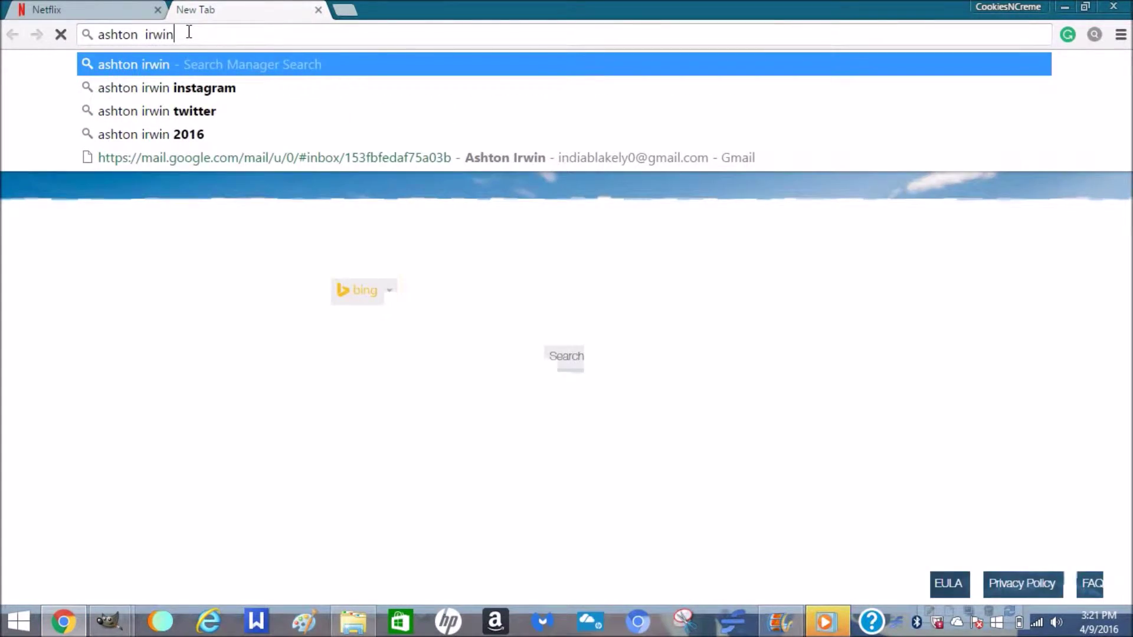
pyautogui.press('Return')
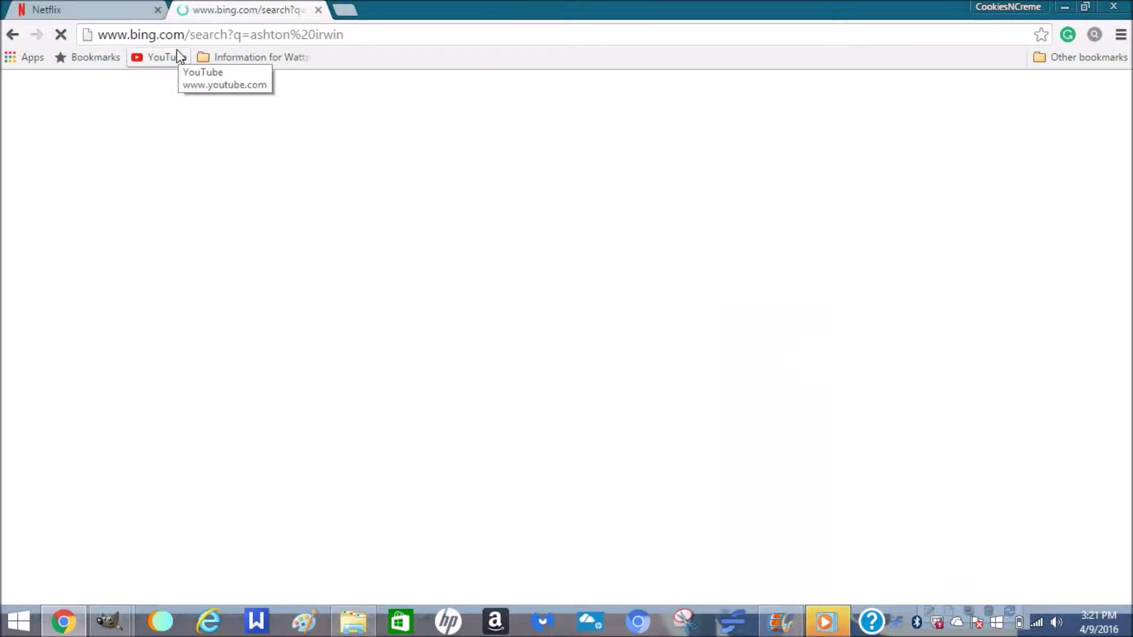
# Switch back to GIMP and set the foreground colour to brown a26e3b
pyautogui.click(108, 620)
pyautogui.click(118, 546)
pyautogui.click(454, 180)
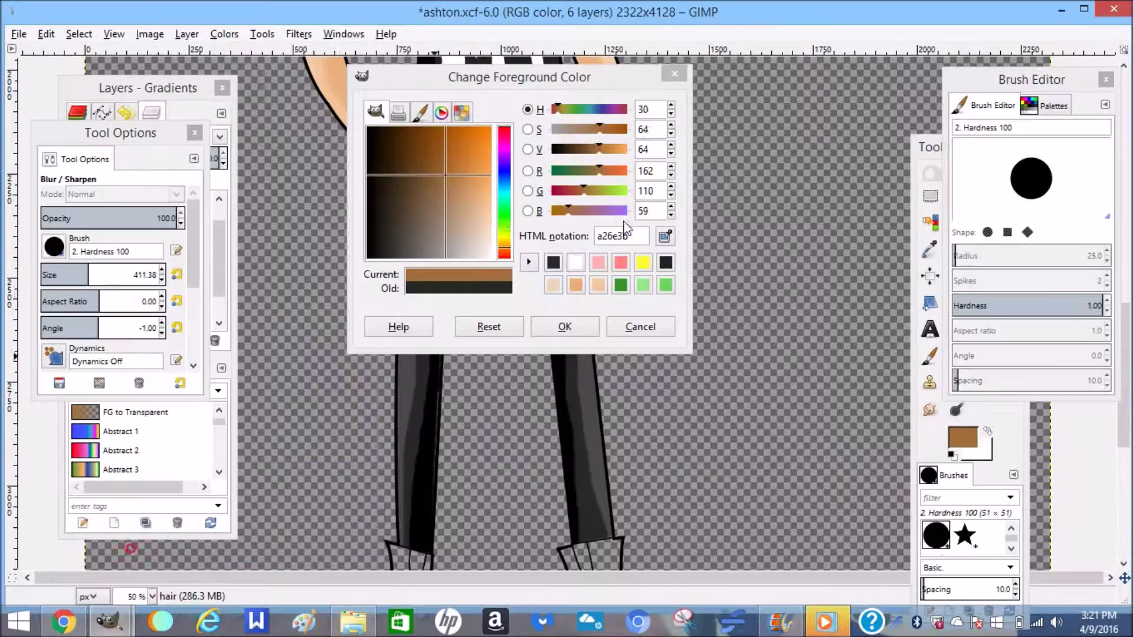
pyautogui.click(564, 325)
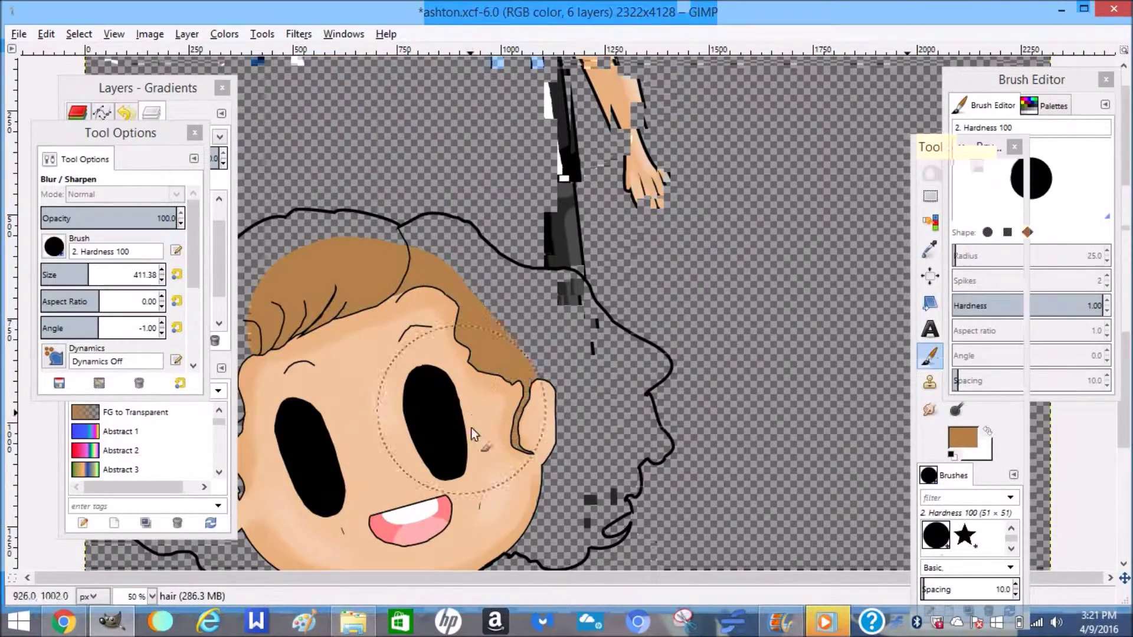
# Erase the stray speck beside the head and paint the whole hair area brown with the Pencil at size 171.04
pyautogui.click(156, 142)
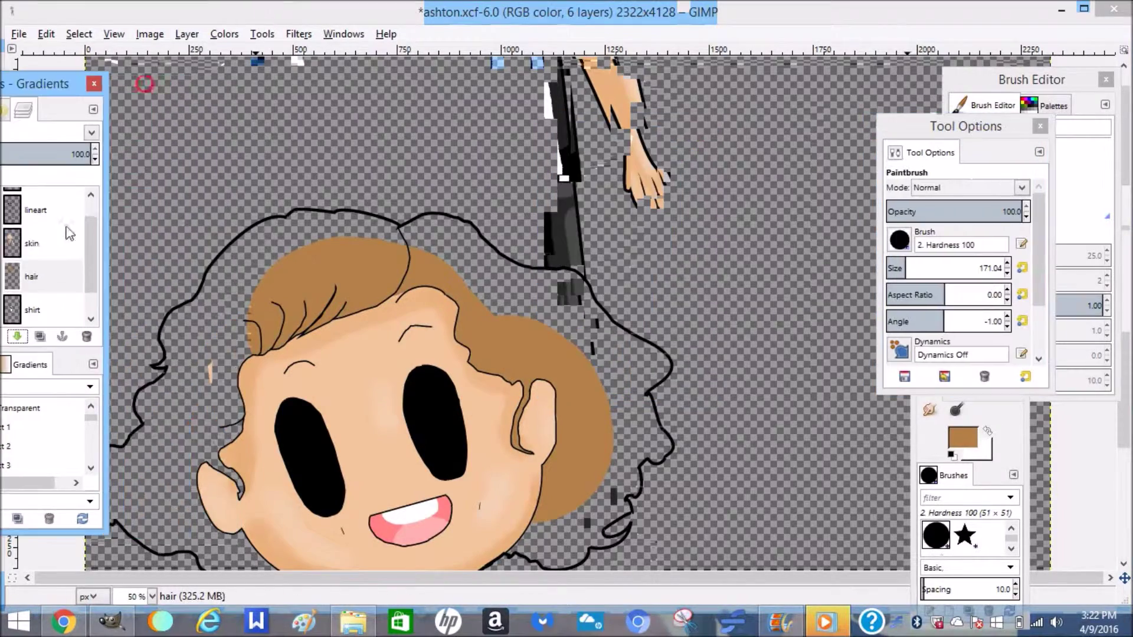
pyautogui.moveTo(880, 120); pyautogui.dragTo(680, 119)
pyautogui.hotkey('shift', 'e')
pyautogui.moveTo(223, 381); pyautogui.dragTo(215, 384)
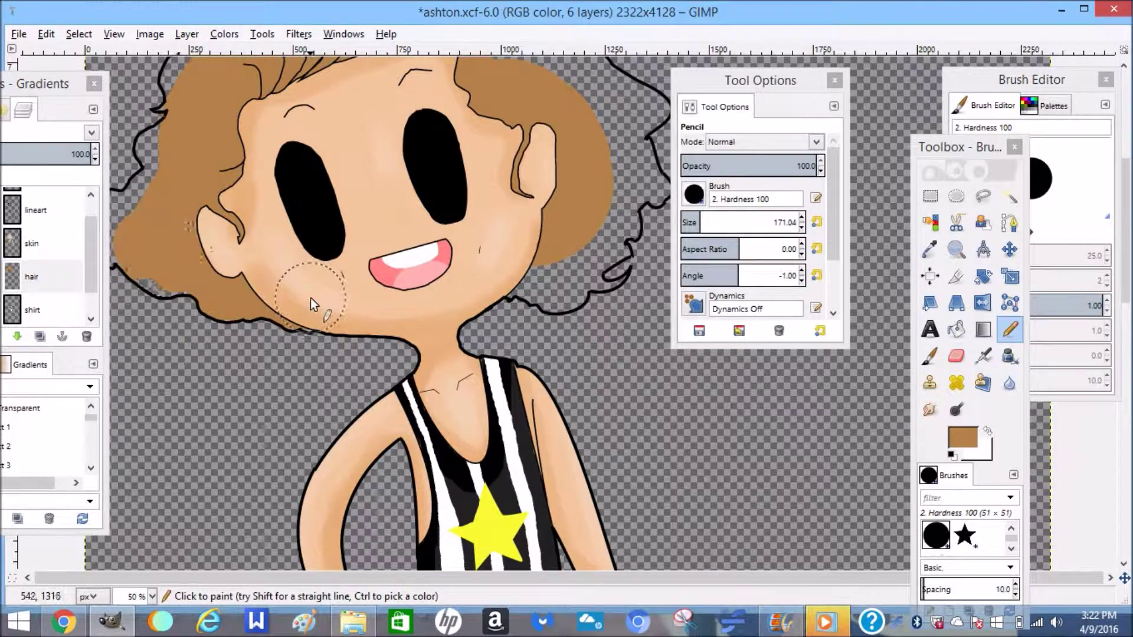
pyautogui.moveTo(533, 260); pyautogui.dragTo(647, 96)
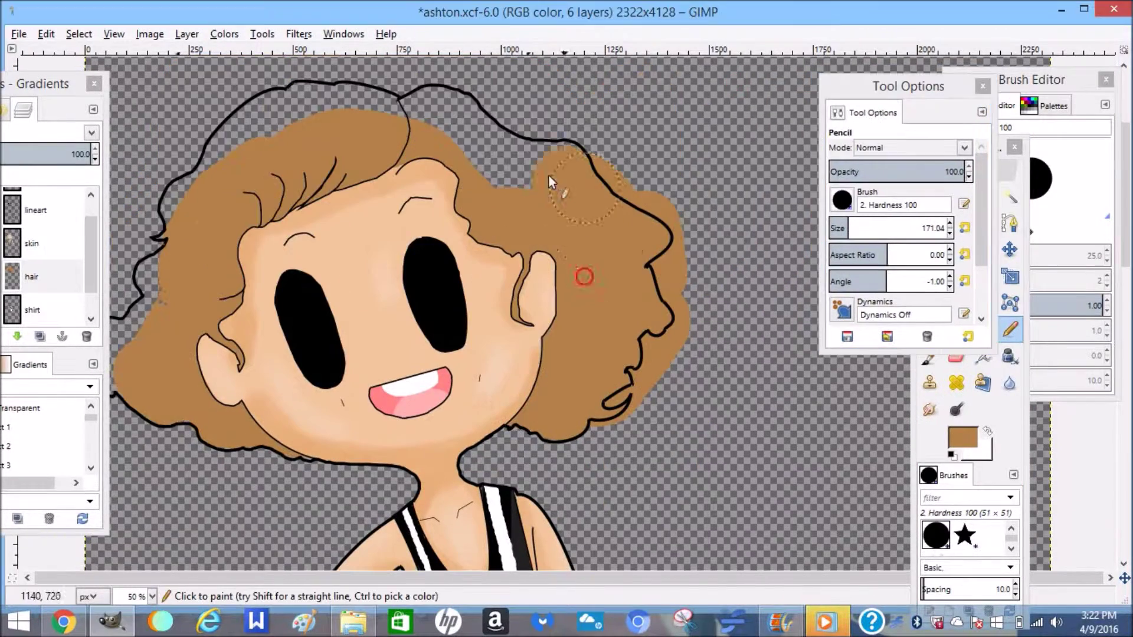
pyautogui.moveTo(128, 271); pyautogui.dragTo(291, 442)
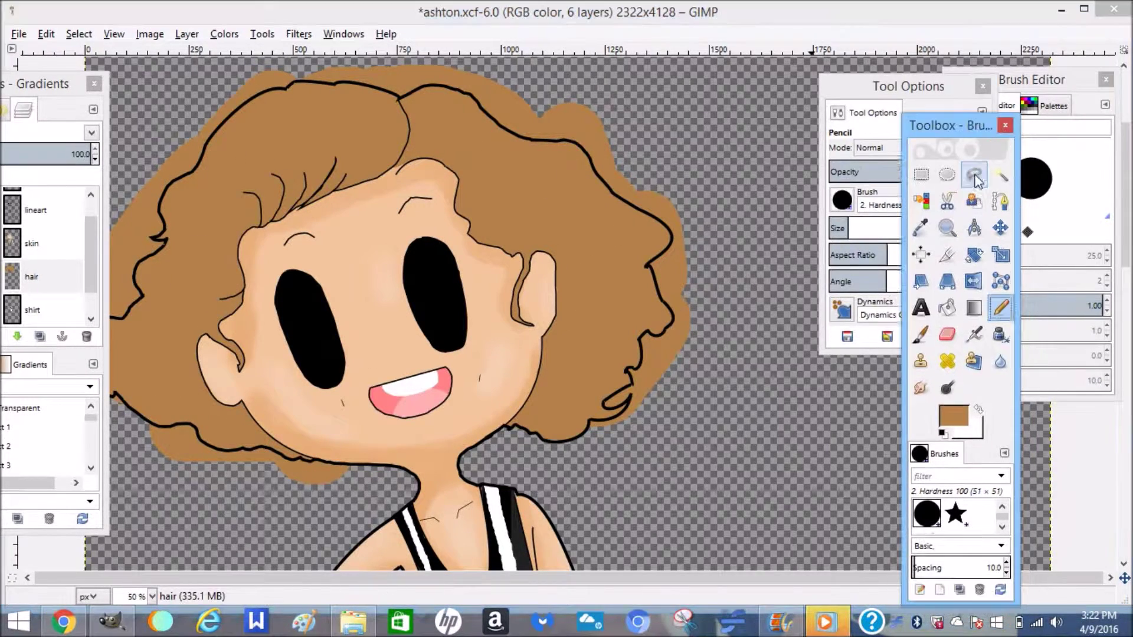
# Lasso the area outside the upper hair outline on the straight arm's side and erase the excess brown paint
pyautogui.click(974, 176)
pyautogui.moveTo(475, 97)
pyautogui.mouseDown()
pyautogui.moveTo(517, 135)
pyautogui.moveTo(587, 146)
pyautogui.mouseUp()
pyautogui.moveTo(478, 104); pyautogui.dragTo(474, 99)
pyautogui.click(947, 335)
pyautogui.moveTo(569, 52)
pyautogui.mouseDown()
pyautogui.moveTo(593, 52)
pyautogui.moveTo(567, 70)
pyautogui.mouseUp()
pyautogui.click(947, 335)
pyautogui.moveTo(489, 89)
pyautogui.mouseDown()
pyautogui.moveTo(593, 129)
pyautogui.moveTo(592, 161)
pyautogui.moveTo(670, 242)
pyautogui.mouseUp()
pyautogui.press('f')
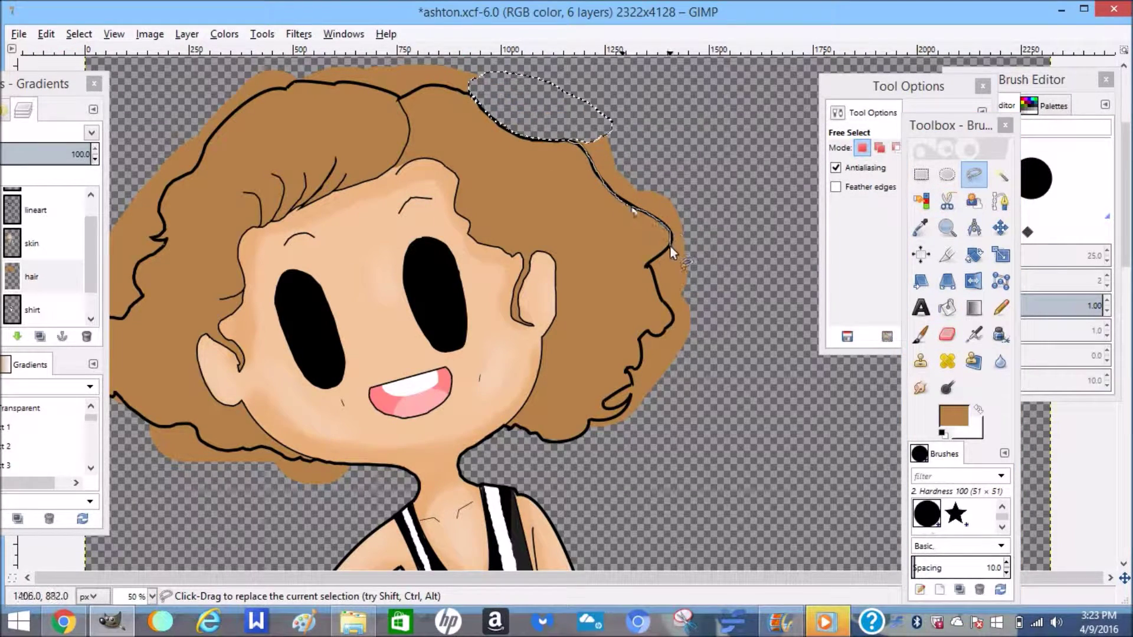
pyautogui.hotkey('shift', 'e')
# Draw a closed path along the hair outline on the straight arm's side and around the excess brown paint outside it
pyautogui.press('b')
pyautogui.click(567, 140)
pyautogui.click(587, 151)
pyautogui.click(599, 176)
pyautogui.click(607, 186)
pyautogui.click(618, 196)
pyautogui.click(627, 202)
pyautogui.click(635, 206)
pyautogui.click(643, 211)
pyautogui.click(663, 221)
pyautogui.click(671, 236)
pyautogui.click(665, 249)
pyautogui.click(652, 261)
pyautogui.click(656, 280)
pyautogui.click(661, 292)
pyautogui.click(662, 300)
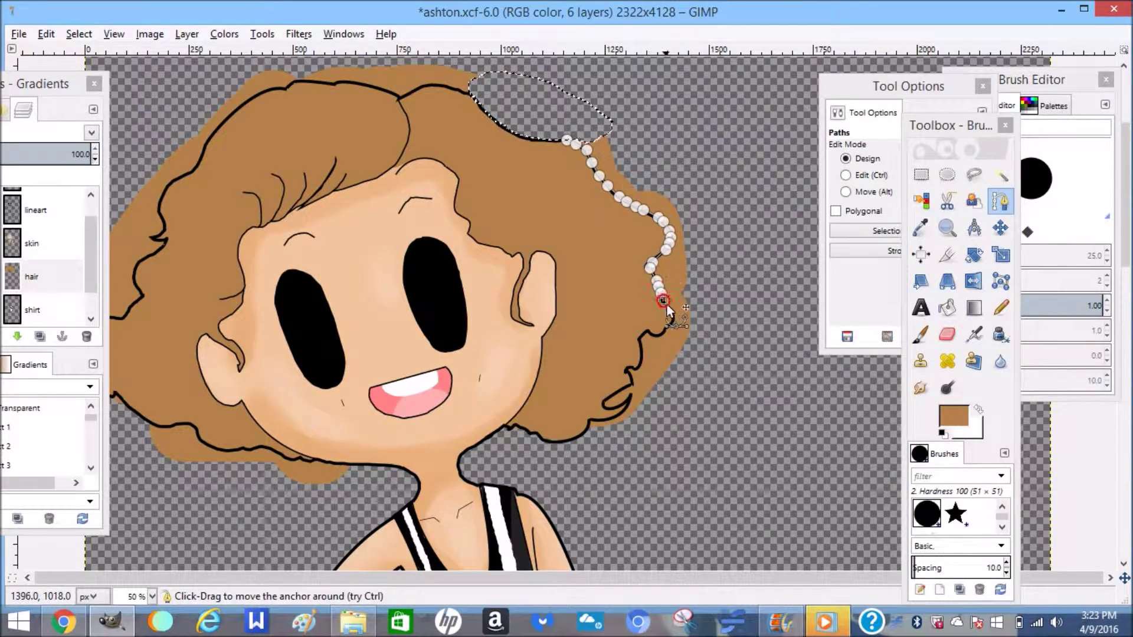
pyautogui.click(709, 298)
pyautogui.click(709, 276)
pyautogui.click(713, 241)
pyautogui.click(690, 175)
pyautogui.click(671, 148)
pyautogui.click(655, 128)
pyautogui.click(635, 125)
pyautogui.click(561, 134)
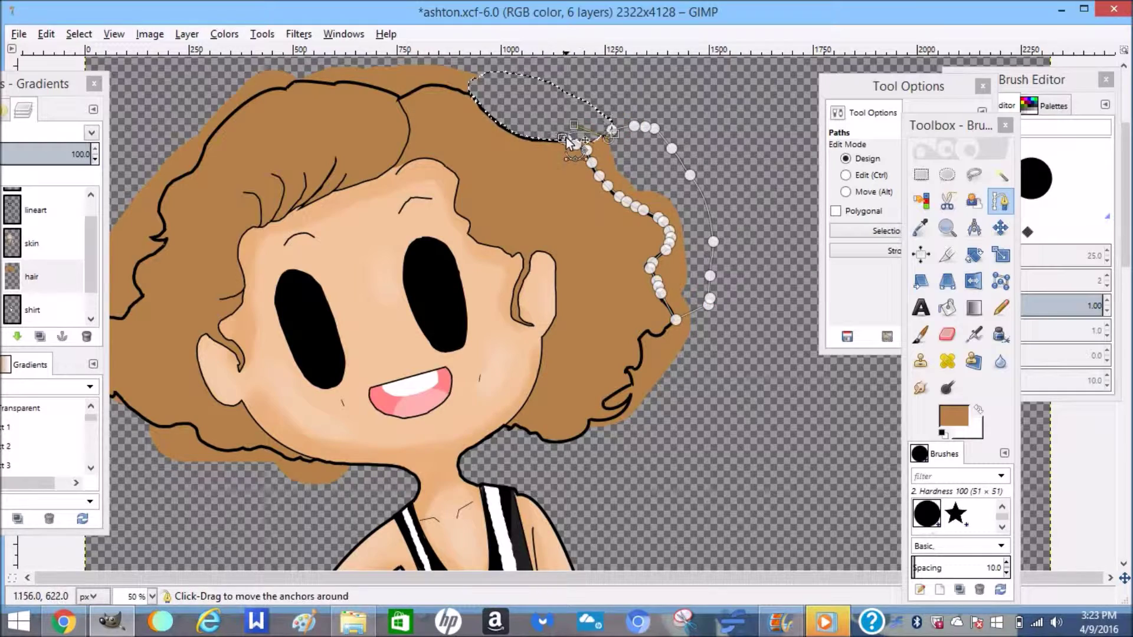
# Turn the path into a selection and erase the excess brown paint inside it
pyautogui.moveTo(894, 86)
pyautogui.mouseDown()
pyautogui.moveTo(848, 64)
pyautogui.moveTo(1114, 390)
pyautogui.mouseUp()
pyautogui.click(841, 208)
pyautogui.click(947, 335)
pyautogui.moveTo(661, 191); pyautogui.dragTo(684, 295)
pyautogui.click(1000, 201)
pyautogui.click(674, 317)
pyautogui.click(671, 324)
pyautogui.click(659, 335)
pyautogui.click(649, 332)
pyautogui.click(640, 340)
pyautogui.click(640, 349)
pyautogui.click(641, 368)
pyautogui.click(627, 370)
pyautogui.click(628, 385)
pyautogui.click(634, 382)
pyautogui.click(618, 392)
pyautogui.click(603, 402)
pyautogui.click(612, 408)
pyautogui.click(629, 397)
pyautogui.click(639, 388)
pyautogui.click(635, 404)
pyautogui.click(615, 419)
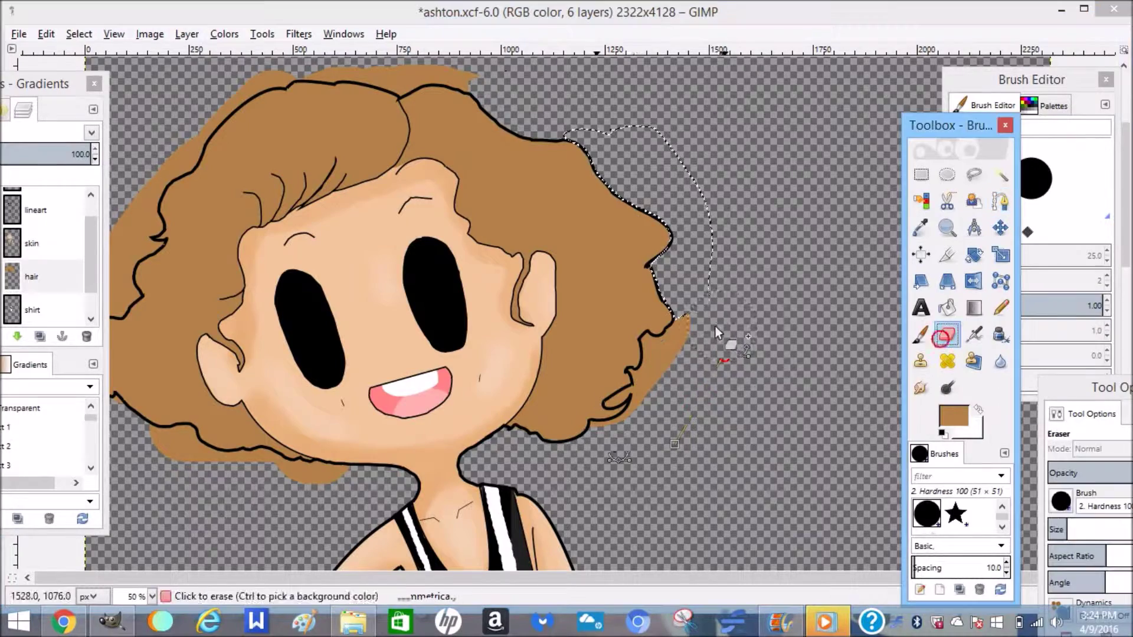
# Draw a closed path along the lower curls' outline on the straight arm's side and around the excess brown paint outside it
pyautogui.press('b')
pyautogui.click(674, 321)
pyautogui.click(668, 328)
pyautogui.click(659, 335)
pyautogui.click(649, 334)
pyautogui.click(642, 337)
pyautogui.click(639, 345)
pyautogui.click(642, 359)
pyautogui.click(642, 365)
pyautogui.click(628, 372)
pyautogui.click(632, 378)
pyautogui.click(631, 389)
pyautogui.click(616, 394)
pyautogui.click(603, 403)
pyautogui.click(606, 408)
pyautogui.click(625, 402)
pyautogui.moveTo(632, 390); pyautogui.dragTo(630, 384)
pyautogui.click(632, 393)
pyautogui.click(619, 405)
pyautogui.click(629, 405)
pyautogui.click(620, 416)
pyautogui.click(608, 419)
pyautogui.click(601, 421)
pyautogui.click(595, 422)
pyautogui.click(587, 425)
pyautogui.click(589, 430)
pyautogui.click(598, 435)
pyautogui.click(624, 434)
pyautogui.click(648, 426)
pyautogui.click(669, 412)
pyautogui.click(691, 388)
pyautogui.click(707, 356)
pyautogui.click(710, 332)
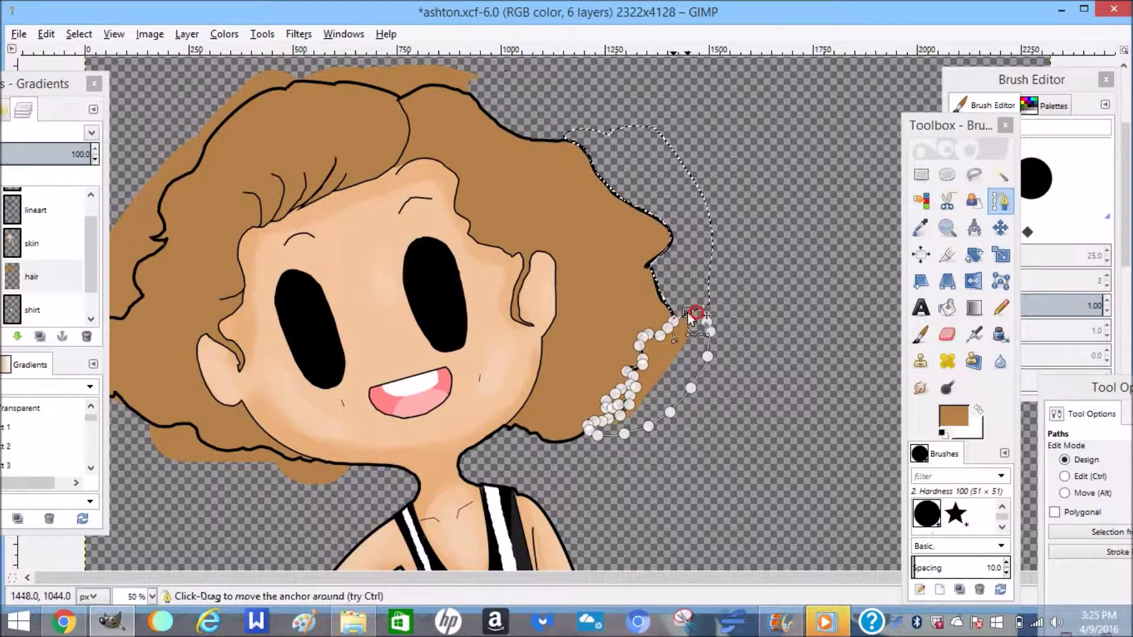
# Turn the path around the lower curls into a selection, erase the excess brown paint inside it and clear the selection
pyautogui.click(1006, 205)
pyautogui.moveTo(1091, 388)
pyautogui.mouseDown()
pyautogui.moveTo(892, 159)
pyautogui.moveTo(745, 47)
pyautogui.mouseUp()
pyautogui.click(895, 302)
pyautogui.click(947, 335)
pyautogui.moveTo(713, 322)
pyautogui.mouseDown()
pyautogui.moveTo(624, 449)
pyautogui.moveTo(671, 351)
pyautogui.moveTo(697, 370)
pyautogui.mouseUp()
pyautogui.rightClick(670, 371)
pyautogui.moveTo(706, 417)
pyautogui.click(826, 342)
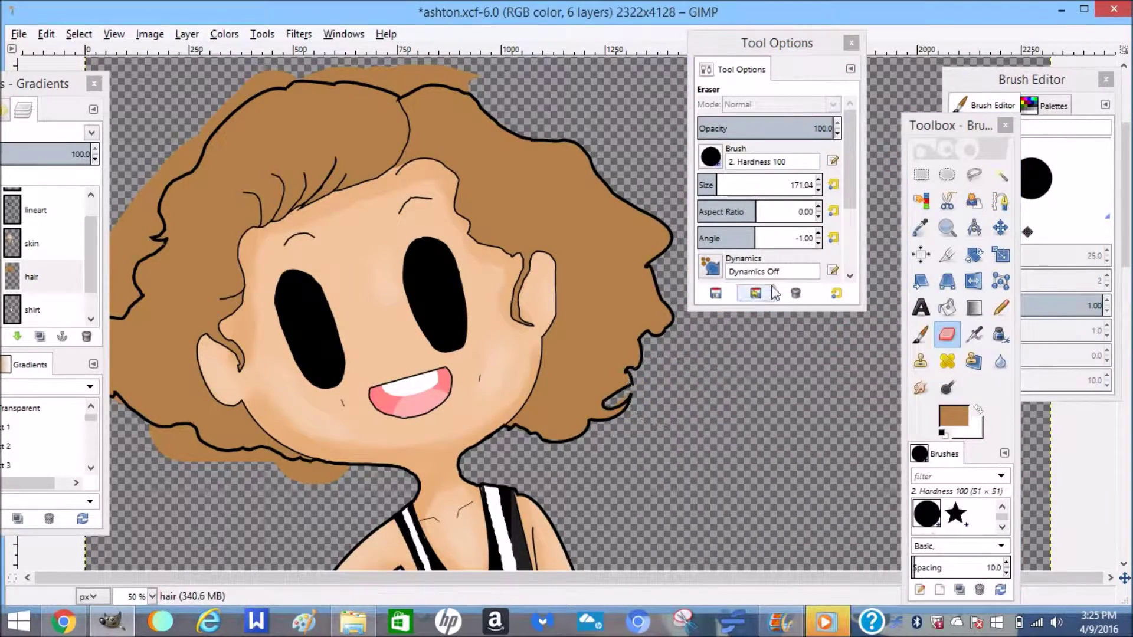
# Set the Eraser size to 28.63 and clean the leftover brown from the edges of the lower curls on the straight arm's side
pyautogui.moveTo(715, 186); pyautogui.dragTo(549, 227)
pyautogui.click(624, 394)
pyautogui.press('n')
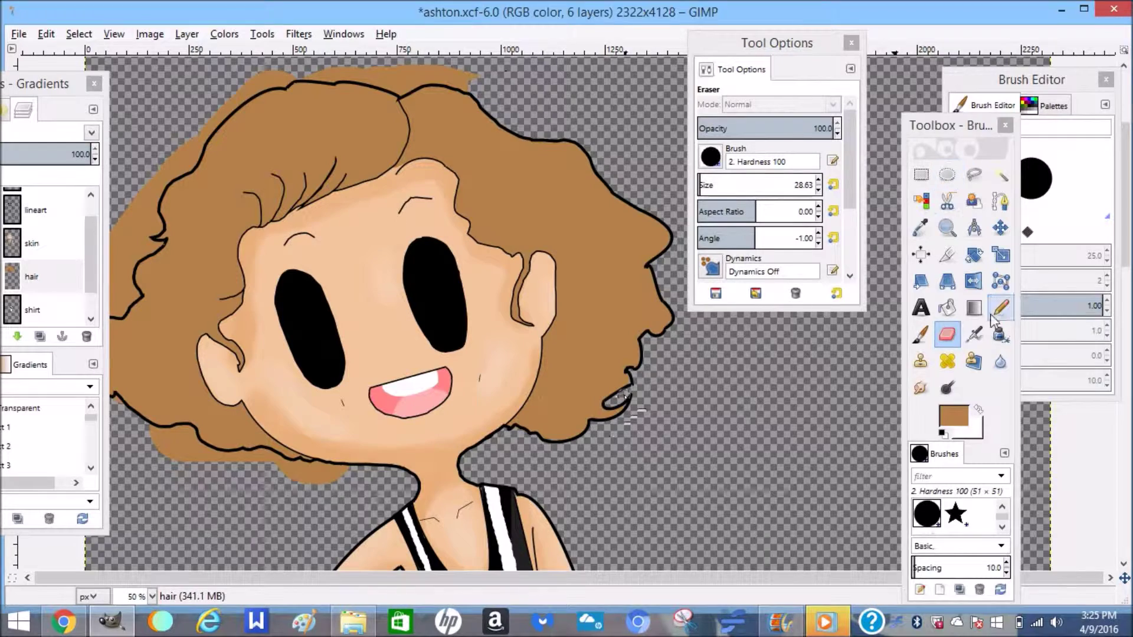
pyautogui.hotkey('shift', 'e')
pyautogui.moveTo(652, 330); pyautogui.dragTo(673, 353)
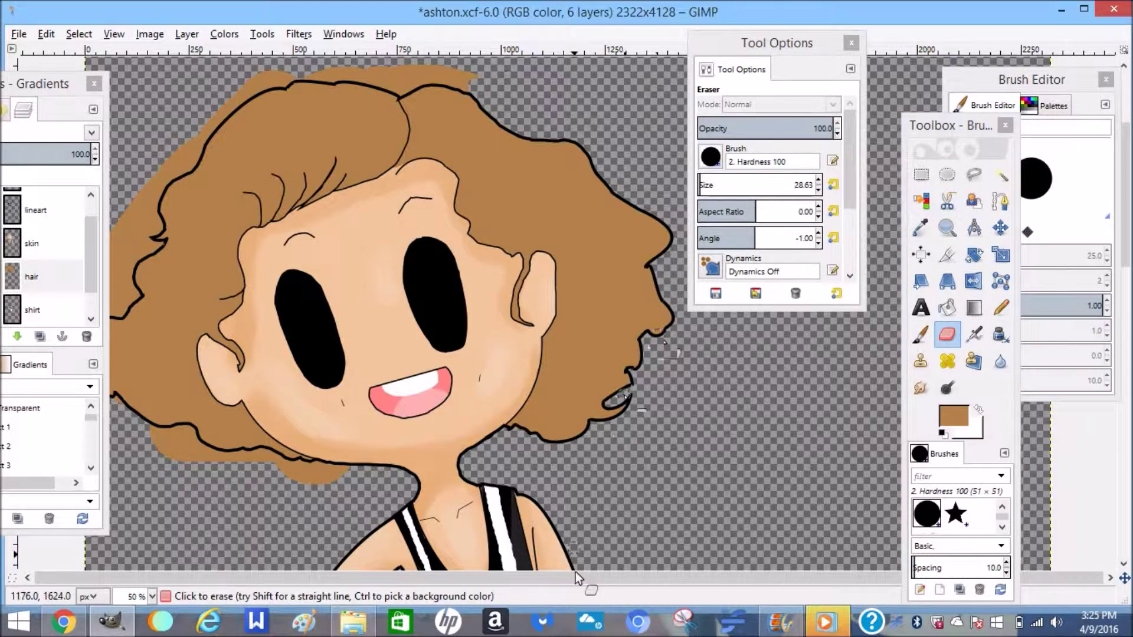
# Draw a closed path along the upper hair outline on the bent arm's side and around the excess brown paint outside it
pyautogui.click(1000, 202)
pyautogui.click(456, 91)
pyautogui.click(458, 89)
pyautogui.click(451, 85)
pyautogui.click(442, 82)
pyautogui.click(429, 84)
pyautogui.click(410, 89)
pyautogui.click(391, 91)
pyautogui.click(322, 80)
pyautogui.click(305, 79)
pyautogui.click(283, 87)
pyautogui.click(277, 88)
pyautogui.click(269, 90)
pyautogui.click(260, 92)
pyautogui.click(249, 97)
pyautogui.click(240, 105)
pyautogui.click(204, 142)
pyautogui.click(193, 167)
pyautogui.moveTo(199, 156); pyautogui.dragTo(202, 161)
pyautogui.click(187, 174)
pyautogui.click(175, 178)
pyautogui.click(171, 181)
pyautogui.click(163, 192)
pyautogui.click(161, 200)
pyautogui.click(163, 221)
pyautogui.click(160, 233)
pyautogui.click(146, 241)
pyautogui.click(164, 248)
pyautogui.click(146, 256)
pyautogui.click(141, 260)
pyautogui.click(137, 267)
pyautogui.click(135, 274)
pyautogui.click(136, 280)
pyautogui.click(139, 289)
pyautogui.moveTo(140, 295); pyautogui.dragTo(135, 297)
pyautogui.click(120, 318)
pyautogui.moveTo(63, 80); pyautogui.dragTo(881, 63)
pyautogui.click(113, 313)
pyautogui.click(108, 317)
pyautogui.click(95, 329)
pyautogui.click(90, 349)
pyautogui.moveTo(95, 369); pyautogui.dragTo(86, 370)
pyautogui.click(82, 359)
pyautogui.click(84, 320)
pyautogui.click(98, 290)
pyautogui.click(86, 263)
pyautogui.click(103, 196)
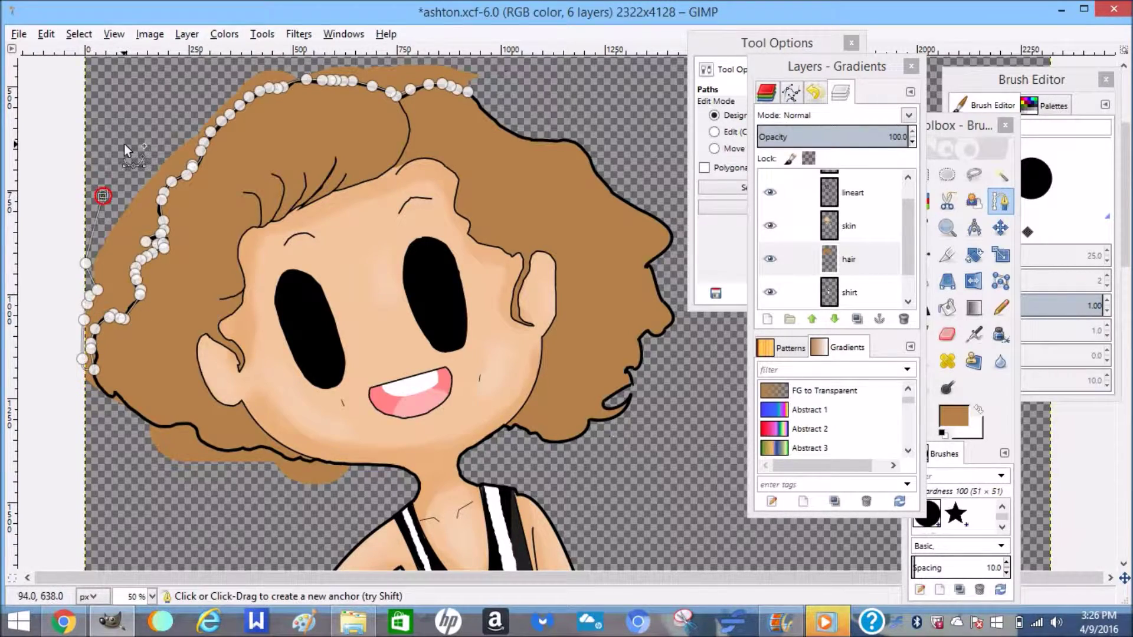
pyautogui.click(124, 144)
pyautogui.click(194, 79)
pyautogui.scroll(1, 266, 62)
pyautogui.click(291, 178)
pyautogui.click(370, 172)
pyautogui.click(461, 182)
pyautogui.click(472, 222)
# Turn the path into a selection, erase the brown paint outside the upper hair outline with the Eraser at size 107.28, and clear the selection
pyautogui.click(730, 190)
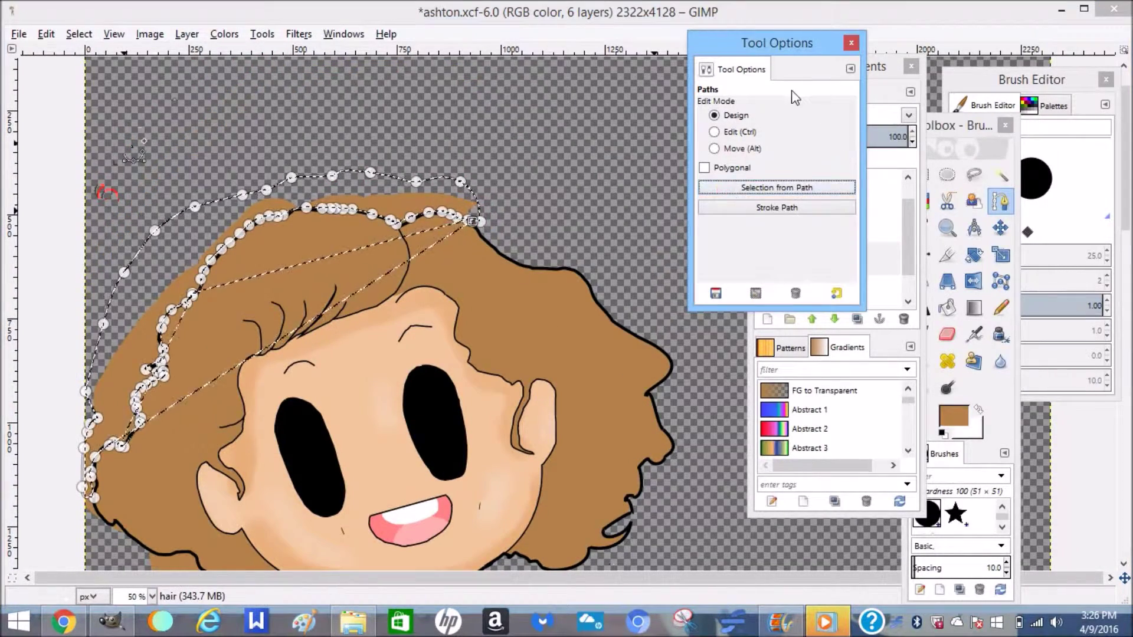
pyautogui.moveTo(772, 49); pyautogui.dragTo(605, 19)
pyautogui.click(947, 335)
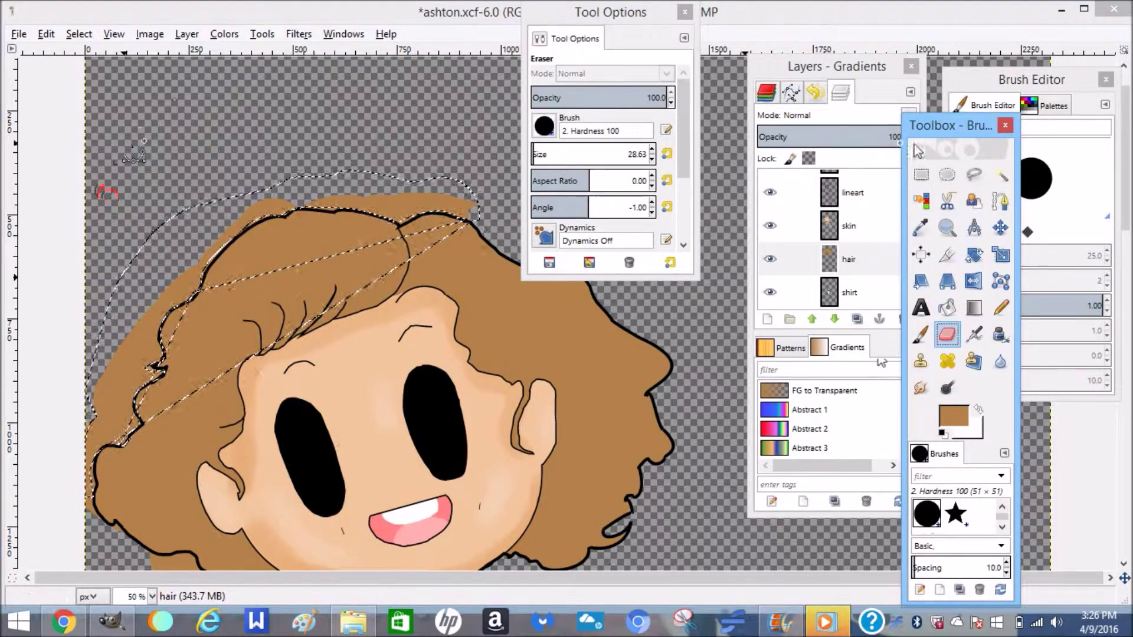
pyautogui.click(541, 150)
pyautogui.moveTo(227, 214)
pyautogui.mouseDown()
pyautogui.moveTo(147, 314)
pyautogui.moveTo(146, 354)
pyautogui.moveTo(118, 392)
pyautogui.moveTo(124, 426)
pyautogui.moveTo(82, 410)
pyautogui.mouseUp()
pyautogui.click(213, 307)
pyautogui.hotkey('ctrl', 'z')
pyautogui.hotkey('ctrl', 'z')
pyautogui.click(463, 211)
pyautogui.moveTo(463, 212)
pyautogui.mouseDown()
pyautogui.moveTo(271, 206)
pyautogui.moveTo(144, 342)
pyautogui.moveTo(84, 441)
pyautogui.moveTo(314, 176)
pyautogui.moveTo(440, 198)
pyautogui.mouseUp()
pyautogui.rightClick(338, 186)
pyautogui.moveTo(400, 237)
pyautogui.click(501, 262)
# Erase the excess brown paint on the hair layer below the lower hair outline on the bent arm's side and under the jaw
pyautogui.scroll(-2, 152, 316)
pyautogui.moveTo(152, 317); pyautogui.dragTo(179, 317)
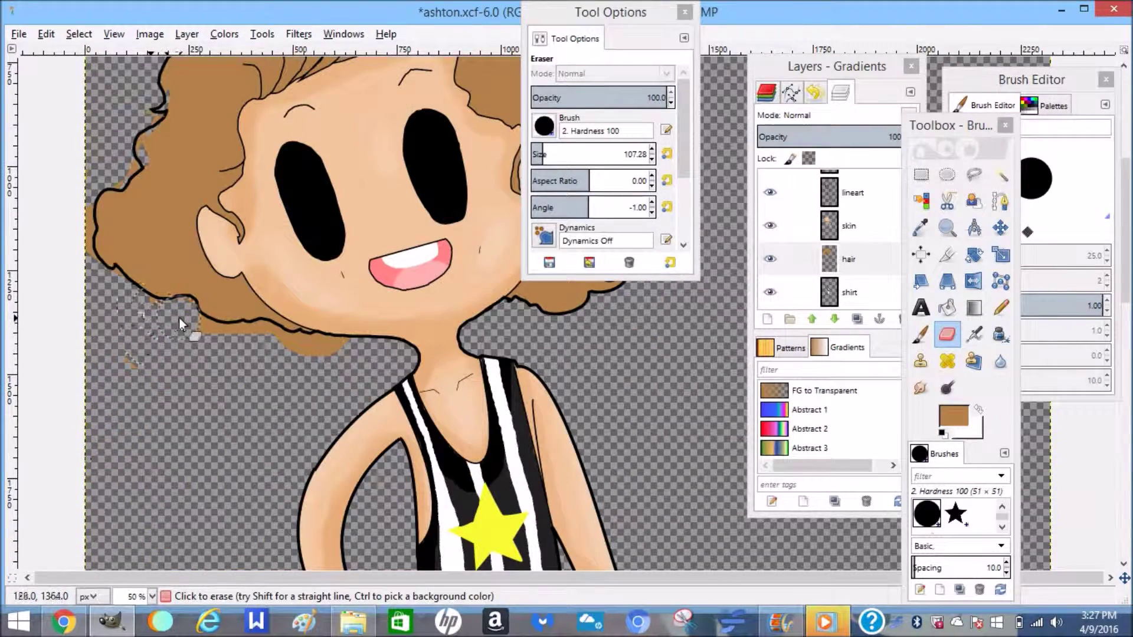
pyautogui.click(873, 224)
pyautogui.click(209, 294)
pyautogui.click(862, 263)
pyautogui.moveTo(338, 356); pyautogui.dragTo(350, 343)
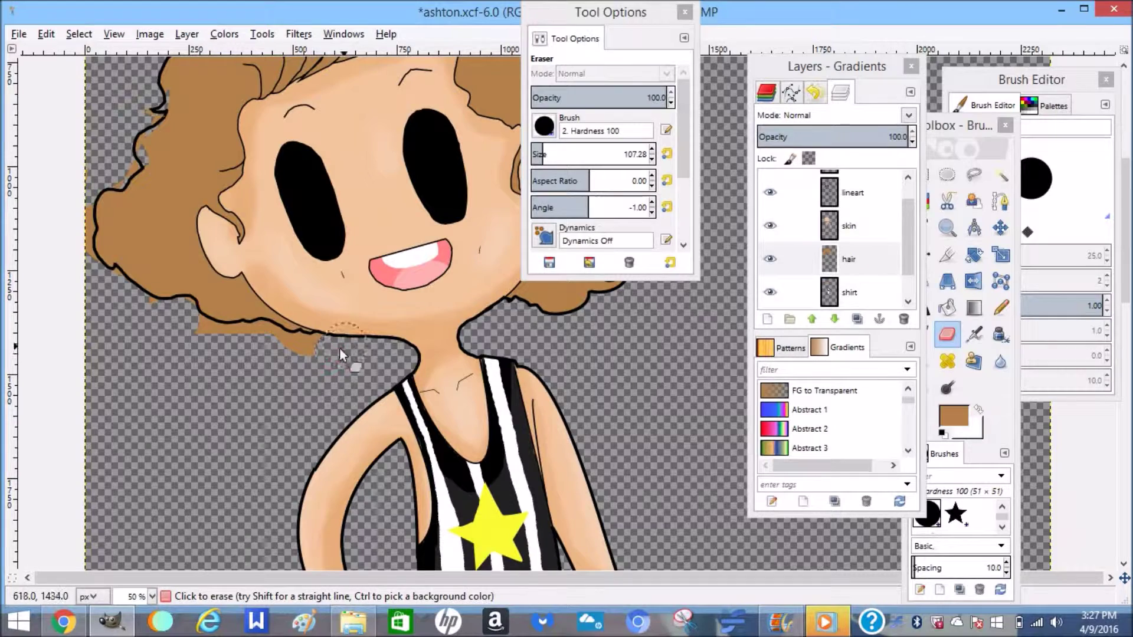
# Set the Eraser size to 31.47 and erase the brown close to the lower hair outline on the bent arm's side at high magnification
pyautogui.click(534, 151)
pyautogui.click(947, 227)
pyautogui.click(548, 103)
pyautogui.moveTo(79, 245); pyautogui.dragTo(92, 256)
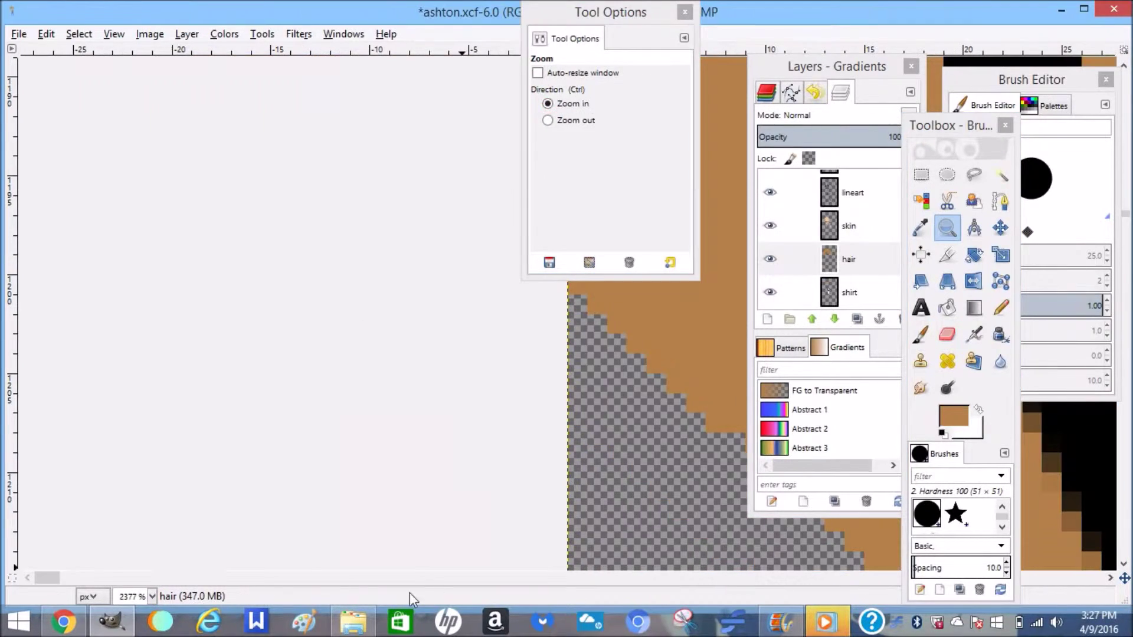
pyautogui.click(555, 120)
pyautogui.moveTo(587, 347)
pyautogui.mouseDown()
pyautogui.moveTo(633, 395)
pyautogui.moveTo(618, 363)
pyautogui.mouseUp()
pyautogui.click(636, 400)
pyautogui.click(568, 105)
pyautogui.click(667, 478)
pyautogui.click(667, 477)
pyautogui.click(948, 334)
pyautogui.moveTo(174, 578); pyautogui.dragTo(268, 577)
pyautogui.scroll(-2, 255, 548)
pyautogui.moveTo(127, 227); pyautogui.dragTo(174, 255)
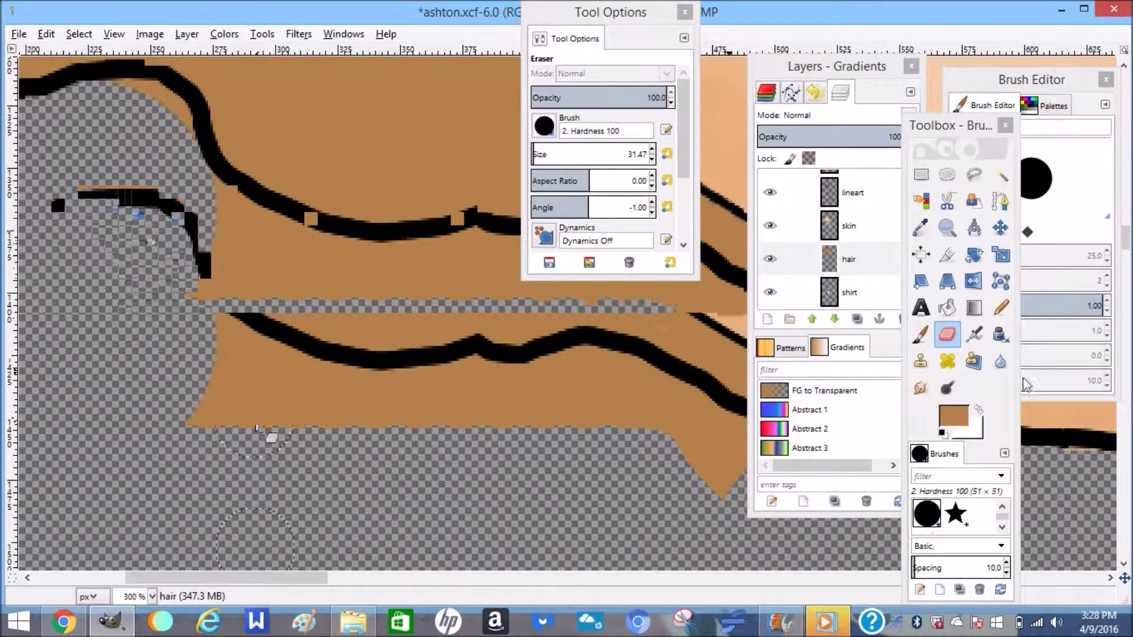
# Touch up the brown inside the lower hair outline with the Pencil and erase the excess below it on the bent arm's side
pyautogui.click(1000, 308)
pyautogui.moveTo(246, 212); pyautogui.dragTo(105, 168)
pyautogui.click(947, 334)
pyautogui.moveTo(265, 384)
pyautogui.mouseDown()
pyautogui.moveTo(215, 361)
pyautogui.moveTo(289, 380)
pyautogui.moveTo(227, 410)
pyautogui.mouseUp()
pyautogui.moveTo(251, 582); pyautogui.dragTo(327, 582)
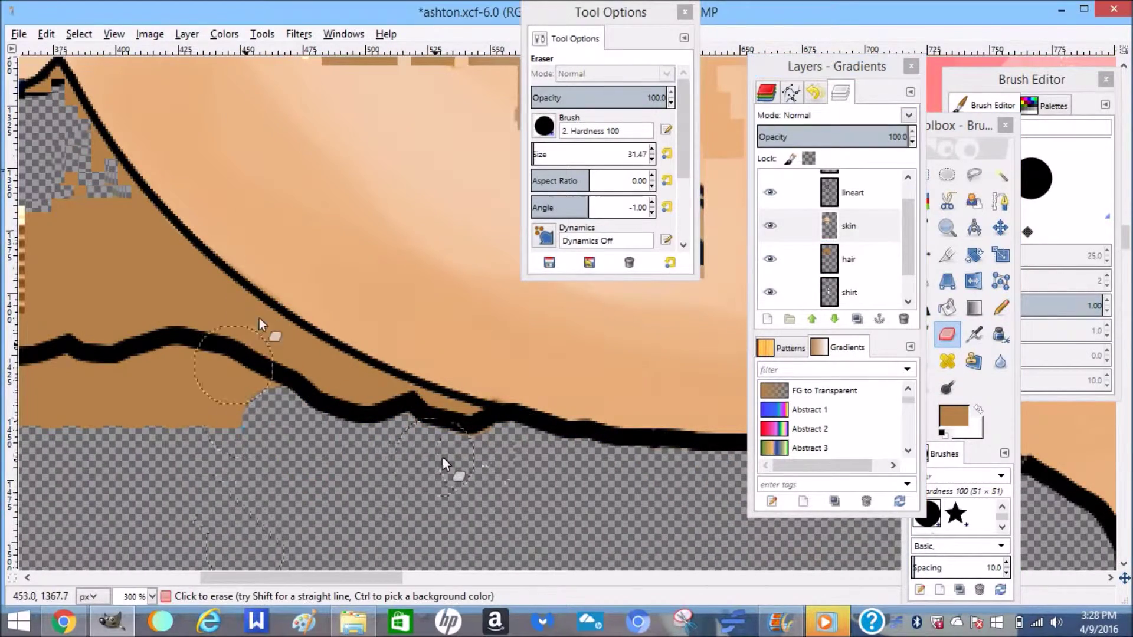
# On the hair layer, erase the remaining brown below the lower hair outline towards the jaw on the bent arm's side
pyautogui.click(848, 259)
pyautogui.click(920, 334)
pyautogui.moveTo(311, 579); pyautogui.dragTo(223, 579)
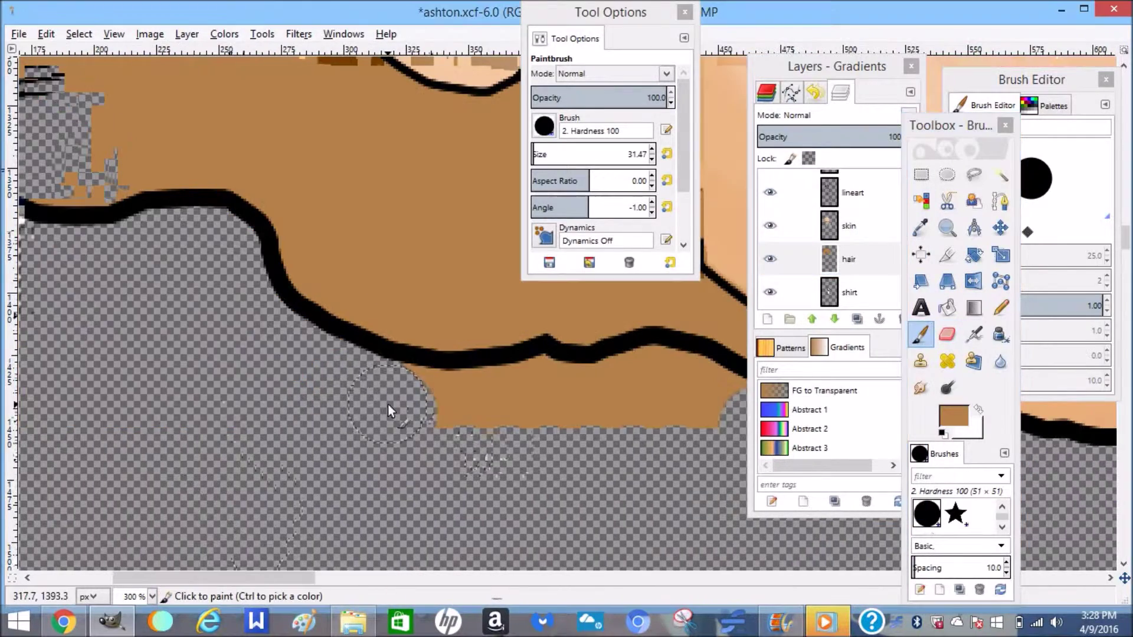
pyautogui.click(388, 408)
pyautogui.click(947, 335)
pyautogui.moveTo(309, 580); pyautogui.dragTo(337, 581)
pyautogui.moveTo(221, 395)
pyautogui.mouseDown()
pyautogui.moveTo(561, 390)
pyautogui.moveTo(493, 380)
pyautogui.mouseUp()
# Fill the unpainted gaps inside the outer hair outline on the bent arm's side with brown using the Pencil
pyautogui.press('z')
pyautogui.click(582, 121)
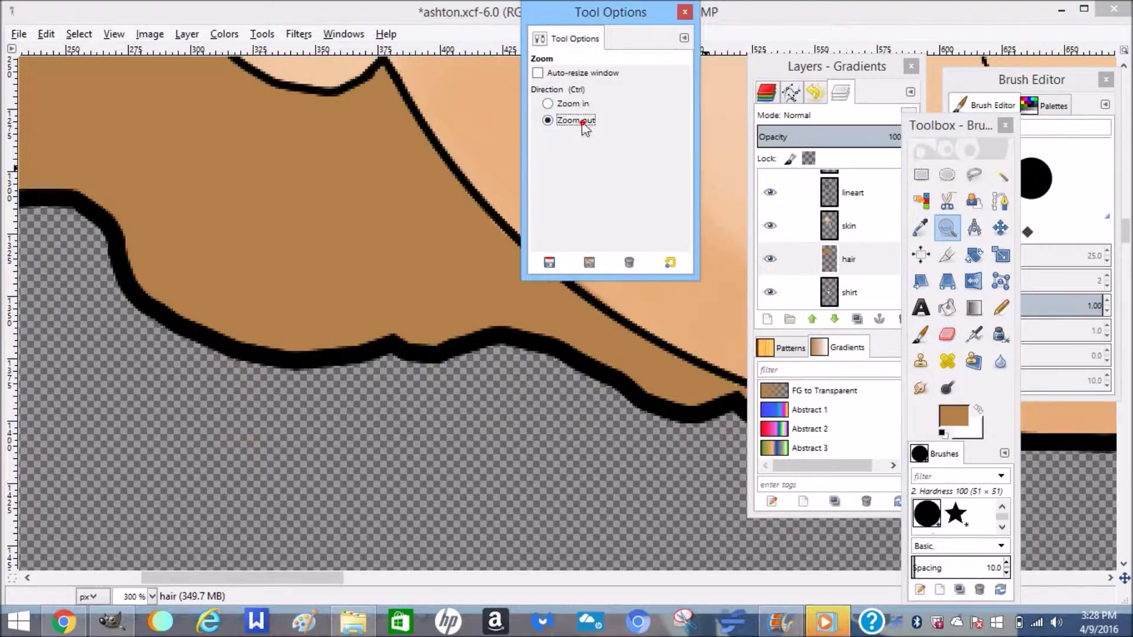
pyautogui.click(215, 319)
pyautogui.click(216, 318)
pyautogui.click(216, 318)
pyautogui.click(215, 318)
pyautogui.click(215, 319)
pyautogui.click(561, 105)
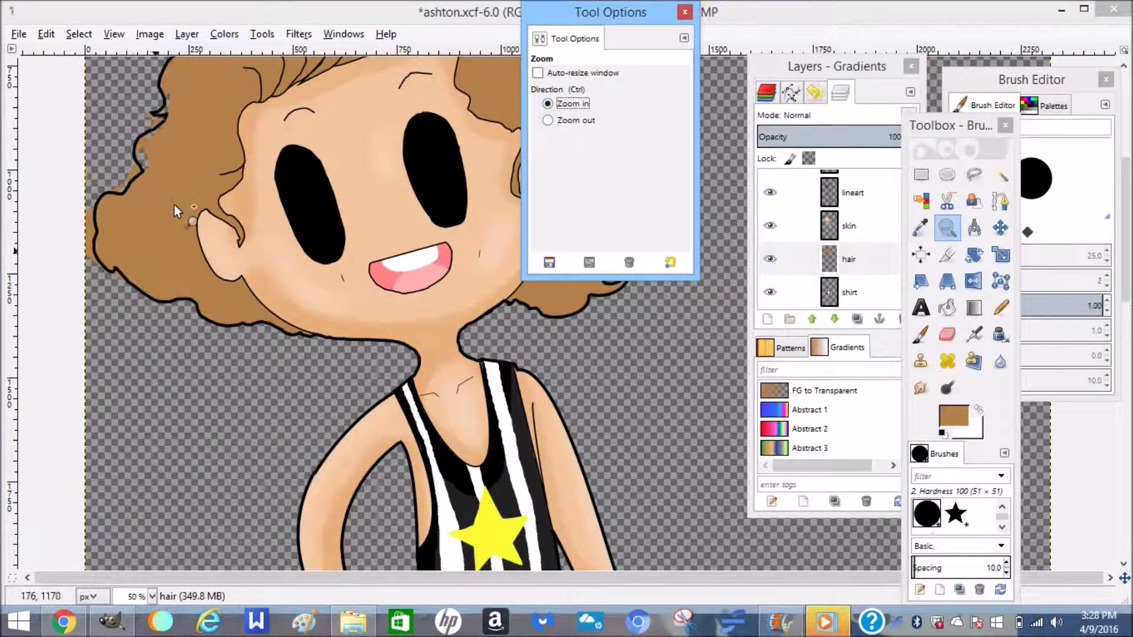
pyautogui.doubleClick(139, 147)
pyautogui.click(140, 147)
pyautogui.click(139, 146)
pyautogui.click(139, 147)
pyautogui.click(1001, 308)
pyautogui.moveTo(206, 207); pyautogui.dragTo(199, 277)
pyautogui.scroll(4, 207, 248)
pyautogui.moveTo(215, 354)
pyautogui.mouseDown()
pyautogui.moveTo(303, 313)
pyautogui.moveTo(339, 207)
pyautogui.mouseUp()
pyautogui.scroll(3, 306, 312)
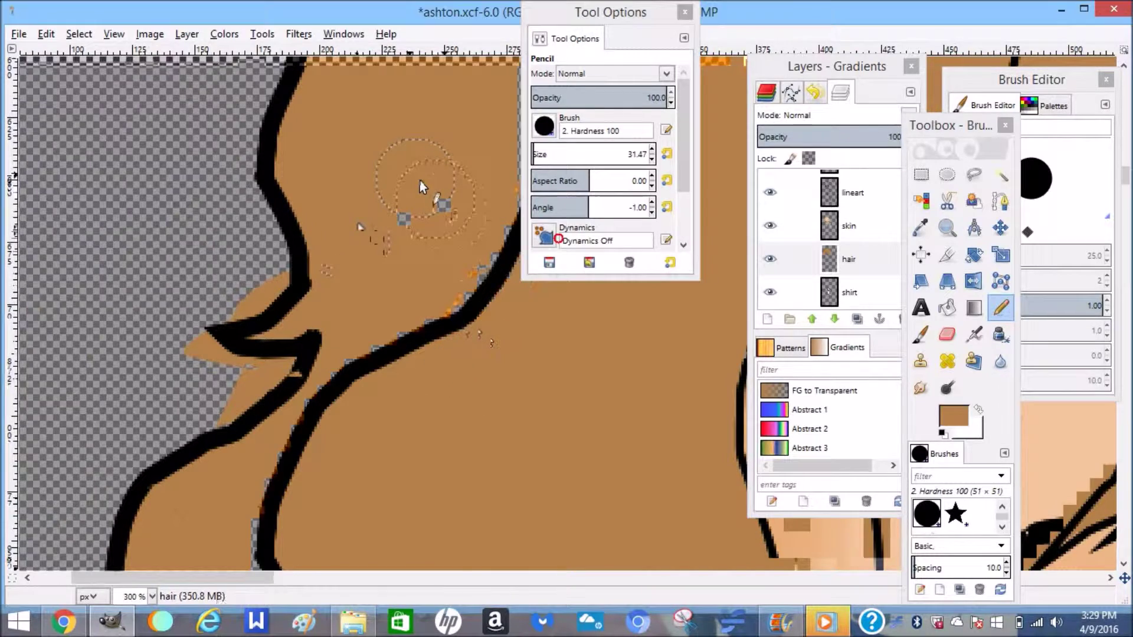
# Erase the brown outside the bulging outer hair outline on the bent arm's side and retouch its inner edge with the Pencil
pyautogui.hscroll(-5, 419, 181)
pyautogui.hotkey('shift', 'e')
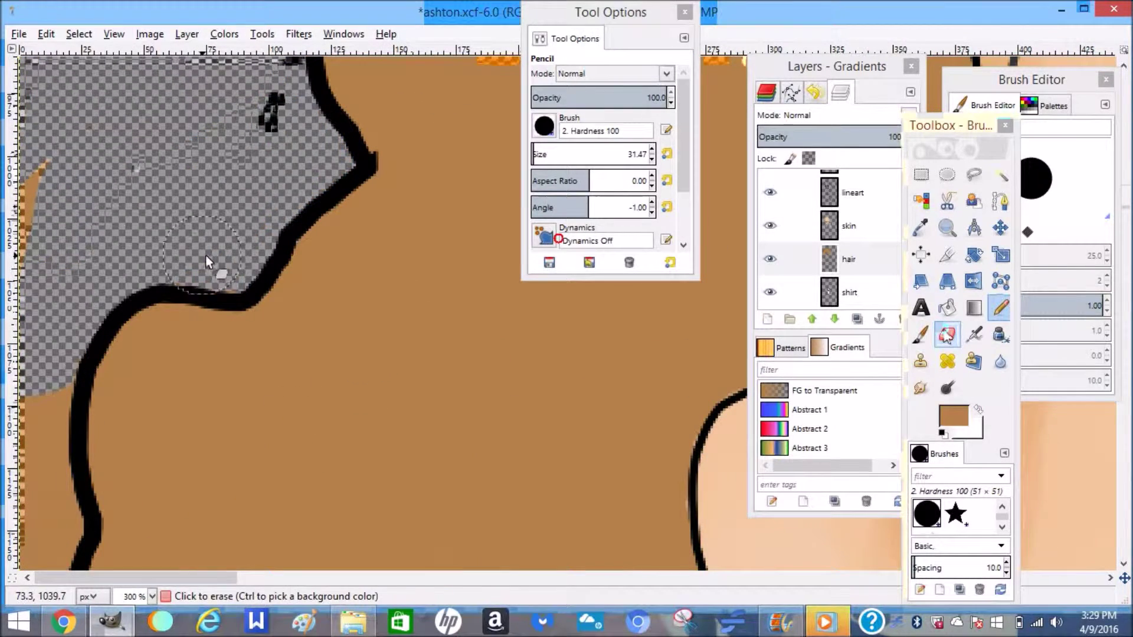
pyautogui.scroll(-5, 29, 354)
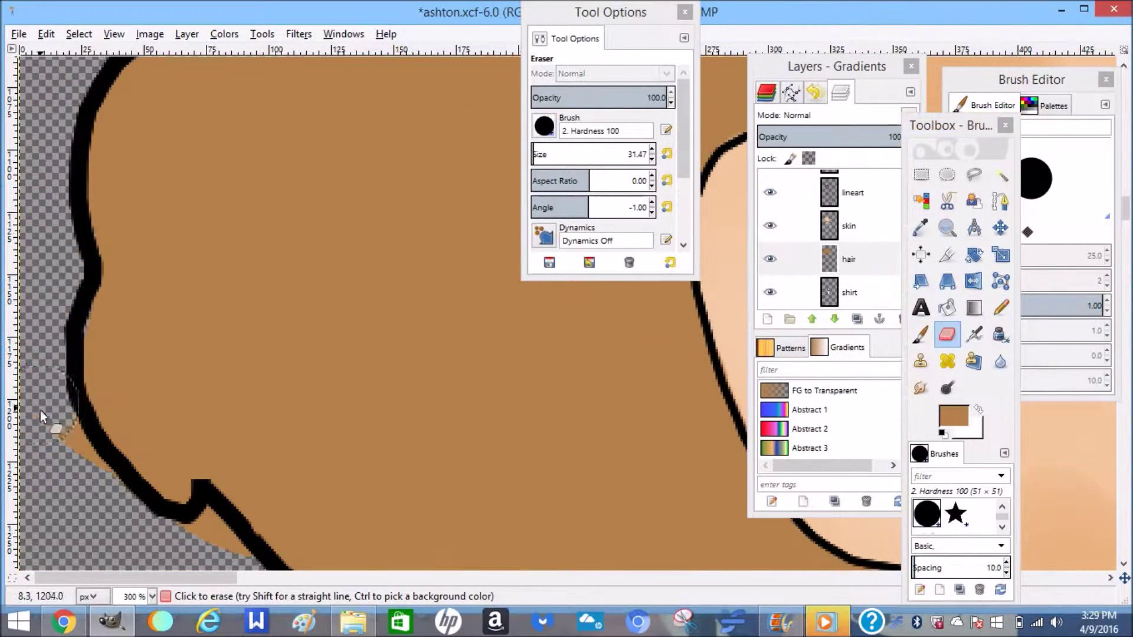
pyautogui.moveTo(40, 410); pyautogui.dragTo(82, 488)
pyautogui.scroll(-5, 223, 344)
pyautogui.moveTo(223, 343); pyautogui.dragTo(195, 316)
pyautogui.click(1001, 308)
pyautogui.scroll(5, 207, 309)
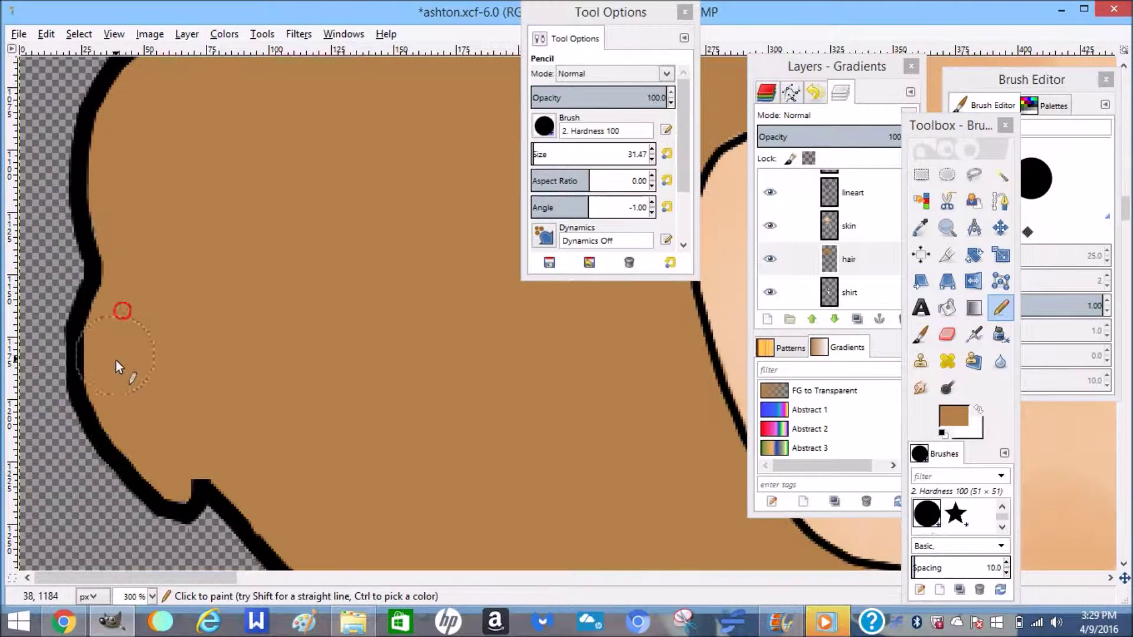
# Set the Eraser size to 10.92 and erase the brown around the pointed hair tip on the bent arm's side
pyautogui.scroll(4, 254, 490)
pyautogui.hscroll(1, 292, 525)
pyautogui.scroll(1, 261, 540)
pyautogui.click(939, 335)
pyautogui.click(541, 158)
pyautogui.moveTo(164, 232); pyautogui.dragTo(204, 240)
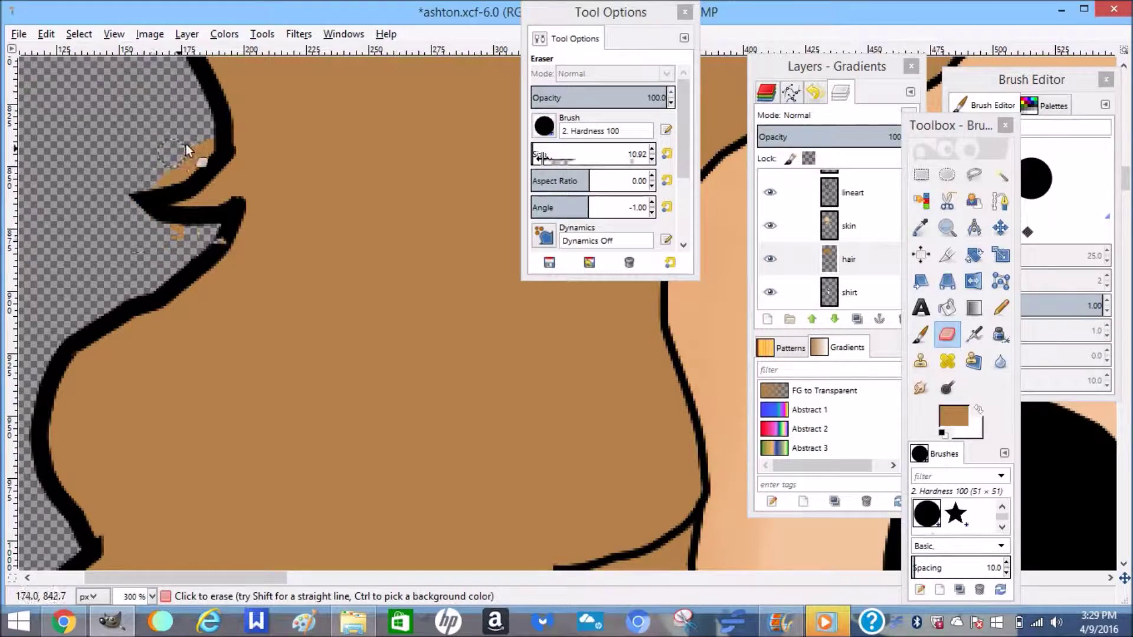
# Erase the thin brown excess outside the upper hair outline from the bent arm's side up to the crown
pyautogui.scroll(4, 184, 160)
pyautogui.moveTo(260, 577); pyautogui.dragTo(291, 577)
pyautogui.scroll(1, 374, 207)
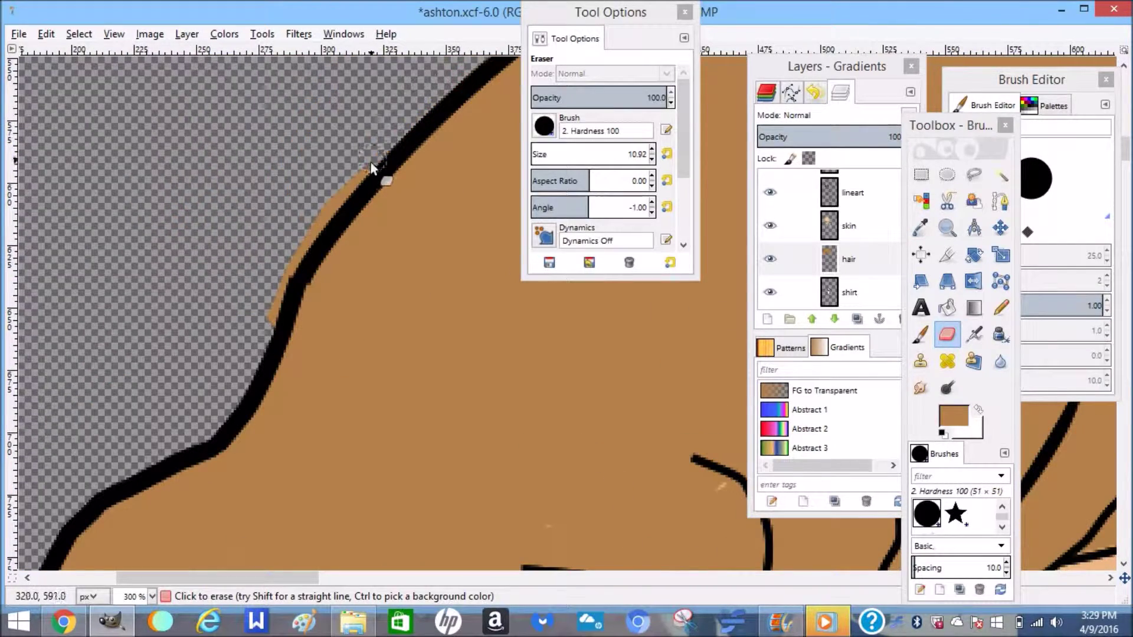
pyautogui.moveTo(193, 577); pyautogui.dragTo(294, 577)
pyautogui.scroll(6, 248, 330)
pyautogui.moveTo(240, 297); pyautogui.dragTo(233, 308)
pyautogui.moveTo(341, 581); pyautogui.dragTo(265, 580)
pyautogui.moveTo(564, 321); pyautogui.dragTo(378, 414)
pyautogui.moveTo(217, 580); pyautogui.dragTo(335, 581)
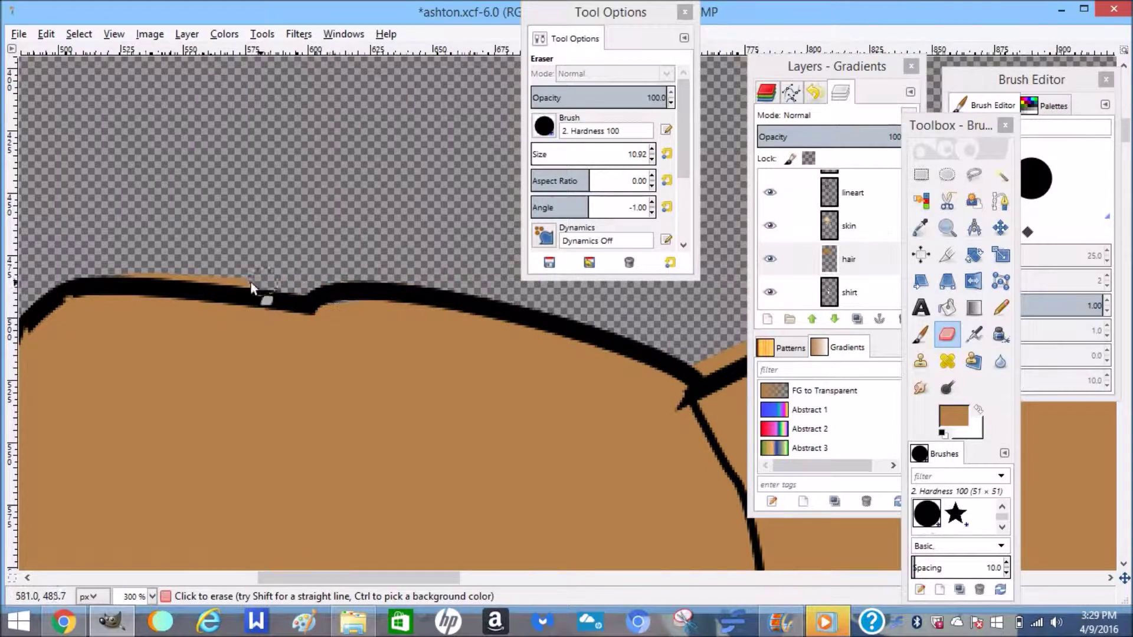
# Erase the excess brown above the hair outline from the parting down towards the straight arm's side
pyautogui.press('n')
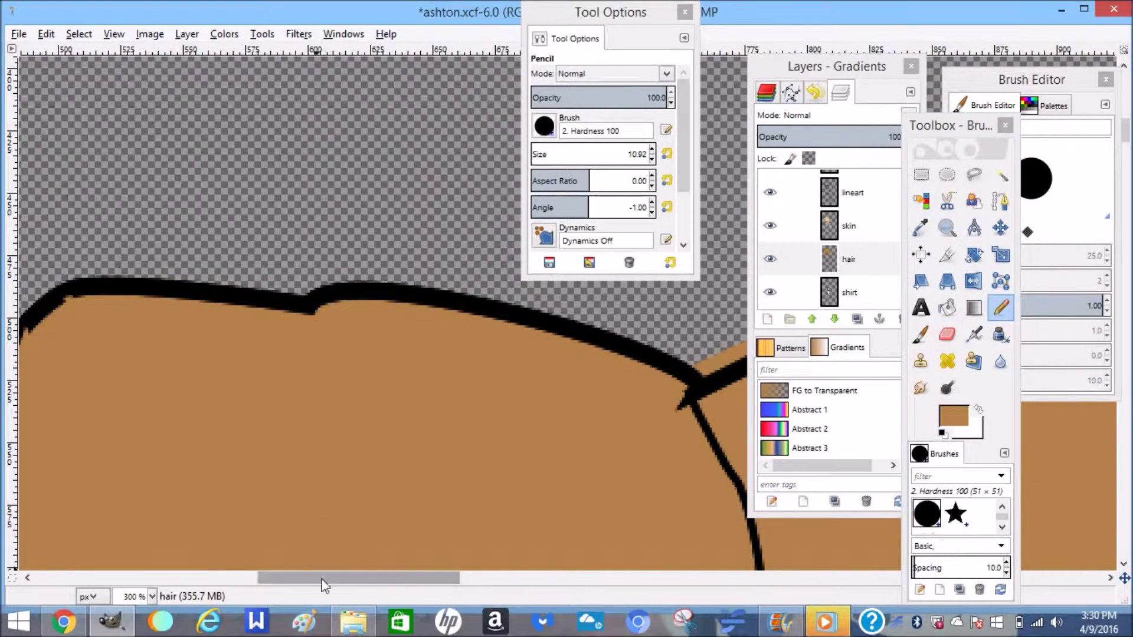
pyautogui.hscroll(5, 317, 560)
pyautogui.click(947, 334)
pyautogui.moveTo(617, 13); pyautogui.dragTo(826, 56)
pyautogui.moveTo(489, 343)
pyautogui.mouseDown()
pyautogui.moveTo(342, 301)
pyautogui.moveTo(166, 336)
pyautogui.moveTo(100, 365)
pyautogui.mouseUp()
pyautogui.hscroll(2, 134, 422)
pyautogui.scroll(-1, 576, 441)
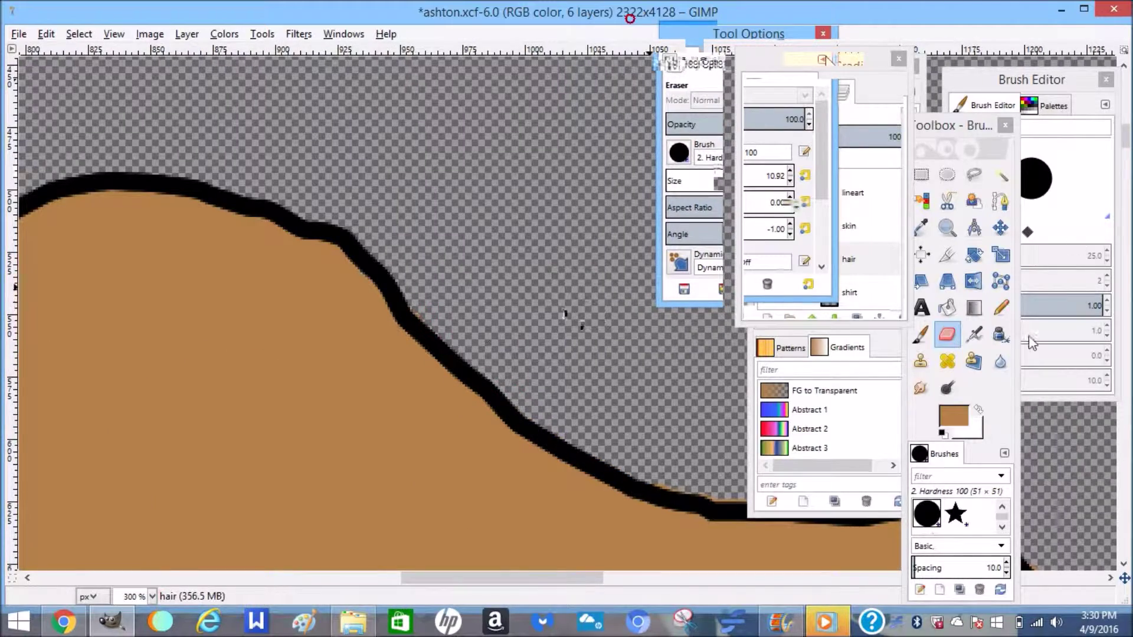
pyautogui.hscroll(5, 409, 331)
pyautogui.scroll(-2, 409, 332)
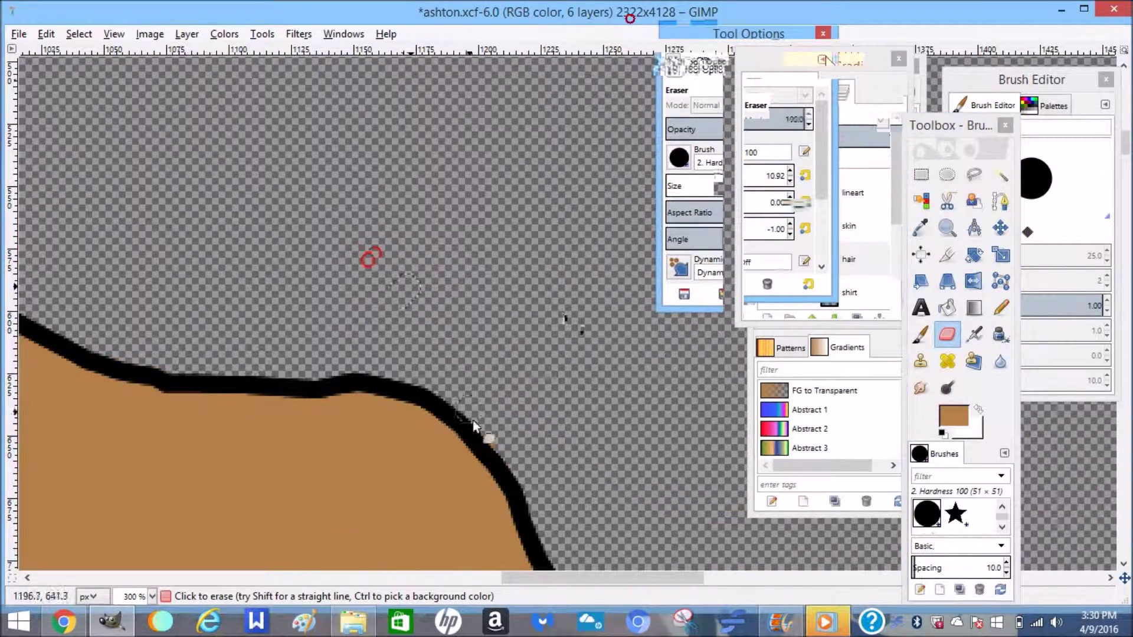
# Trim the brown along the rounded outer hair bulge on the straight arm's side and fill its inner edge with the Pencil
pyautogui.scroll(-5, 548, 325)
pyautogui.hscroll(4, 469, 569)
pyautogui.scroll(-3, 480, 354)
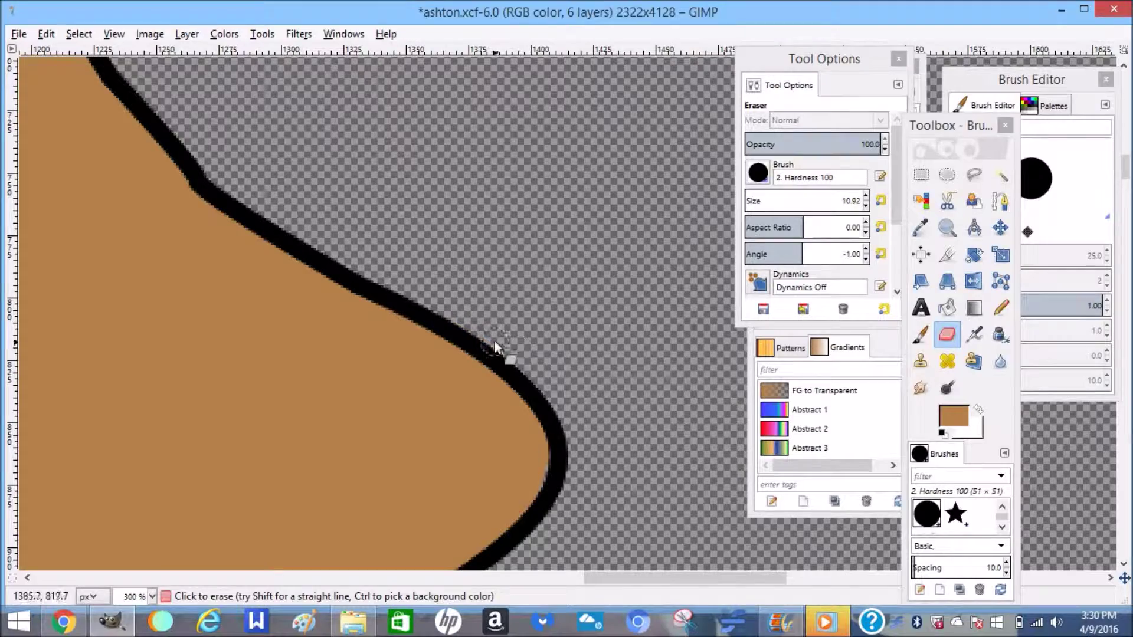
pyautogui.click(1000, 308)
pyautogui.moveTo(536, 473); pyautogui.dragTo(527, 498)
pyautogui.click(947, 336)
pyautogui.moveTo(697, 577); pyautogui.dragTo(648, 576)
pyautogui.scroll(-4, 618, 211)
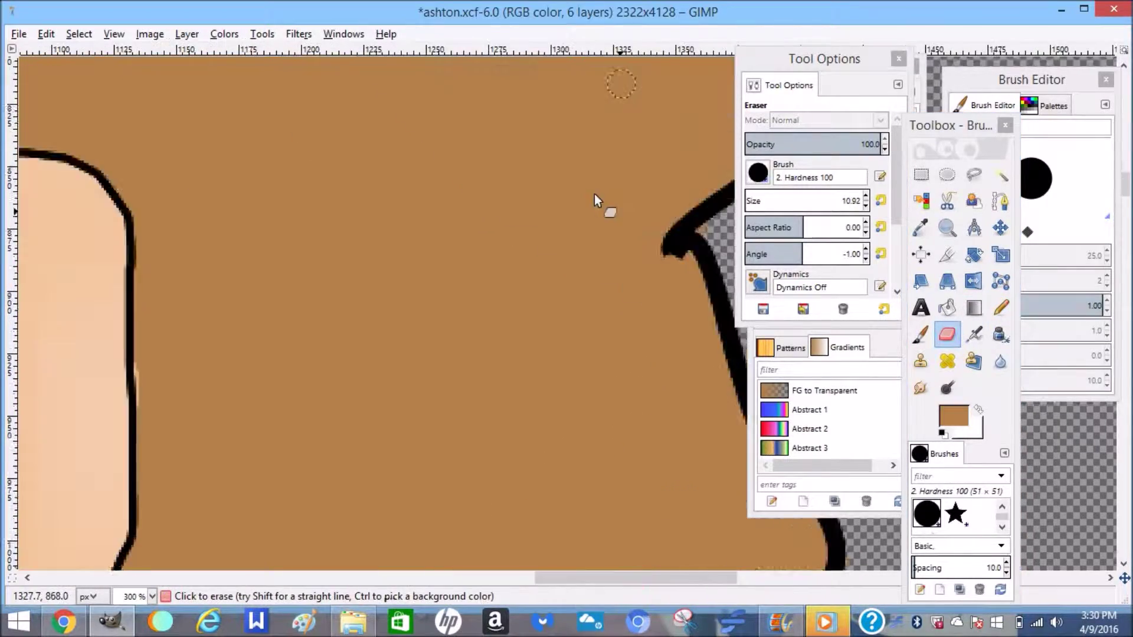
pyautogui.scroll(-2, 594, 201)
pyautogui.moveTo(545, 578); pyautogui.dragTo(624, 575)
pyautogui.scroll(1, 334, 275)
pyautogui.scroll(-5, 562, 147)
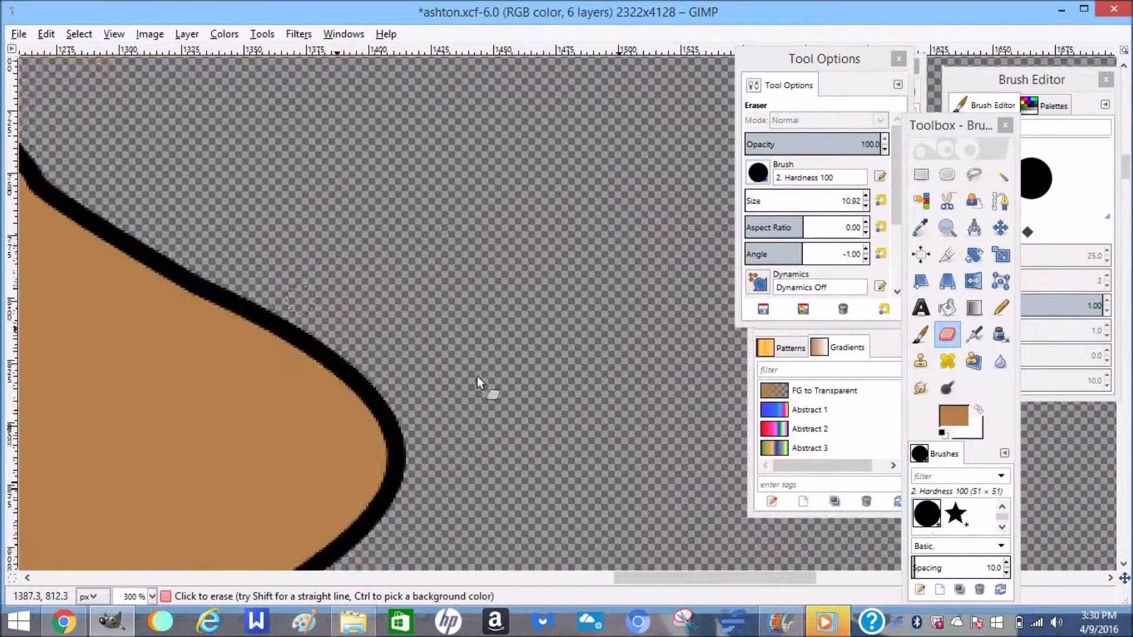
# Clean up the brown along the scalloped hair outline and the small curl on the straight arm's side with Pencil and Eraser
pyautogui.press('n')
pyautogui.hotkey('shift', 'e')
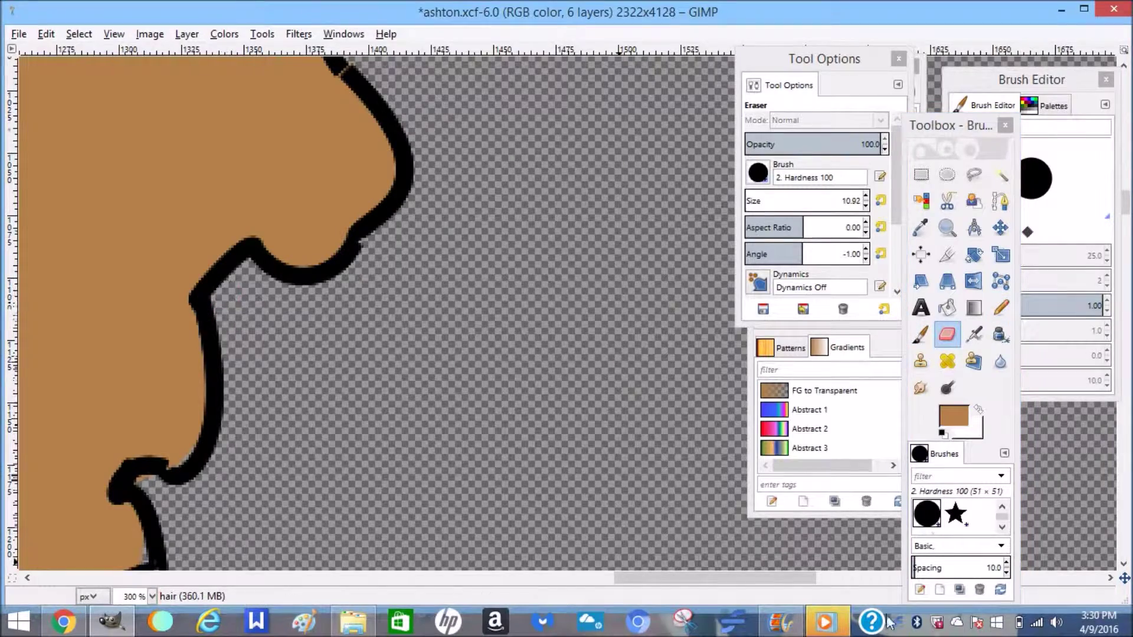
pyautogui.hscroll(-2, 698, 366)
pyautogui.scroll(-3, 246, 354)
pyautogui.press('n')
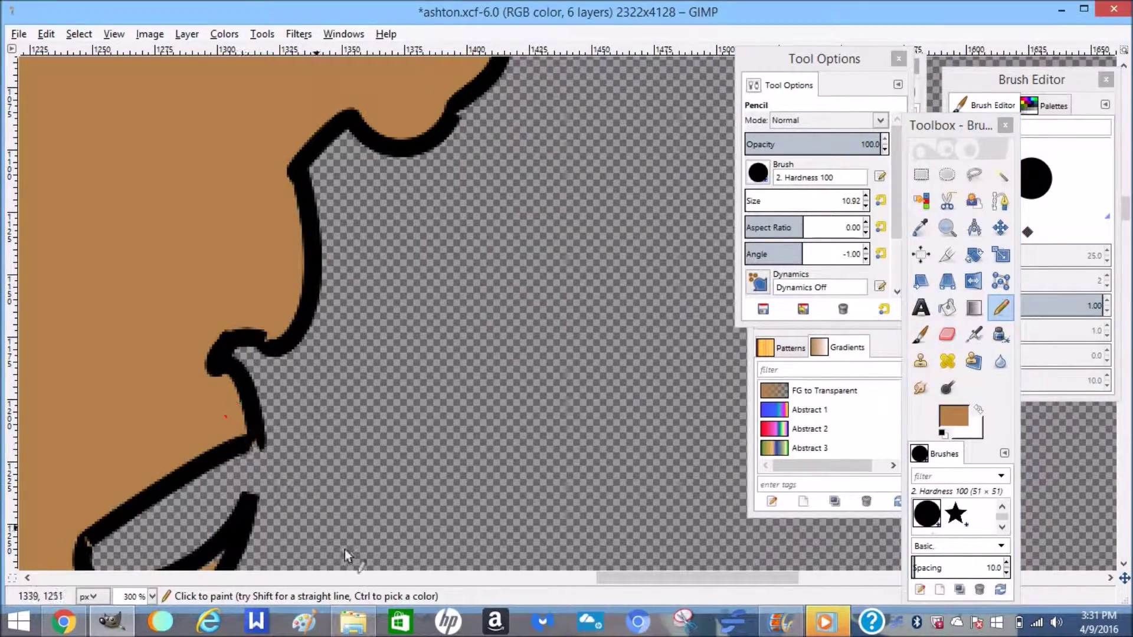
pyautogui.hotkey('shift', 'e')
pyautogui.scroll(-5, 354, 413)
pyautogui.hscroll(-2, 413, 354)
pyautogui.press('n')
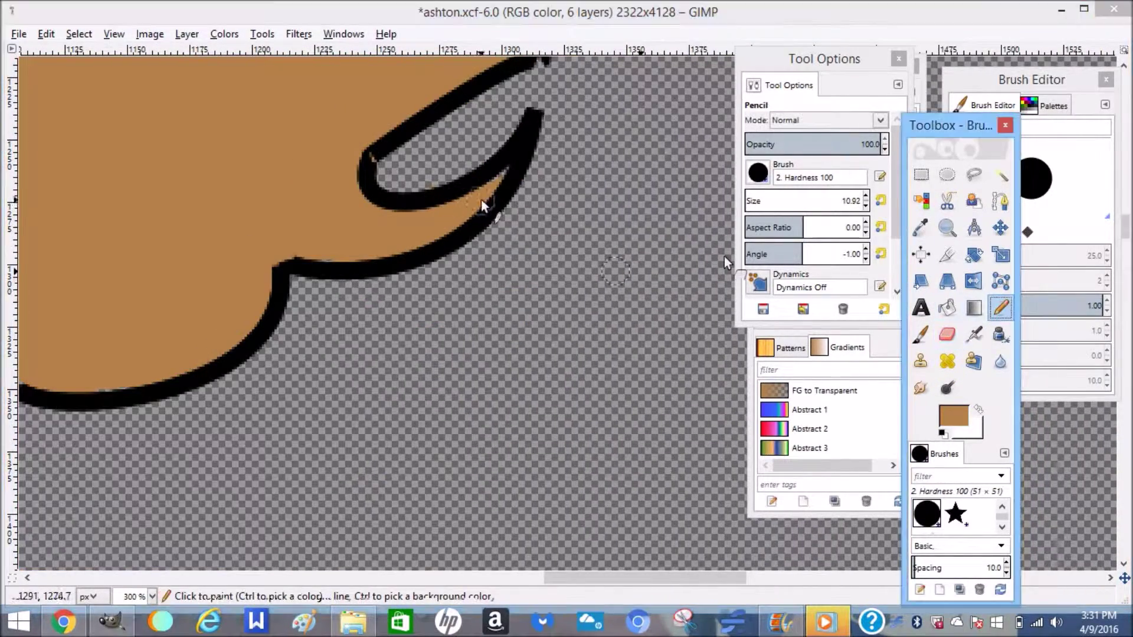
pyautogui.hotkey('shift', 'e')
pyautogui.moveTo(634, 578); pyautogui.dragTo(507, 569)
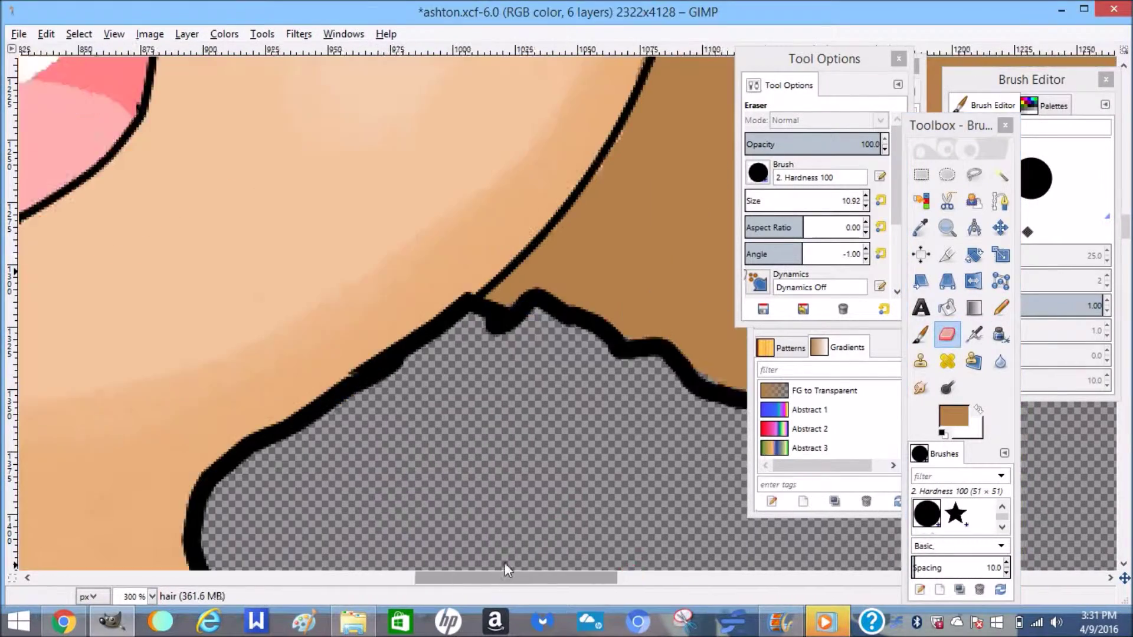
# Tidy the brown along the lower hair outline on the straight arm's side and retouch the jaw edge on the skin layer
pyautogui.hscroll(3, 506, 569)
pyautogui.press('n')
pyautogui.click(947, 334)
pyautogui.moveTo(309, 366); pyautogui.dragTo(334, 377)
pyautogui.click(1000, 308)
pyautogui.click(209, 298)
pyautogui.moveTo(805, 60); pyautogui.dragTo(829, 324)
pyautogui.click(848, 226)
pyautogui.moveTo(276, 147); pyautogui.dragTo(271, 175)
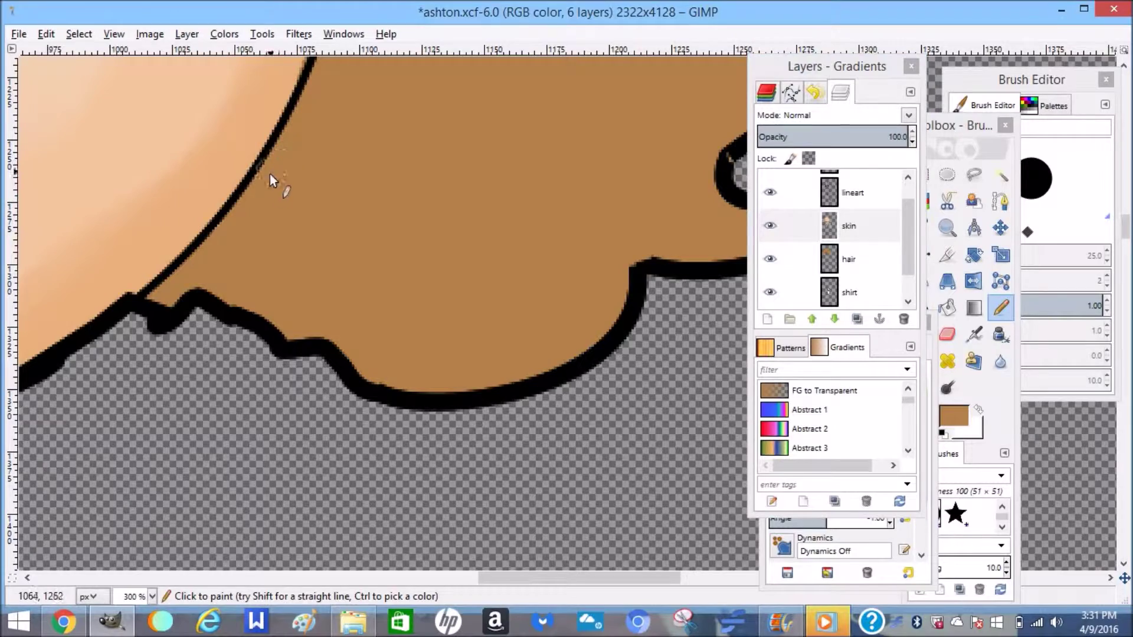
# Select the brown hair area on the hair layer with the Fuzzy Select tool
pyautogui.click(848, 259)
pyautogui.click(949, 227)
pyautogui.click(821, 434)
pyautogui.click(549, 427)
pyautogui.click(549, 427)
pyautogui.click(549, 428)
pyautogui.click(546, 425)
pyautogui.click(541, 422)
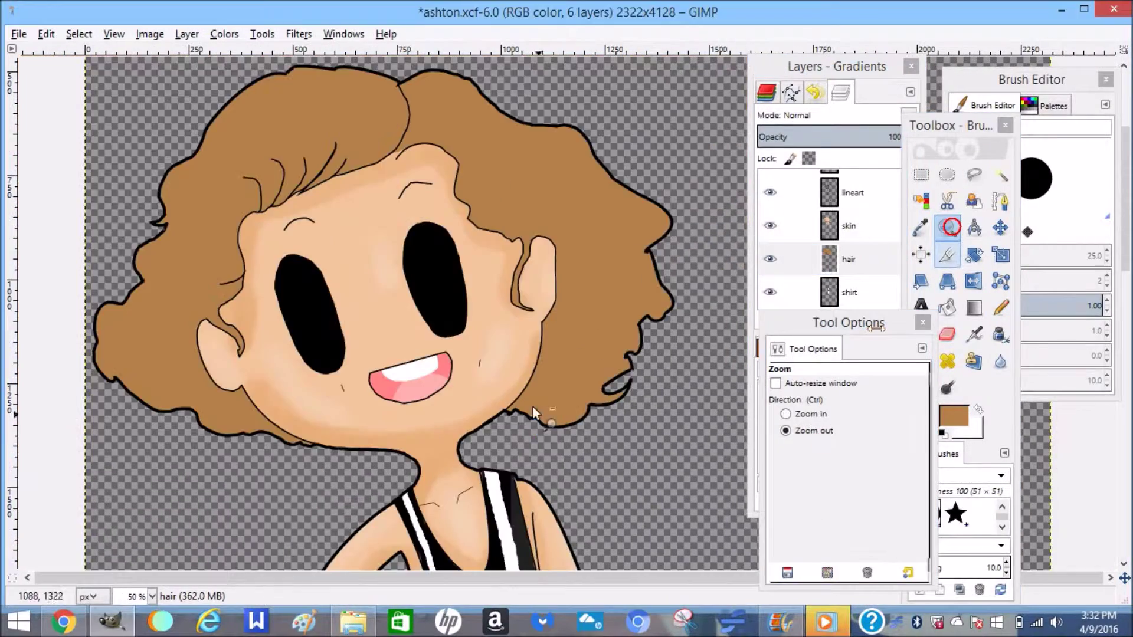
pyautogui.moveTo(955, 126); pyautogui.dragTo(937, 94)
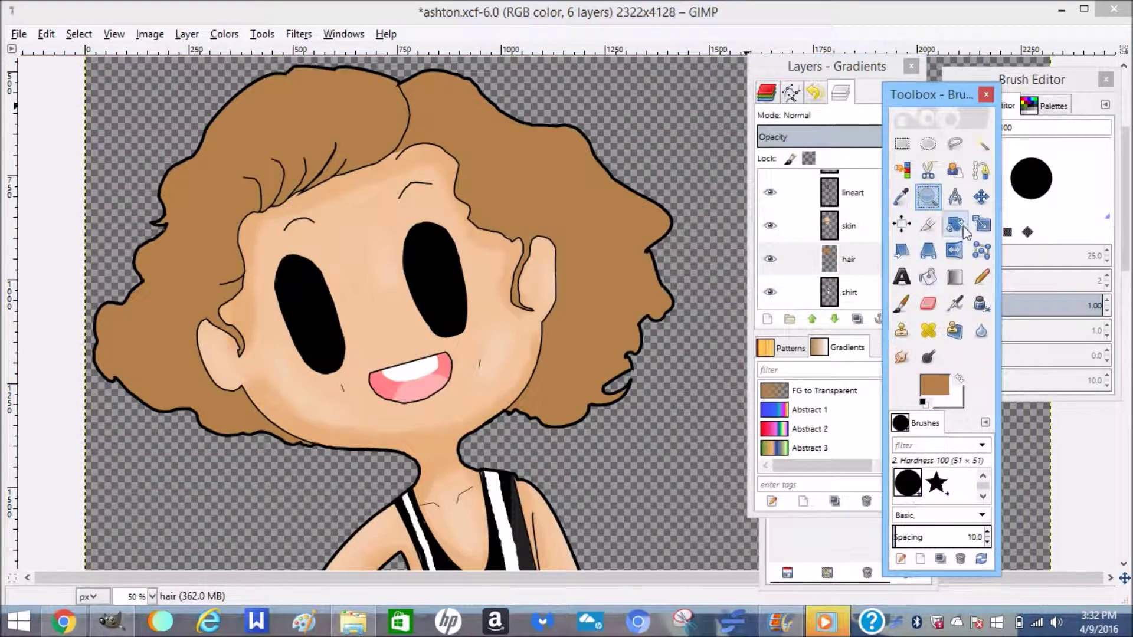
pyautogui.click(981, 144)
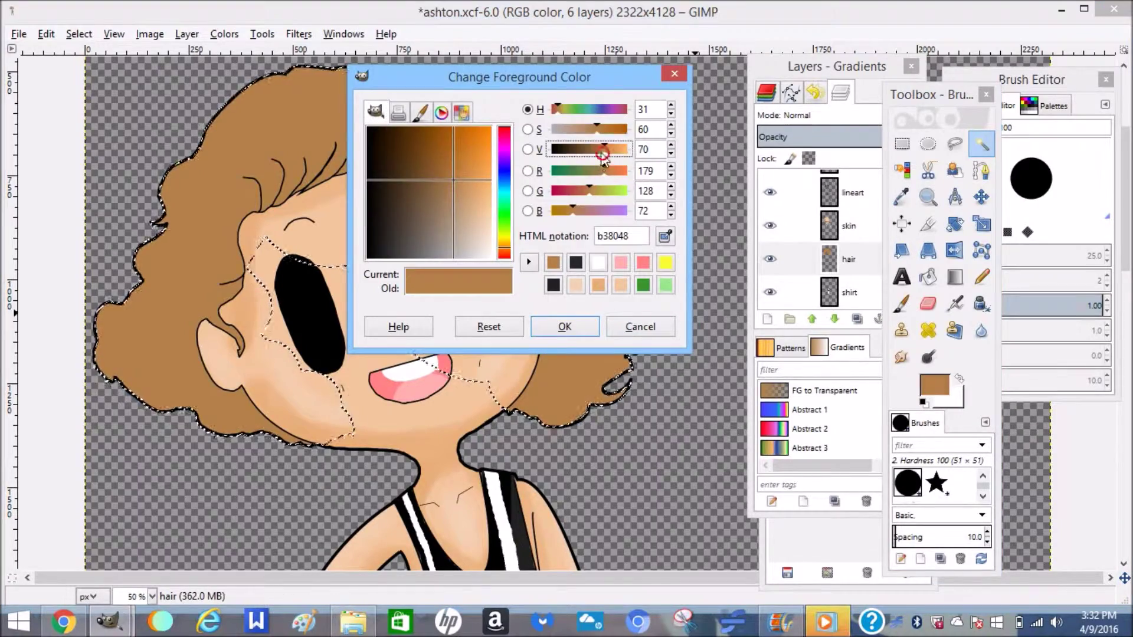
# Airbrush wavy strands throughout the selected hair in a slightly darker brown at size 17.92
pyautogui.click(561, 326)
pyautogui.click(955, 303)
pyautogui.click(754, 531)
pyautogui.click(802, 568)
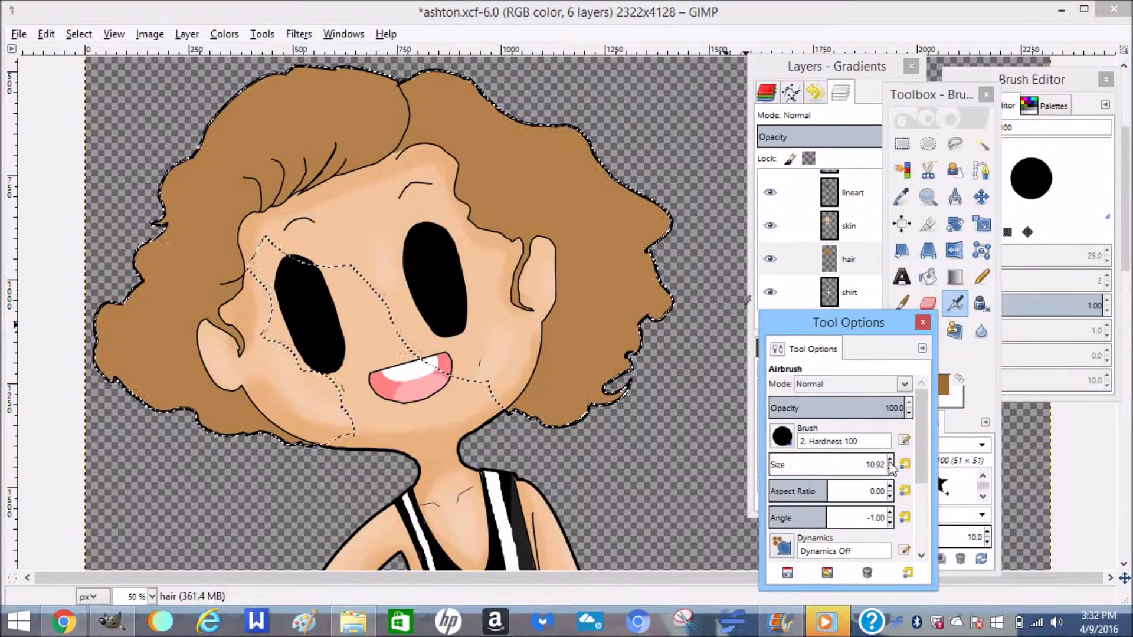
pyautogui.click(405, 144)
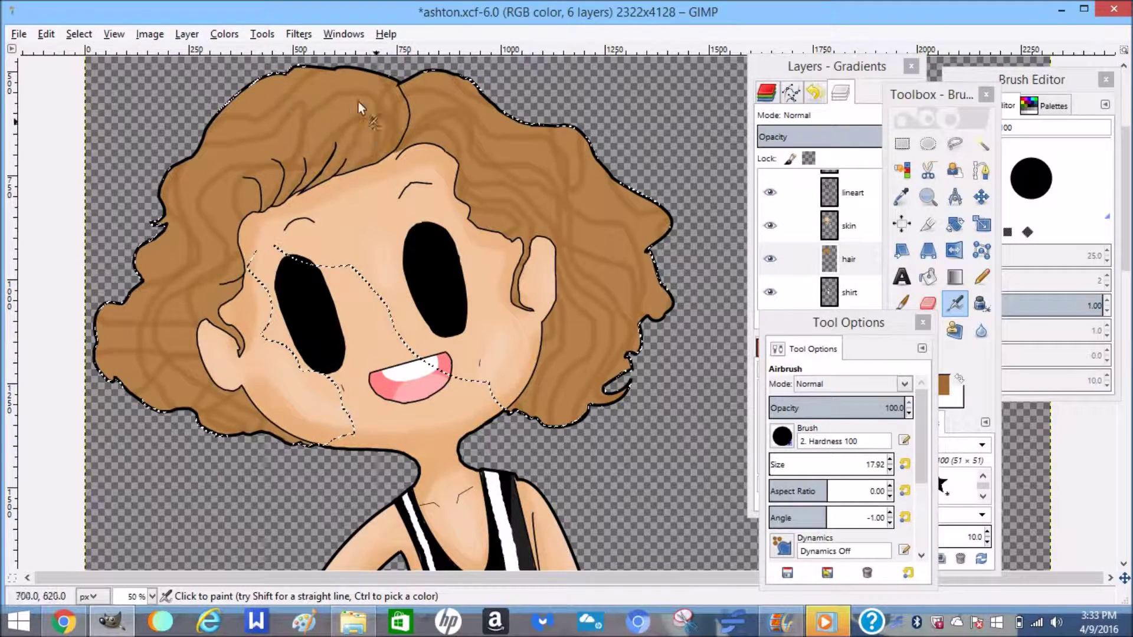
pyautogui.moveTo(401, 152); pyautogui.dragTo(467, 161)
# Darken the foreground brown further and airbrush more wavy strands over both sides of the hair
pyautogui.click(943, 385)
pyautogui.moveTo(598, 145); pyautogui.dragTo(586, 145)
pyautogui.click(567, 326)
pyautogui.moveTo(456, 147); pyautogui.dragTo(582, 412)
pyautogui.moveTo(402, 118); pyautogui.dragTo(616, 242)
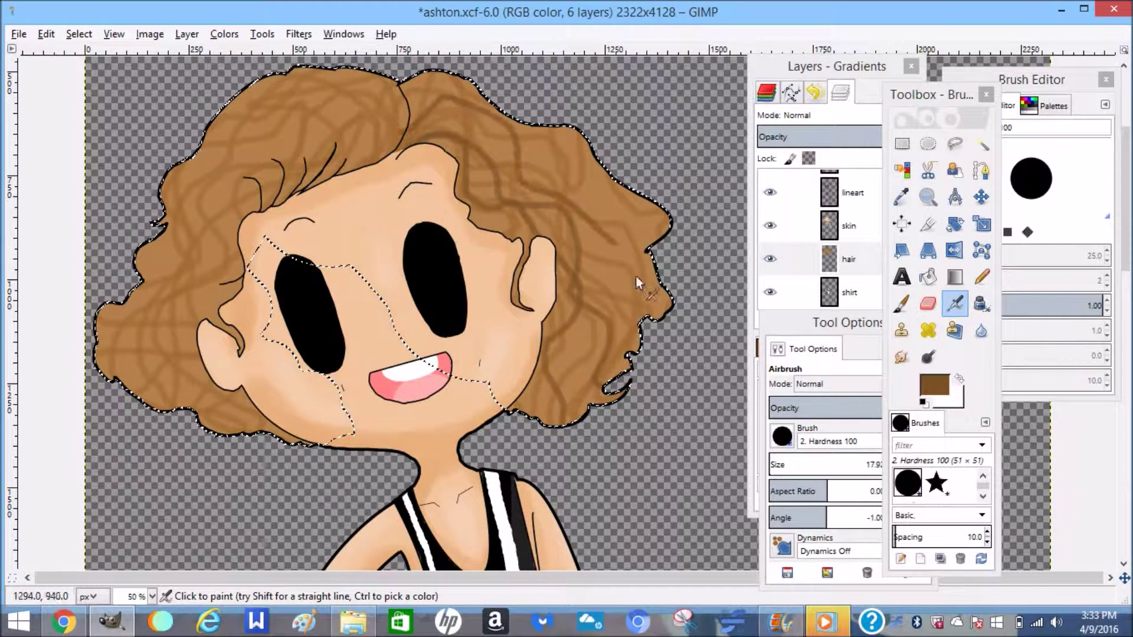
pyautogui.moveTo(410, 73); pyautogui.dragTo(627, 213)
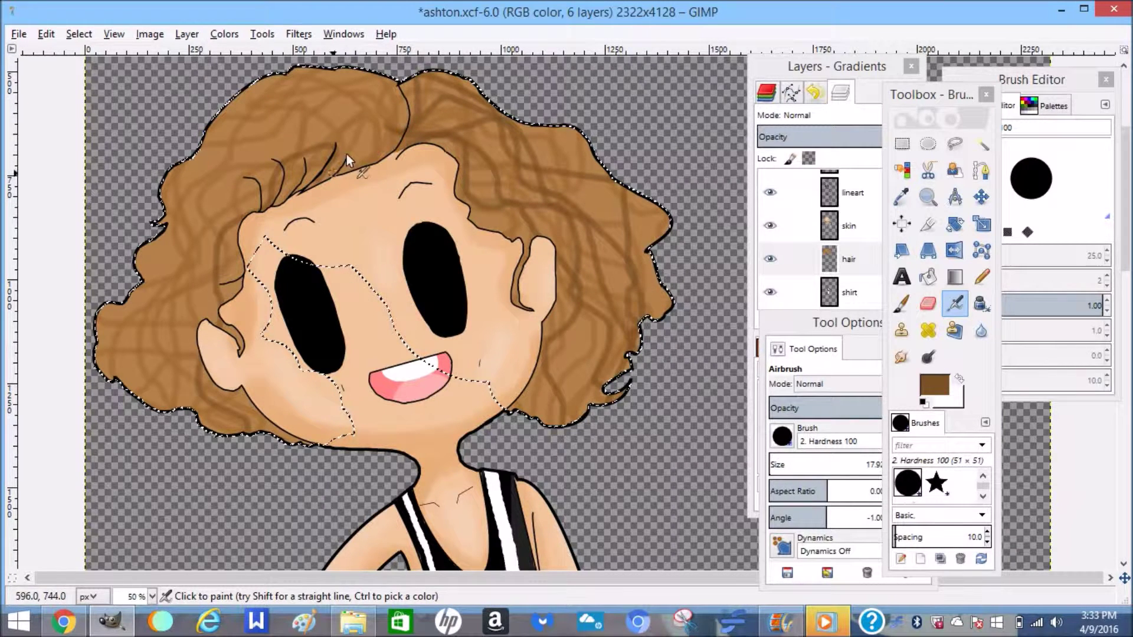
pyautogui.moveTo(368, 88); pyautogui.dragTo(259, 436)
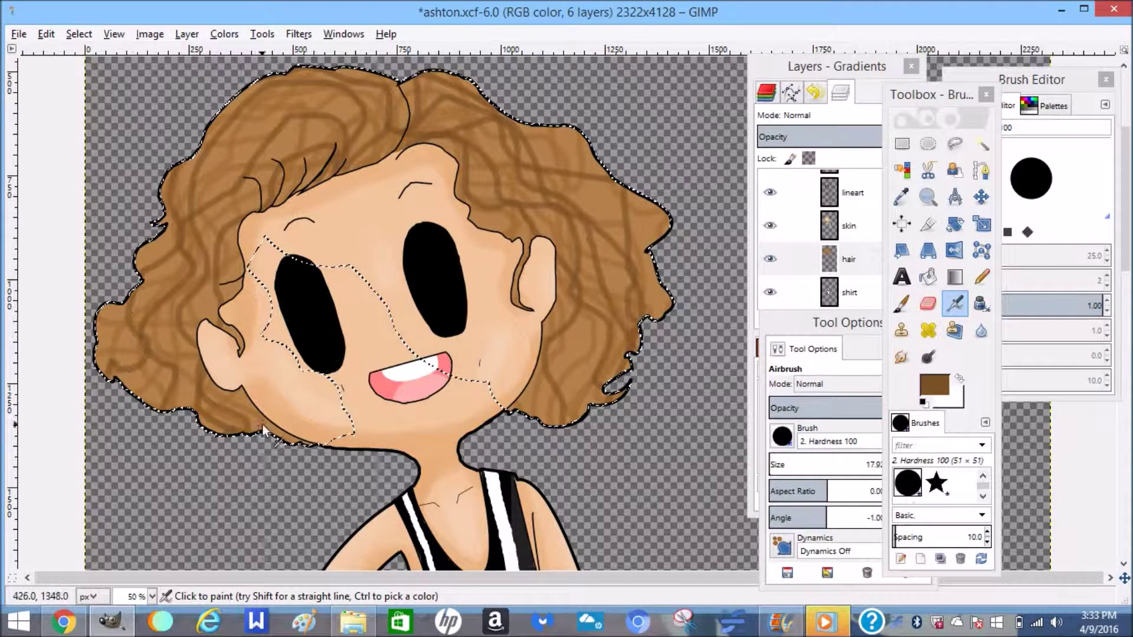
# Change the foreground to a lighter orange-brown and airbrush additional strands across the hair
pyautogui.click(934, 384)
pyautogui.click(451, 172)
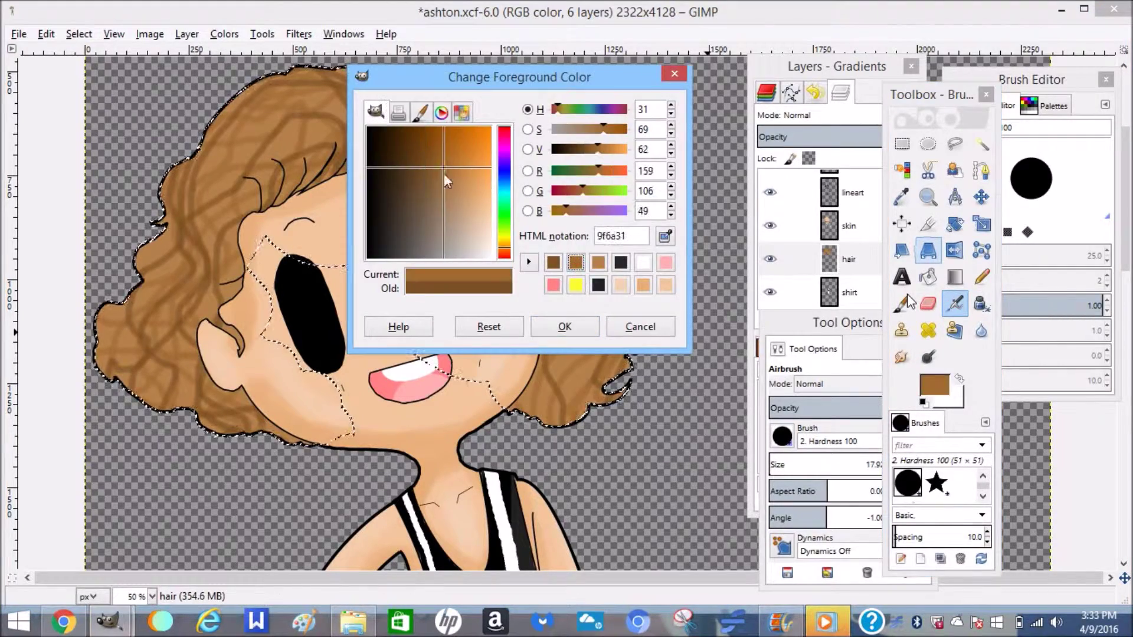
pyautogui.click(561, 315)
pyautogui.moveTo(457, 158); pyautogui.dragTo(620, 446)
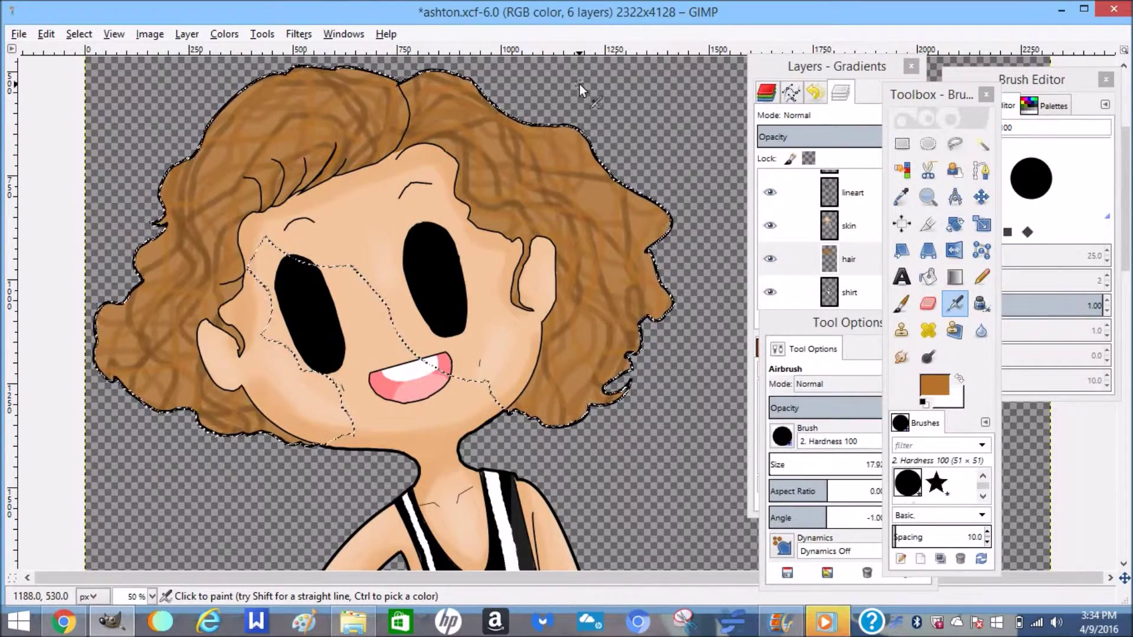
# Burn the outer edges of the hair and the area at the parting using Dodge / Burn with the Shadows range
pyautogui.click(928, 357)
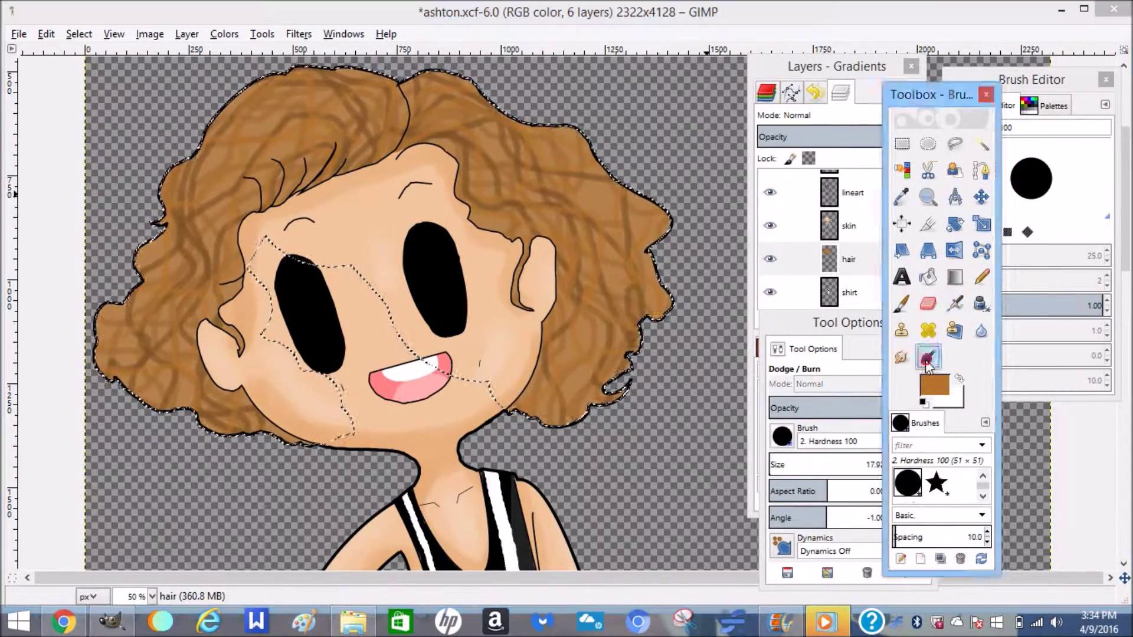
pyautogui.click(782, 463)
pyautogui.moveTo(873, 322); pyautogui.dragTo(850, 177)
pyautogui.moveTo(897, 289); pyautogui.dragTo(897, 378)
pyautogui.click(786, 350)
pyautogui.click(771, 320)
pyautogui.moveTo(554, 313)
pyautogui.mouseDown()
pyautogui.moveTo(555, 402)
pyautogui.moveTo(505, 101)
pyautogui.moveTo(184, 170)
pyautogui.moveTo(260, 455)
pyautogui.mouseUp()
pyautogui.moveTo(407, 162); pyautogui.dragTo(414, 85)
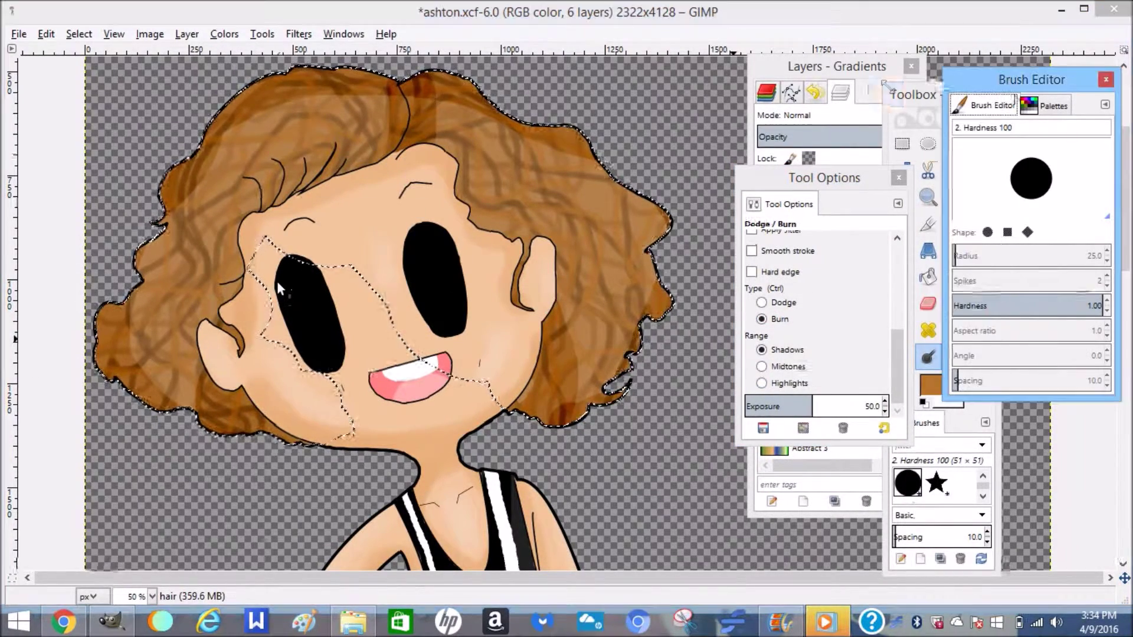
# Blur the strands and shading across both sides of the hair with Blur / Sharpen at rate 80.9
pyautogui.click(981, 331)
pyautogui.moveTo(130, 322); pyautogui.dragTo(649, 325)
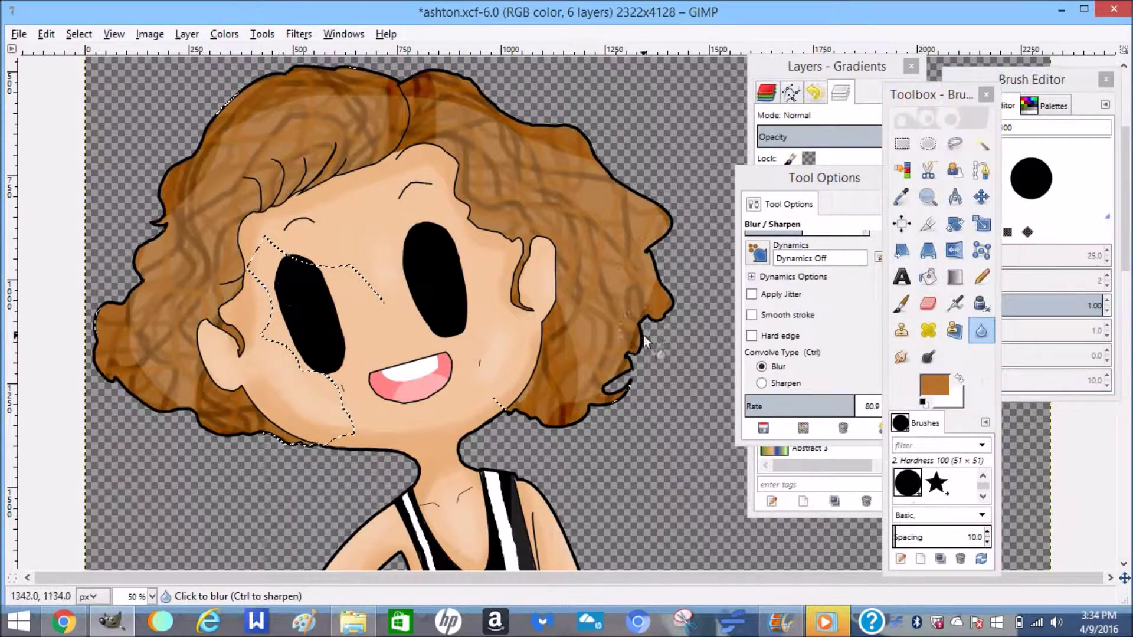
pyautogui.click(936, 387)
pyautogui.click(717, 78)
# Dodge a band of highlight across the upper hair from one side to the other with Dodge / Burn
pyautogui.click(928, 356)
pyautogui.moveTo(778, 177); pyautogui.dragTo(752, 142)
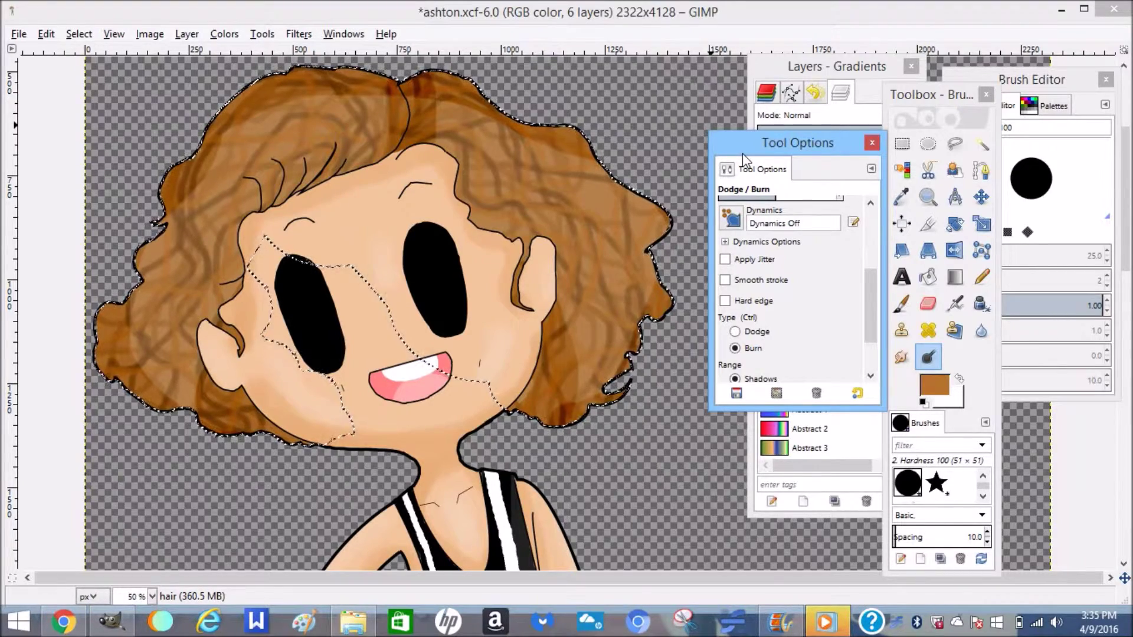
pyautogui.scroll(-2, 867, 317)
pyautogui.click(735, 331)
pyautogui.click(735, 267)
pyautogui.moveTo(145, 170)
pyautogui.mouseDown()
pyautogui.moveTo(344, 196)
pyautogui.moveTo(581, 147)
pyautogui.mouseUp()
pyautogui.hotkey('ctrl', 'x')
pyautogui.hotkey('ctrl', 'z')
pyautogui.hotkey('ctrl', 'z')
# Blur the hair highlights and outer strands at rate 80.9, and clear the hair selection
pyautogui.click(981, 331)
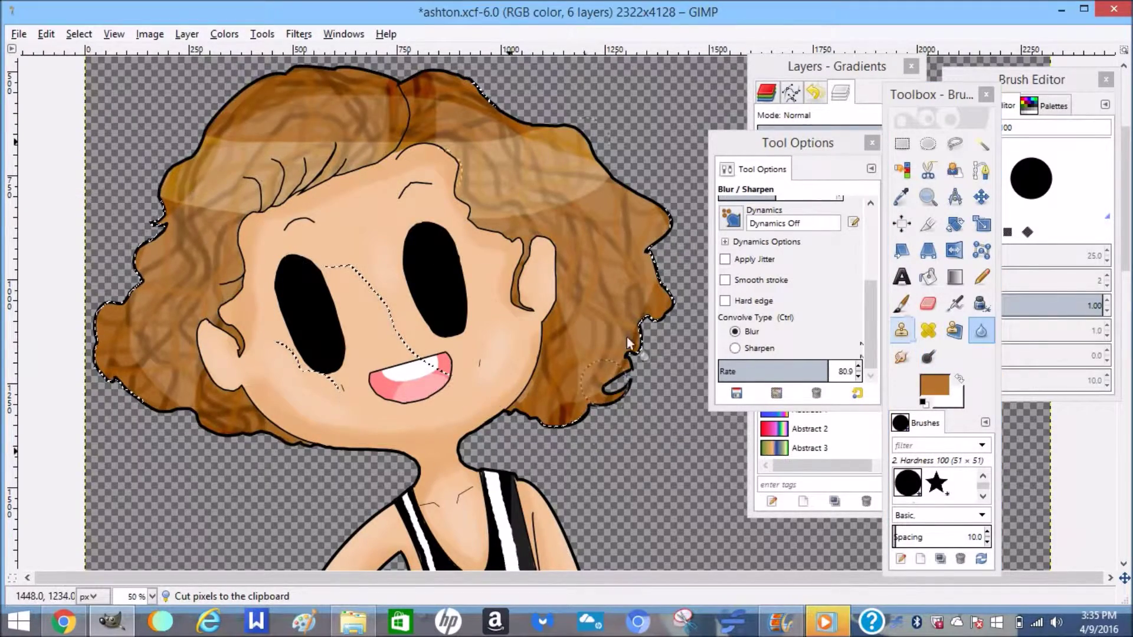
pyautogui.rightClick(560, 350)
pyautogui.click(672, 295)
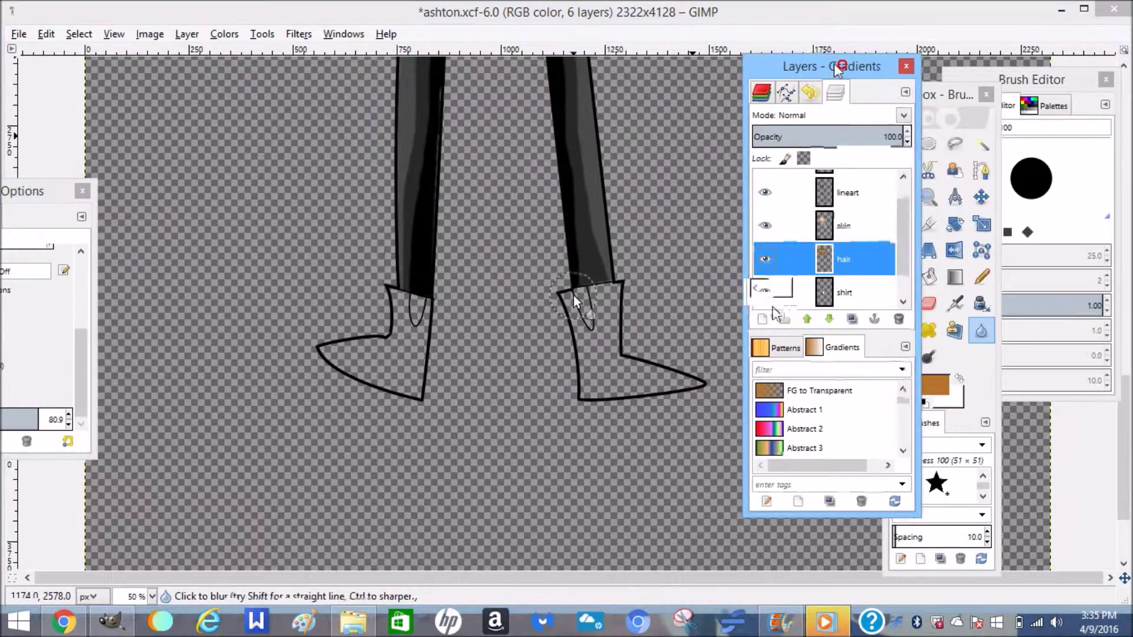
# Add a new layer named "shoes" and set the foreground colour to a dull dark brown
pyautogui.hotkey('shift', 'ctrl', 'n')
pyautogui.write('shoes')
pyautogui.click(777, 452)
pyautogui.click(931, 386)
pyautogui.click(418, 203)
pyautogui.click(576, 326)
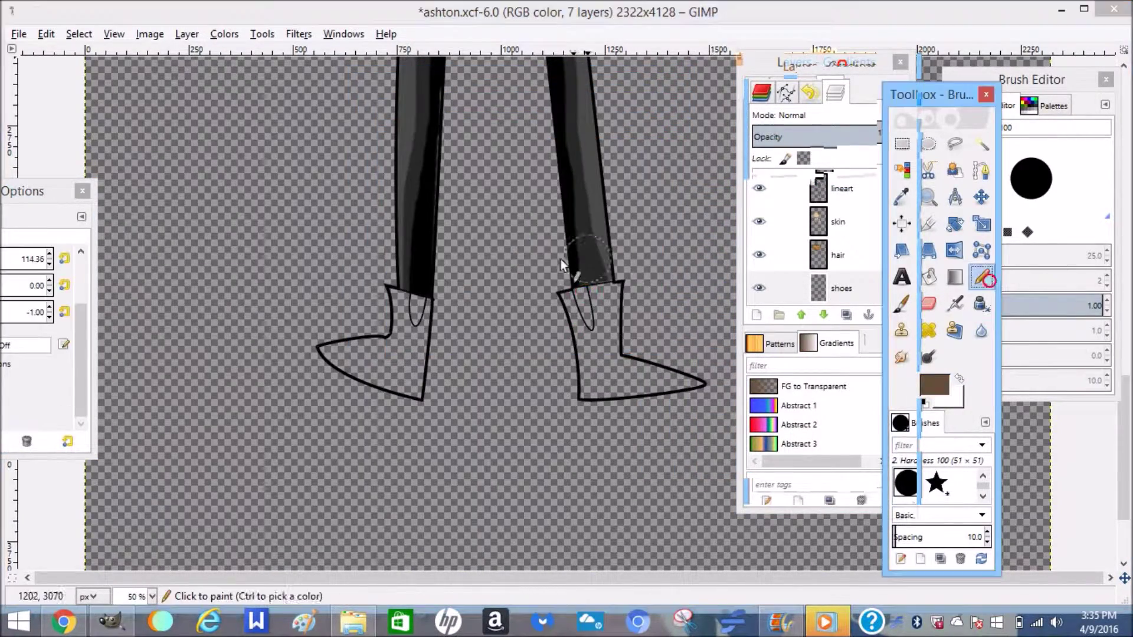
# Paint both boots roughly in brown on the shoes layer with the Pencil at size 114.36
pyautogui.moveTo(560, 259); pyautogui.dragTo(590, 330)
pyautogui.moveTo(584, 278); pyautogui.dragTo(732, 387)
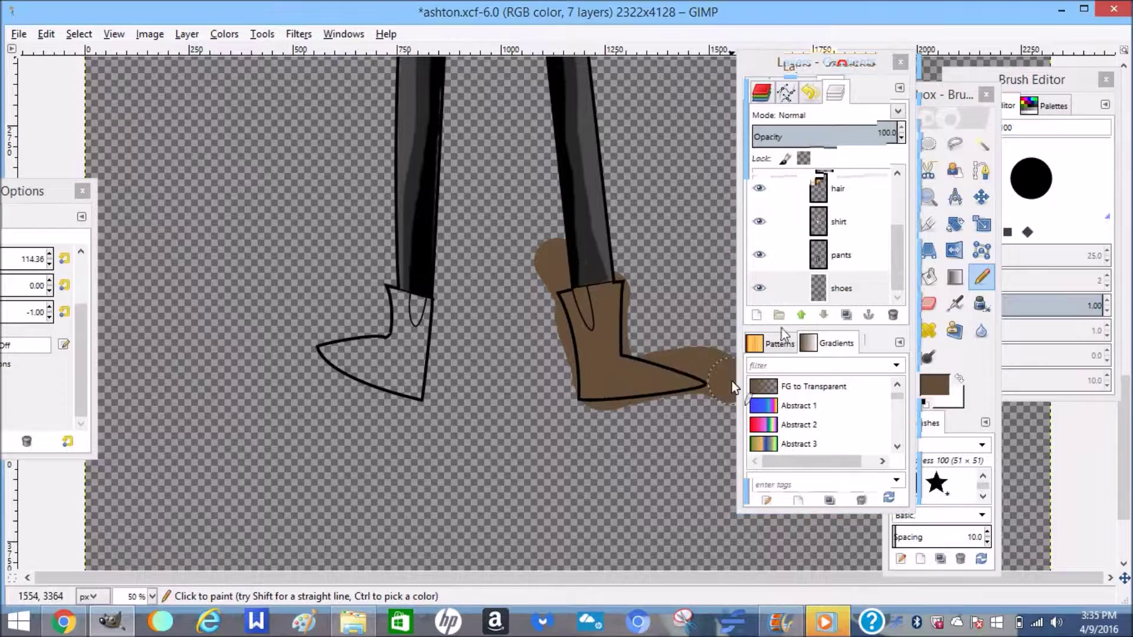
pyautogui.moveTo(391, 278); pyautogui.dragTo(344, 328)
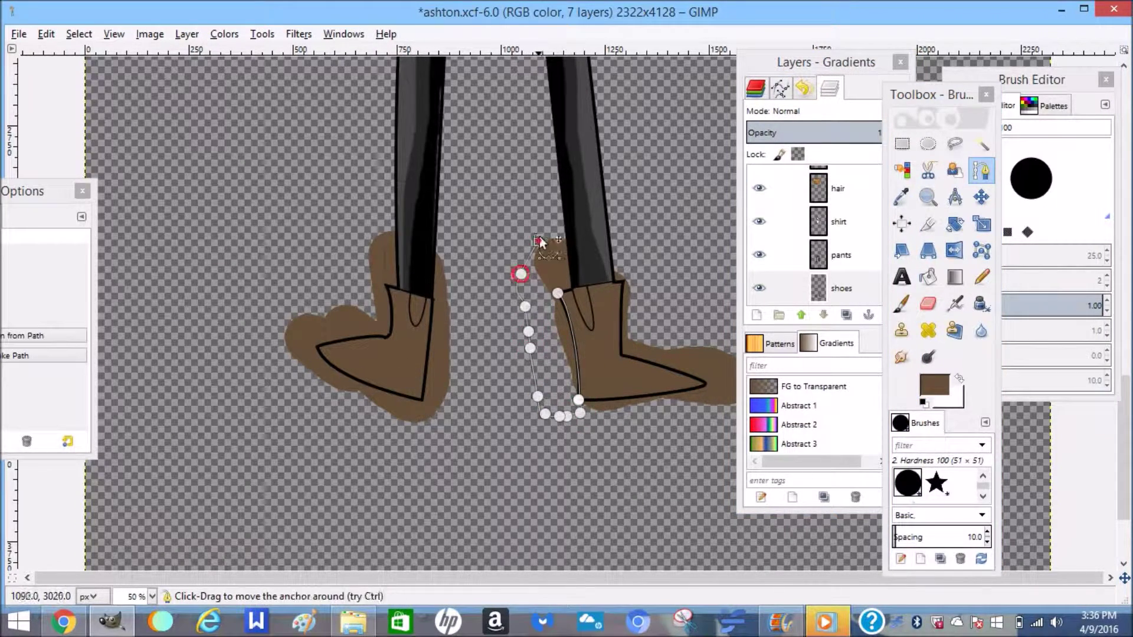
# Erase the brown outside the right boot's outline, using a path selection at its heel and the Eraser at size 90.36
pyautogui.hotkey('shift', 'v')
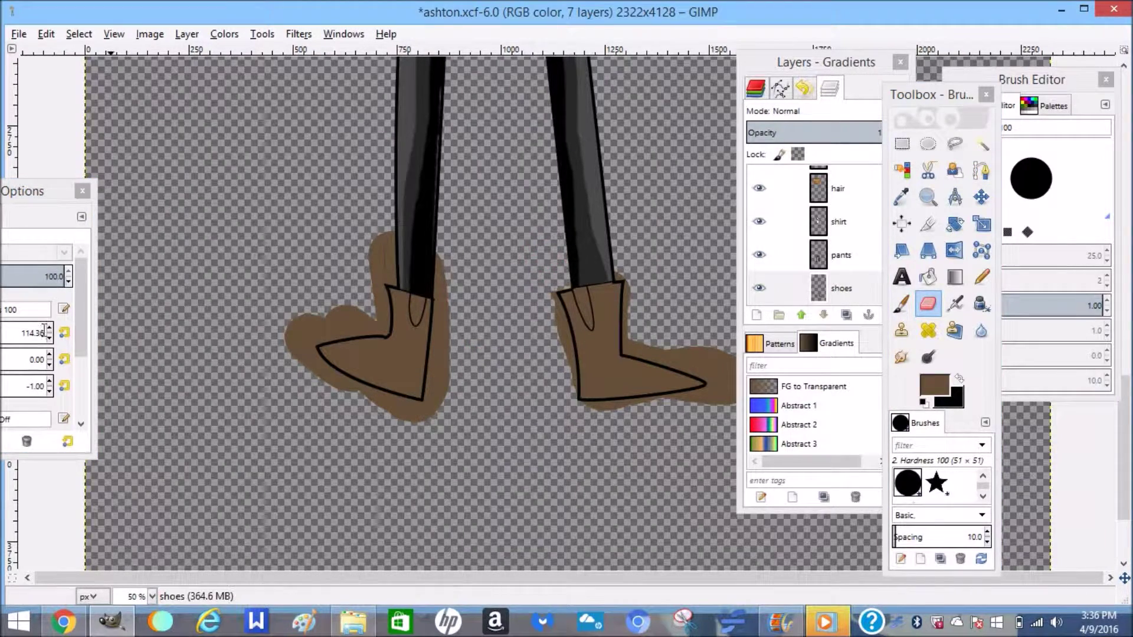
pyautogui.click(49, 338)
pyautogui.moveTo(544, 294); pyautogui.dragTo(551, 327)
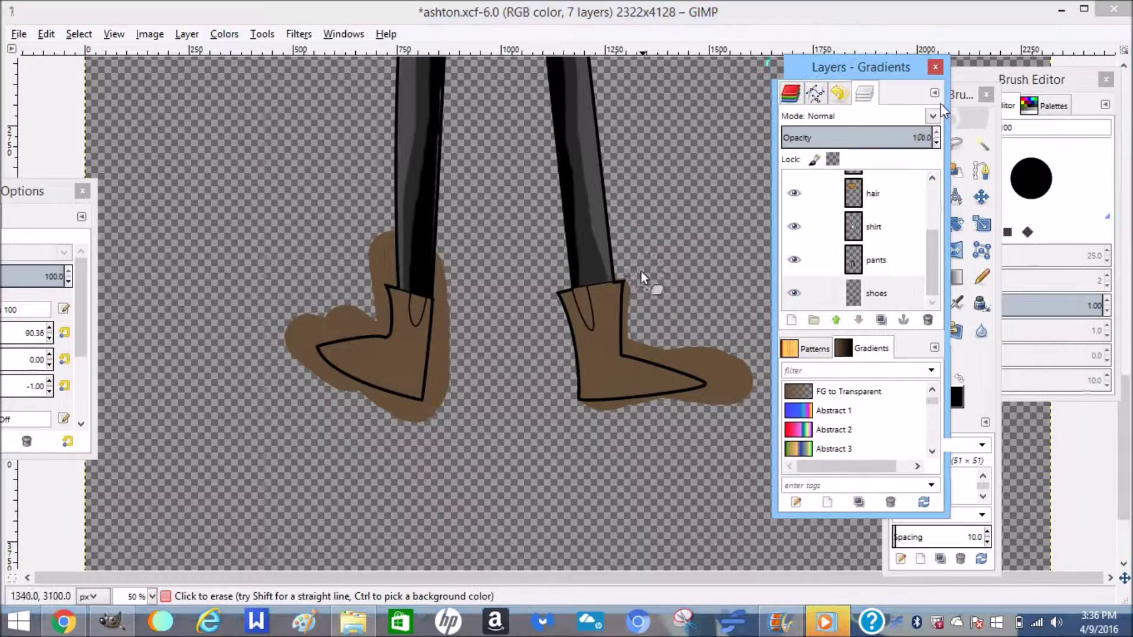
pyautogui.moveTo(640, 271); pyautogui.dragTo(642, 294)
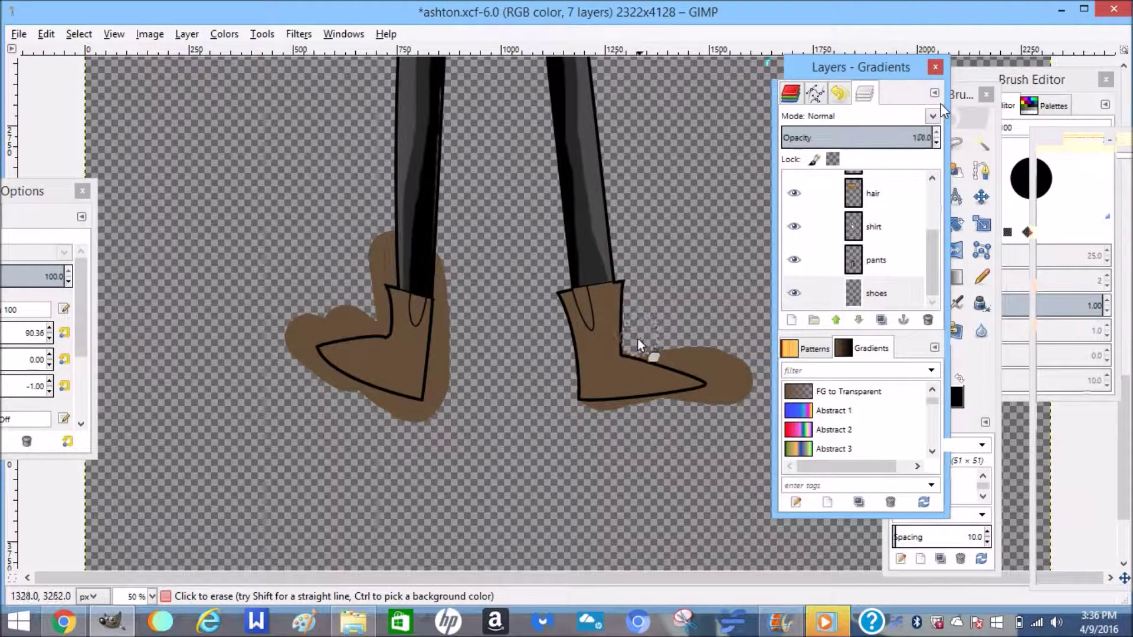
pyautogui.moveTo(661, 338)
pyautogui.mouseDown()
pyautogui.moveTo(724, 373)
pyautogui.moveTo(642, 338)
pyautogui.mouseUp()
pyautogui.moveTo(690, 407); pyautogui.dragTo(711, 403)
# Touch up the right boot with a smaller Pencil and erase the leftover brown beside its ankle
pyautogui.click(981, 277)
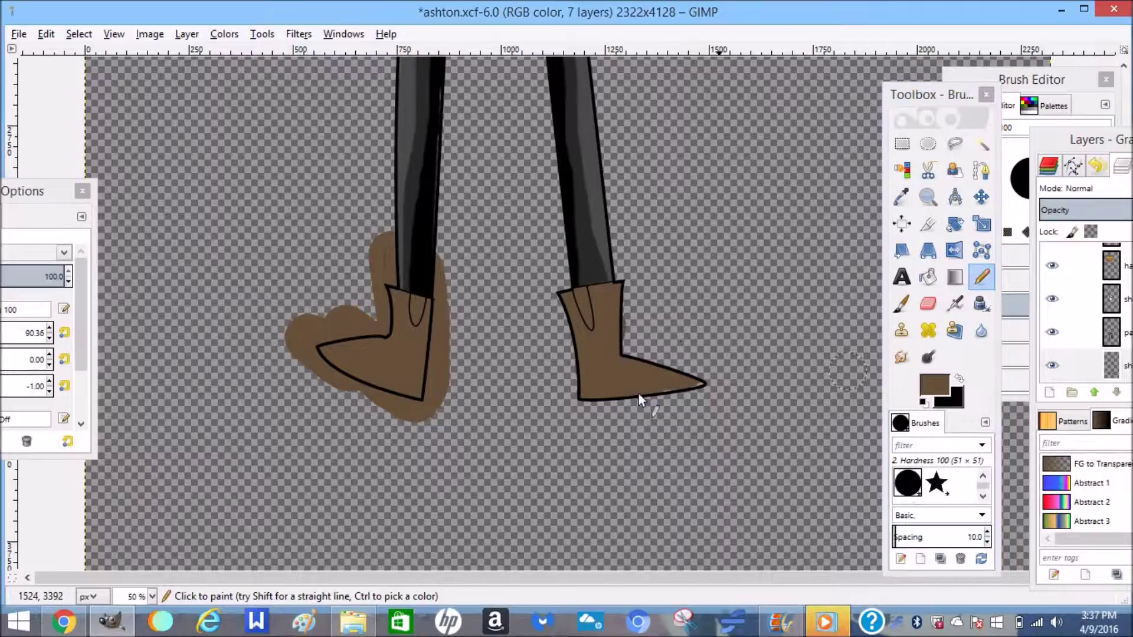
pyautogui.click(49, 338)
pyautogui.moveTo(609, 327); pyautogui.dragTo(638, 381)
pyautogui.click(683, 417)
pyautogui.moveTo(665, 283); pyautogui.dragTo(1, 37)
pyautogui.click(928, 304)
pyautogui.moveTo(630, 306)
pyautogui.mouseDown()
pyautogui.moveTo(636, 349)
pyautogui.moveTo(613, 330)
pyautogui.mouseUp()
pyautogui.click(981, 278)
# Switch to Chrome, search Bing Images for "rule 34 fnaf", and return to GIMP
pyautogui.click(64, 622)
pyautogui.click(310, 34)
pyautogui.write('rule 34 fnaf')
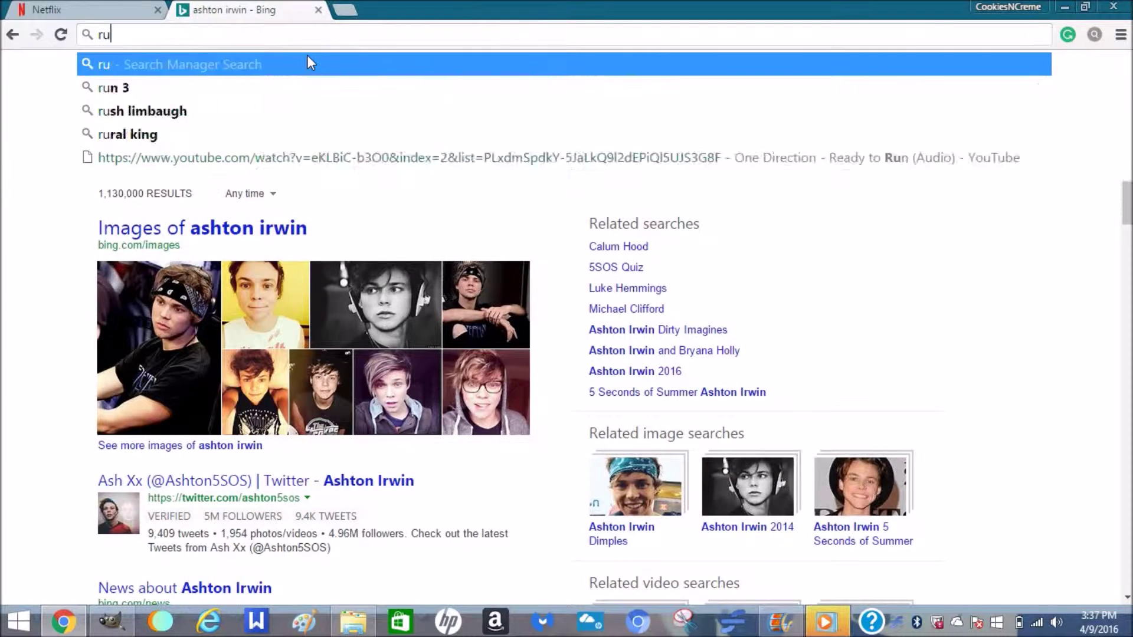
pyautogui.press('Return')
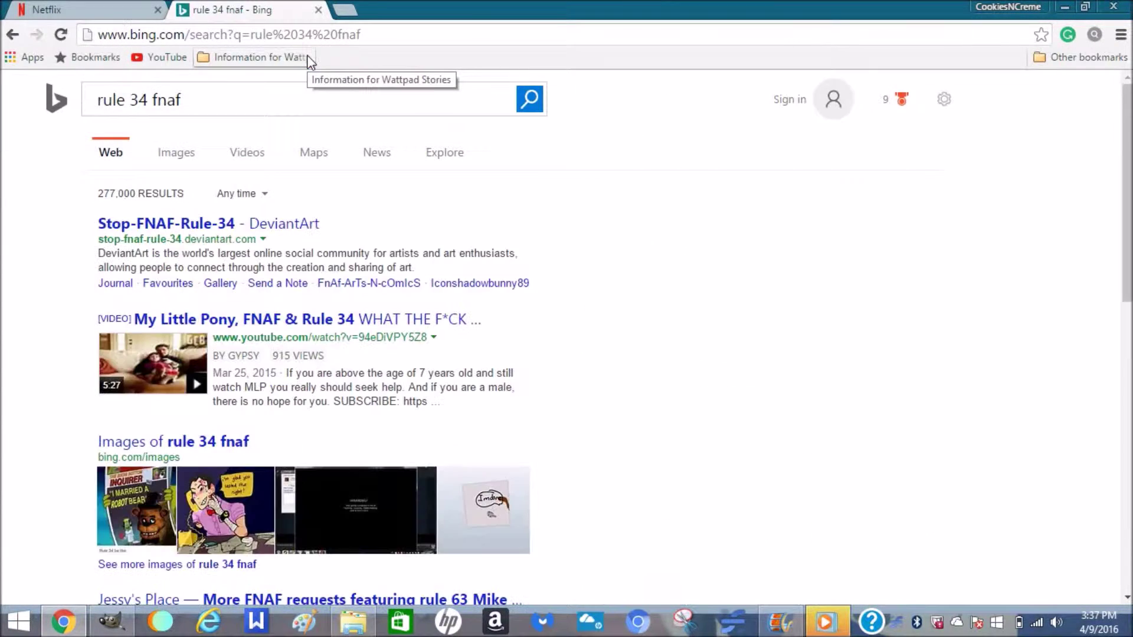
pyautogui.click(166, 152)
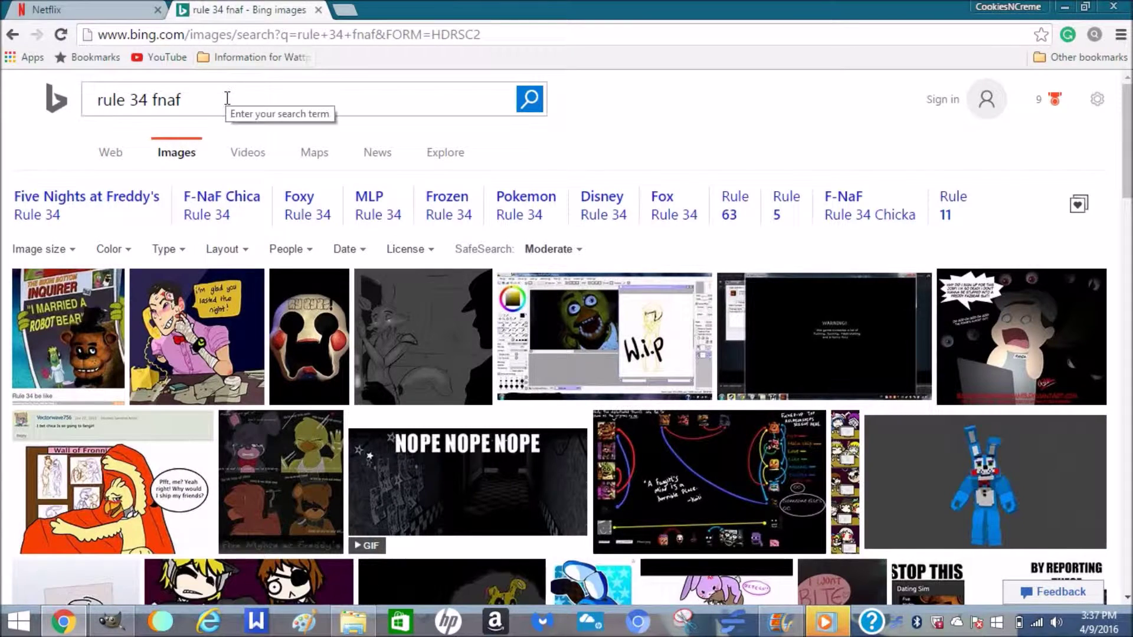
pyautogui.click(121, 626)
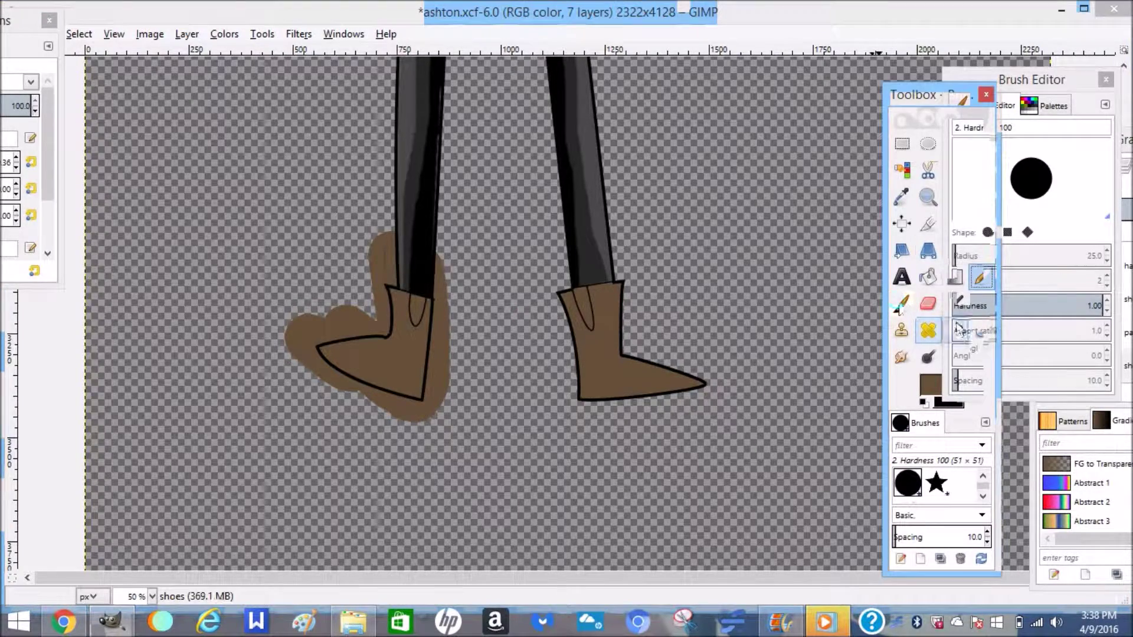
# Erase the brown beyond the left boot's straight heel edge through a path selection, and clear the selection
pyautogui.press('b')
pyautogui.click(434, 252)
pyautogui.click(421, 397)
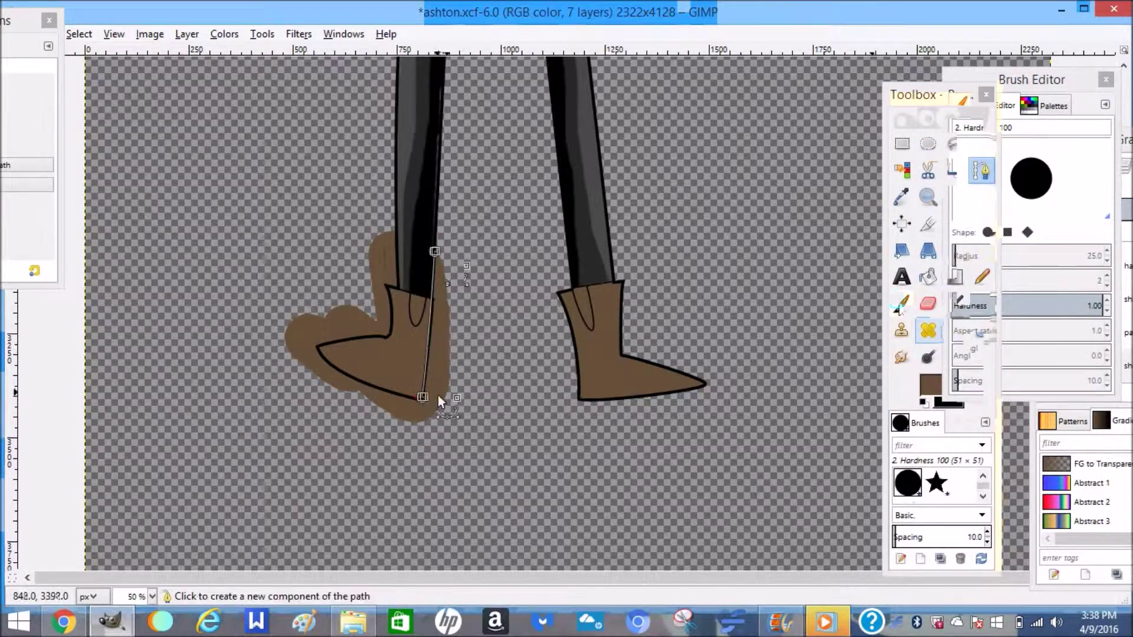
pyautogui.click(27, 165)
pyautogui.click(928, 304)
pyautogui.moveTo(443, 254); pyautogui.dragTo(442, 378)
pyautogui.rightClick(438, 354)
pyautogui.moveTo(473, 401)
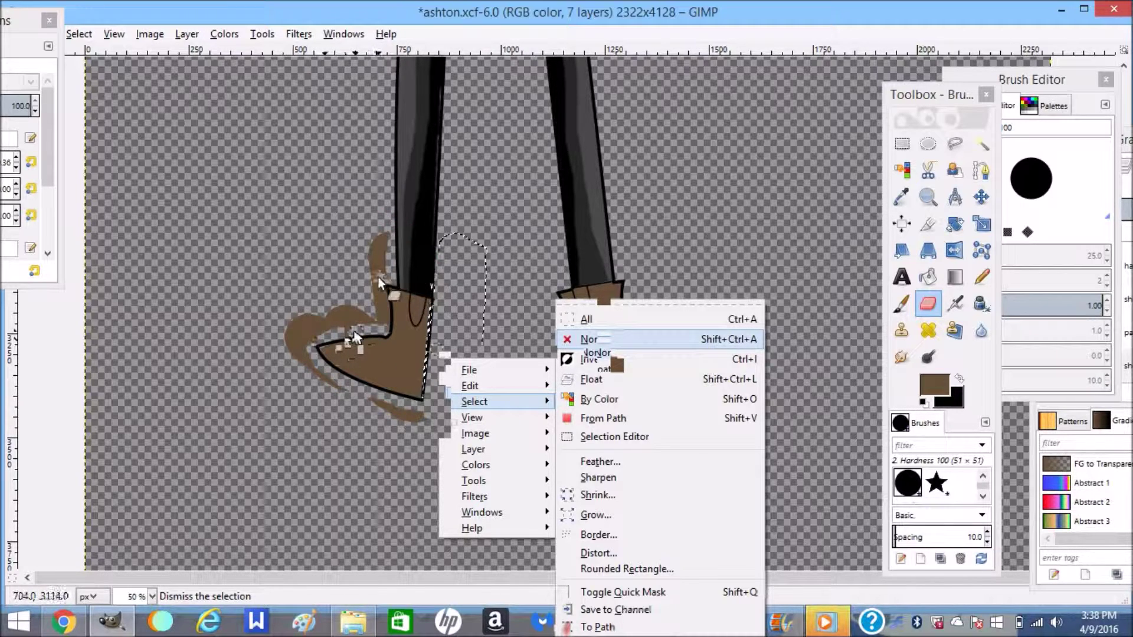
pyautogui.click(596, 339)
# Erase the remaining brown around the left boot's shaft, toe and sole
pyautogui.click(16, 157)
pyautogui.moveTo(382, 236)
pyautogui.mouseDown()
pyautogui.moveTo(377, 276)
pyautogui.moveTo(299, 348)
pyautogui.moveTo(354, 412)
pyautogui.mouseUp()
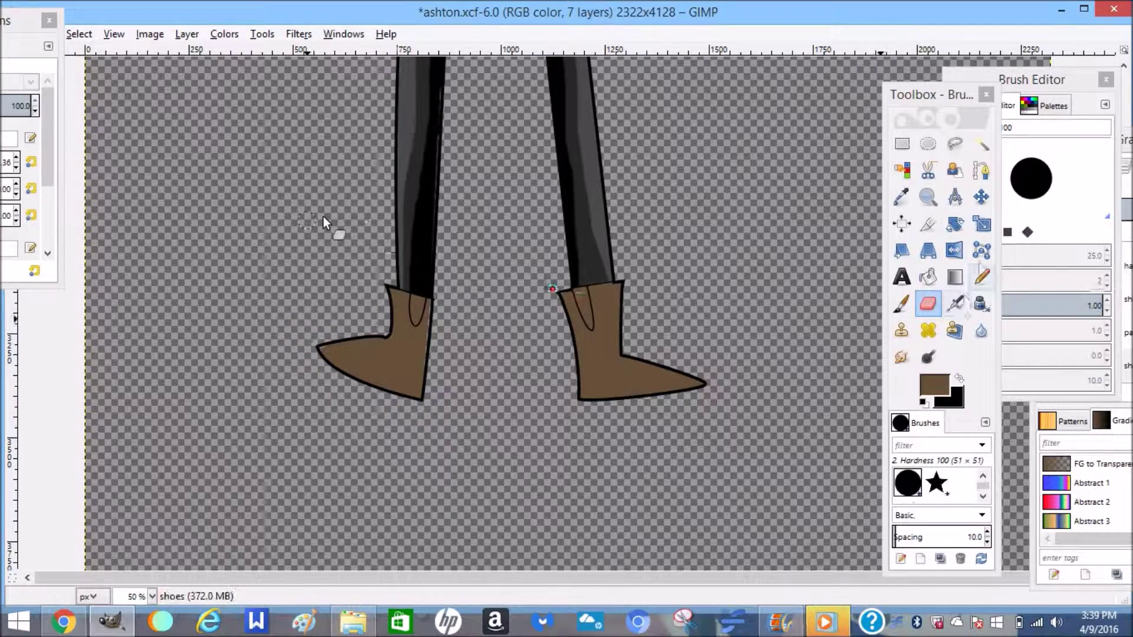
pyautogui.click(981, 278)
pyautogui.hotkey('shift', 'e')
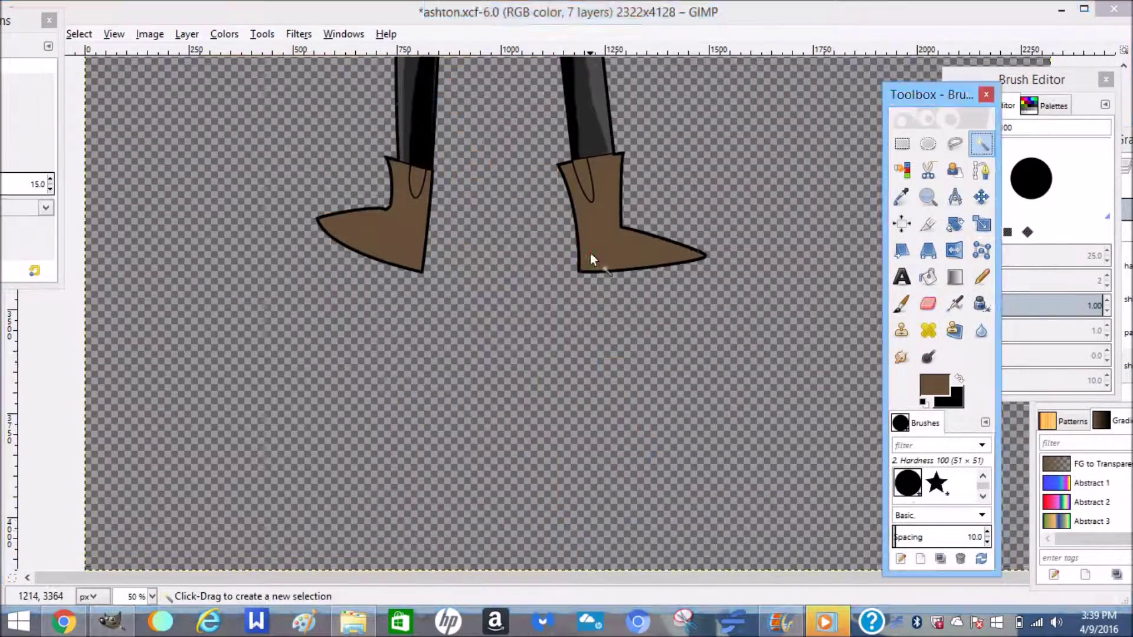
# Dodge the right boot's front edge and toe, burn and blur its back edge, and clear the boot selection
pyautogui.hotkey('shift', 'd')
pyautogui.moveTo(621, 158); pyautogui.dragTo(627, 188)
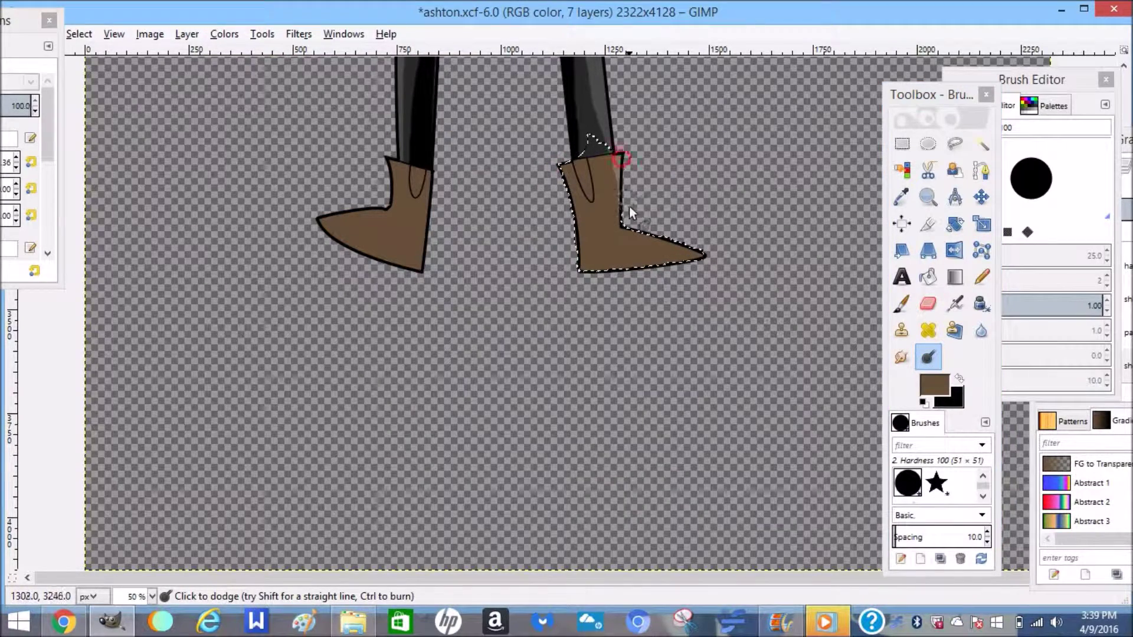
pyautogui.moveTo(637, 232); pyautogui.dragTo(699, 252)
pyautogui.moveTo(31, 22); pyautogui.dragTo(230, 66)
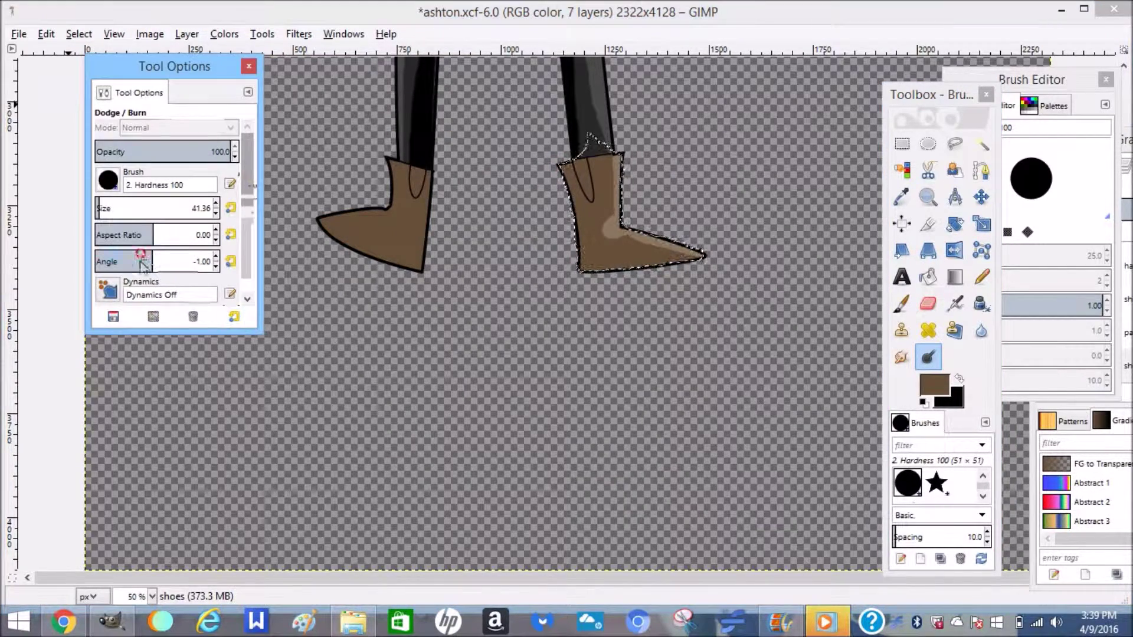
pyautogui.moveTo(247, 166); pyautogui.dragTo(246, 249)
pyautogui.click(114, 208)
pyautogui.moveTo(551, 166); pyautogui.dragTo(562, 178)
pyautogui.click(981, 331)
pyautogui.rightClick(629, 209)
pyautogui.click(773, 258)
# Shade the left boot with dodged highlights along its front and burned shadows along the heel and sole
pyautogui.click(927, 357)
pyautogui.scroll(-2, 152, 256)
pyautogui.click(138, 272)
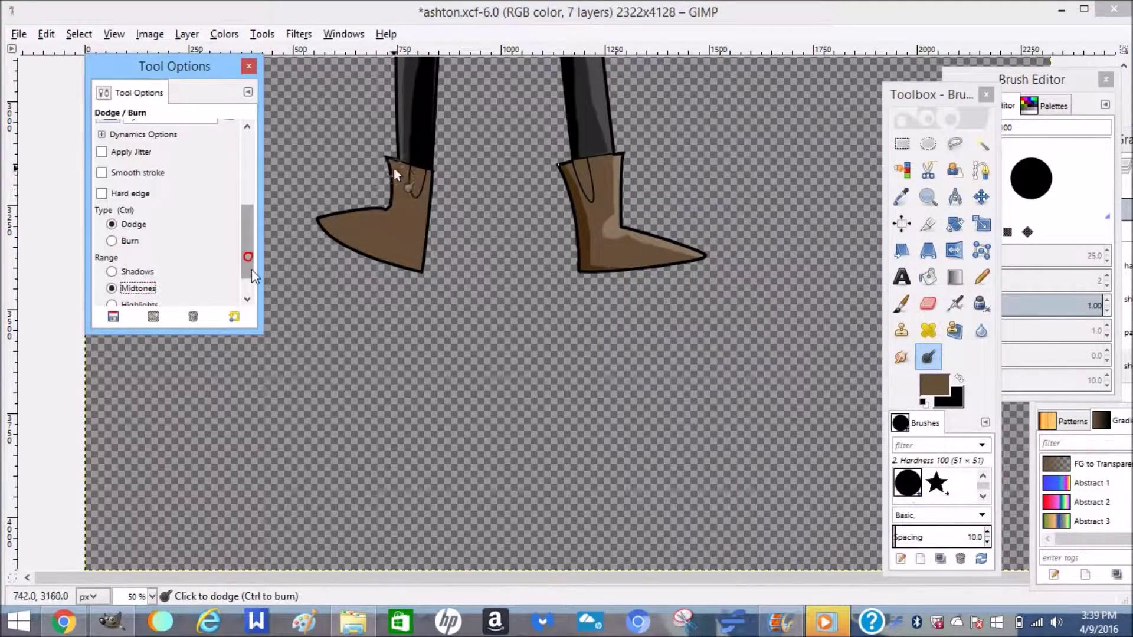
pyautogui.moveTo(422, 177); pyautogui.dragTo(412, 271)
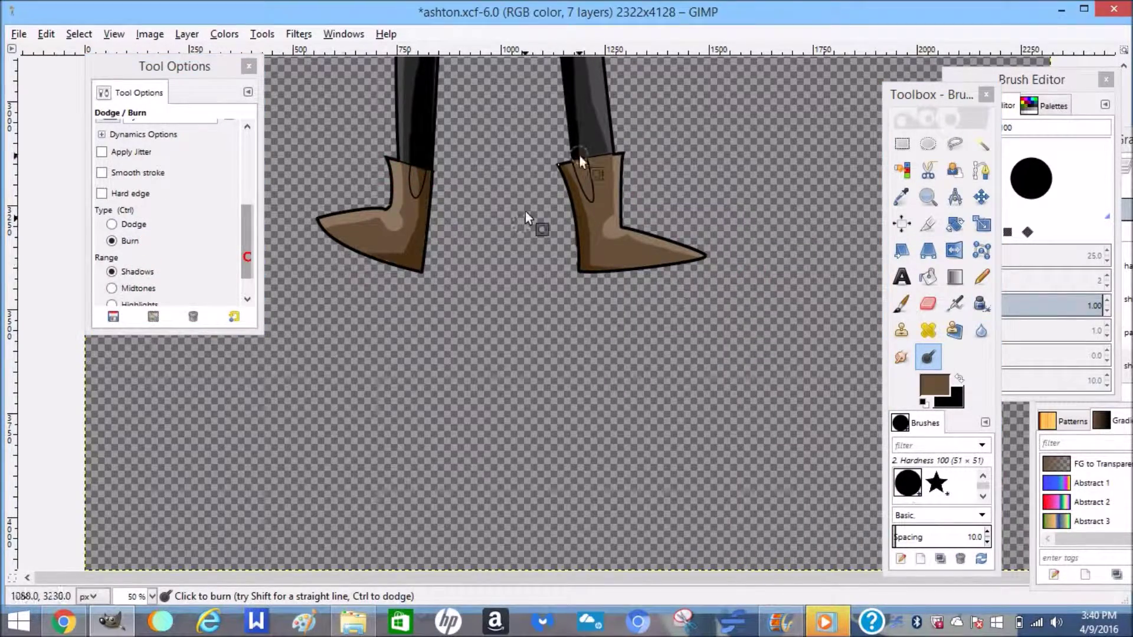
pyautogui.scroll(7, 527, 219)
pyautogui.click(118, 225)
pyautogui.click(133, 289)
# Zoom out to the whole figure and add a transparent layer named "bkg" beneath the shoes layer
pyautogui.click(928, 197)
pyautogui.click(136, 176)
pyautogui.doubleClick(325, 248)
pyautogui.doubleClick(326, 248)
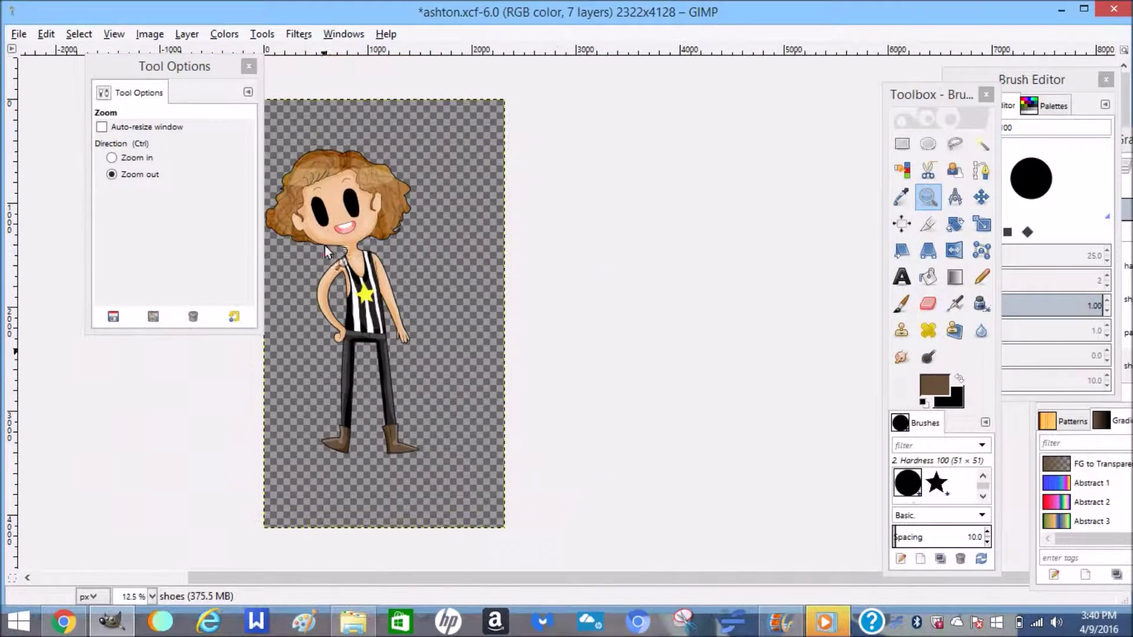
pyautogui.click(1128, 145)
pyautogui.moveTo(1054, 142); pyautogui.dragTo(704, 106)
pyautogui.click(699, 356)
pyautogui.write('bkg')
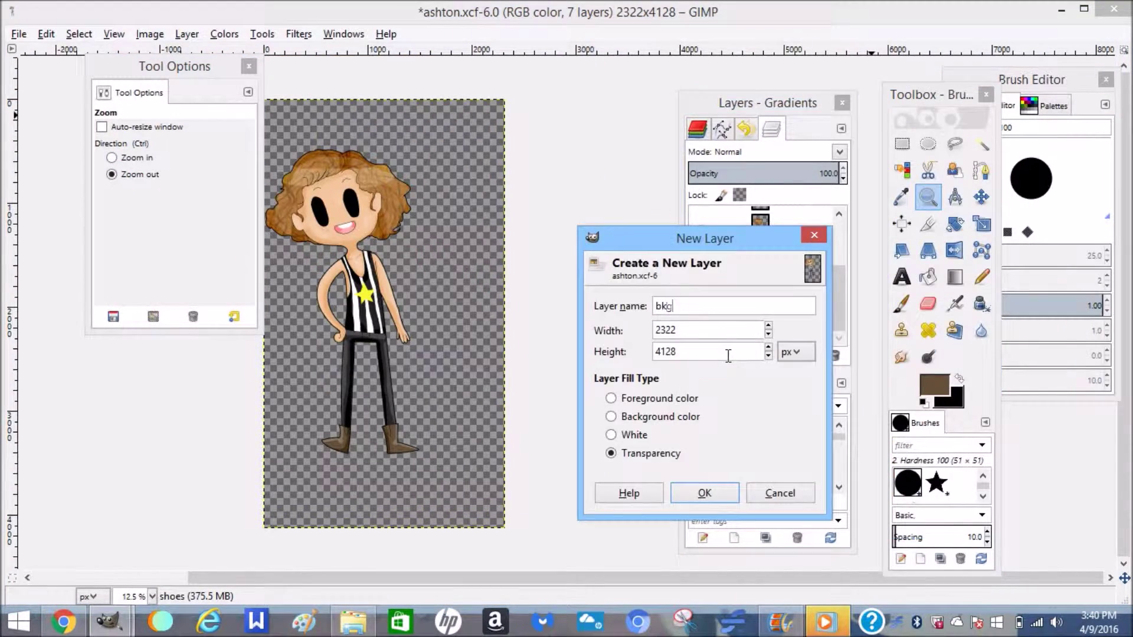
pyautogui.click(718, 492)
# Set the foreground colour to white and fill the bkg layer with it
pyautogui.click(934, 384)
pyautogui.click(555, 285)
pyautogui.click(564, 326)
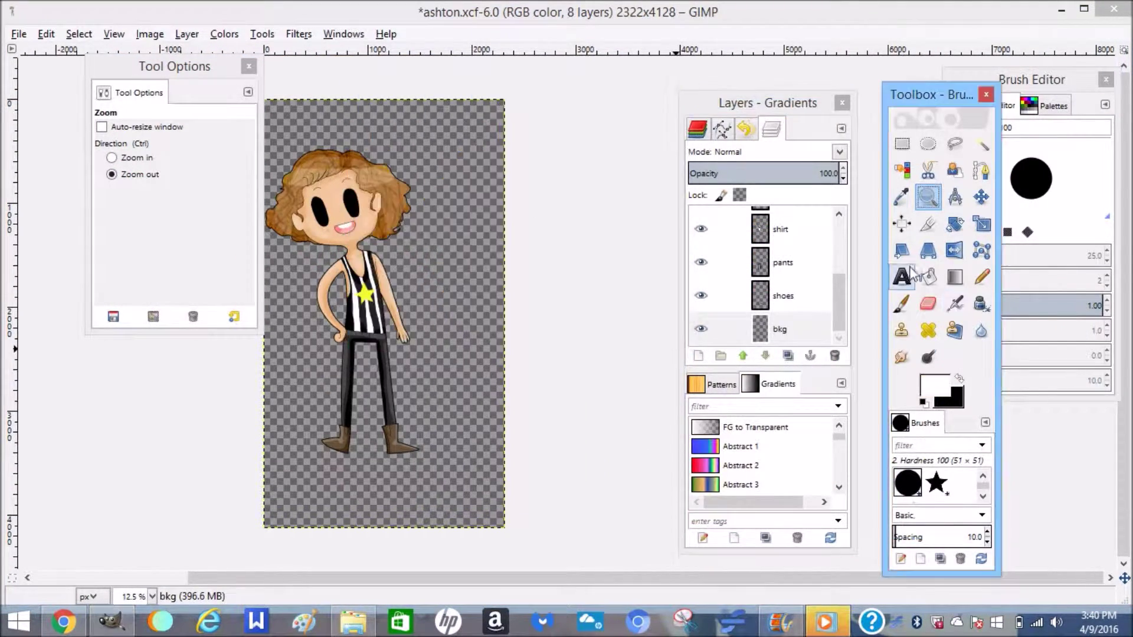
pyautogui.click(928, 277)
pyautogui.click(374, 331)
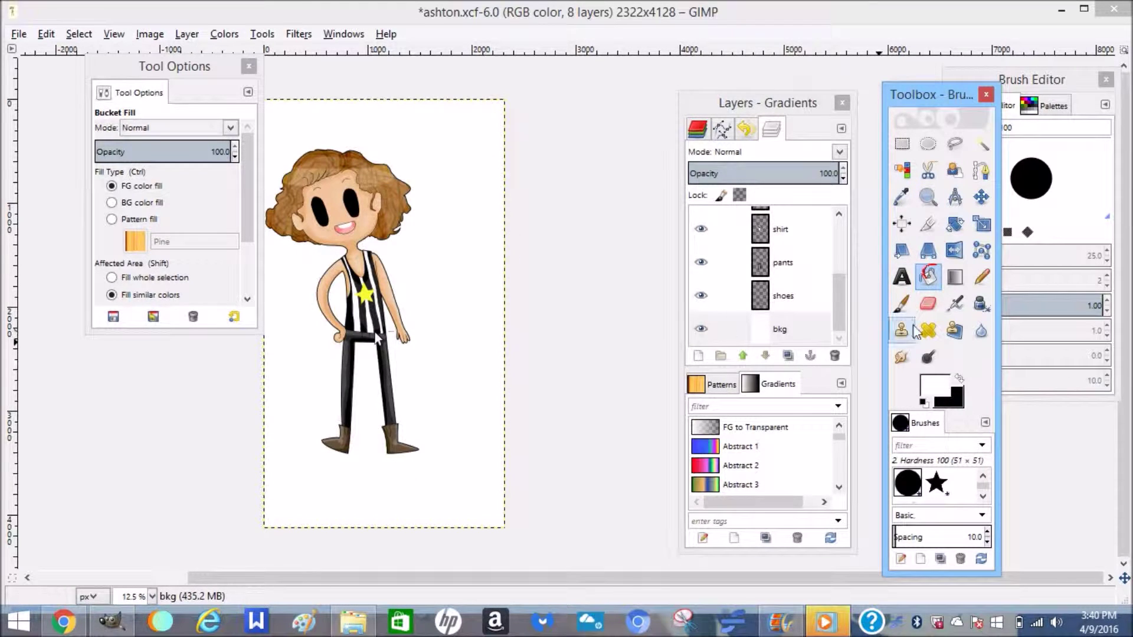
# Paint a bright yellow circle behind the character's torso and right-hand arm through an elliptical selection
pyautogui.click(934, 385)
pyautogui.click(625, 287)
pyautogui.click(572, 326)
pyautogui.click(982, 275)
pyautogui.click(927, 143)
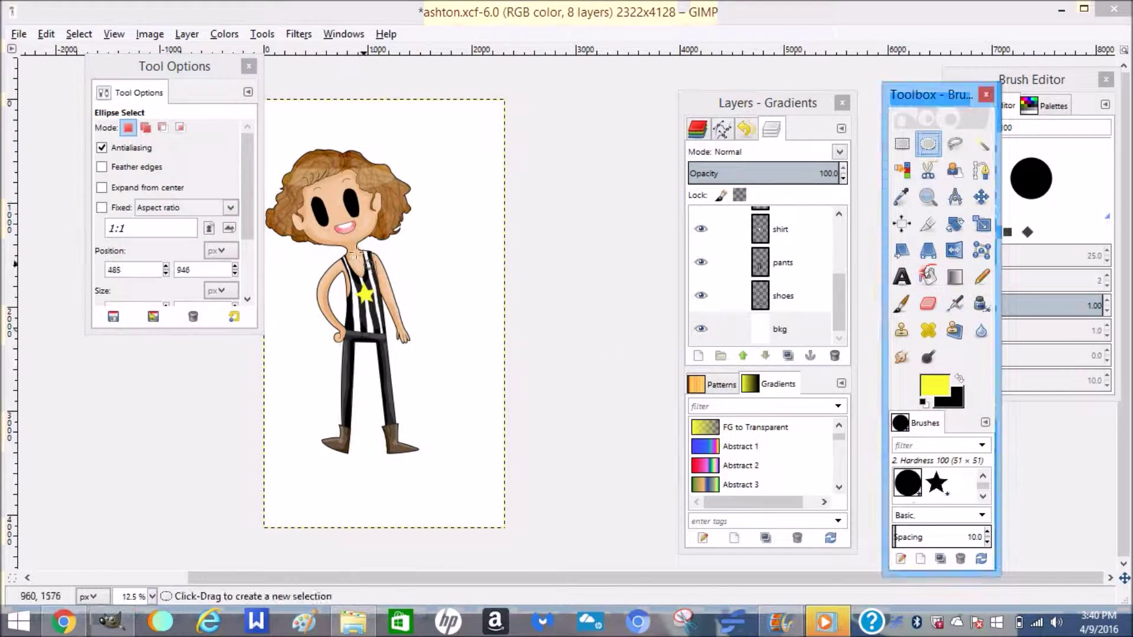
pyautogui.moveTo(352, 248); pyautogui.dragTo(441, 334)
pyautogui.click(982, 276)
pyautogui.moveTo(417, 295)
pyautogui.mouseDown()
pyautogui.moveTo(382, 337)
pyautogui.moveTo(407, 263)
pyautogui.mouseUp()
# Paint a darker yellow circle behind the waist, using an elliptical selection and the Pencil at size 442.40
pyautogui.click(934, 384)
pyautogui.click(617, 131)
pyautogui.click(619, 134)
pyautogui.click(620, 152)
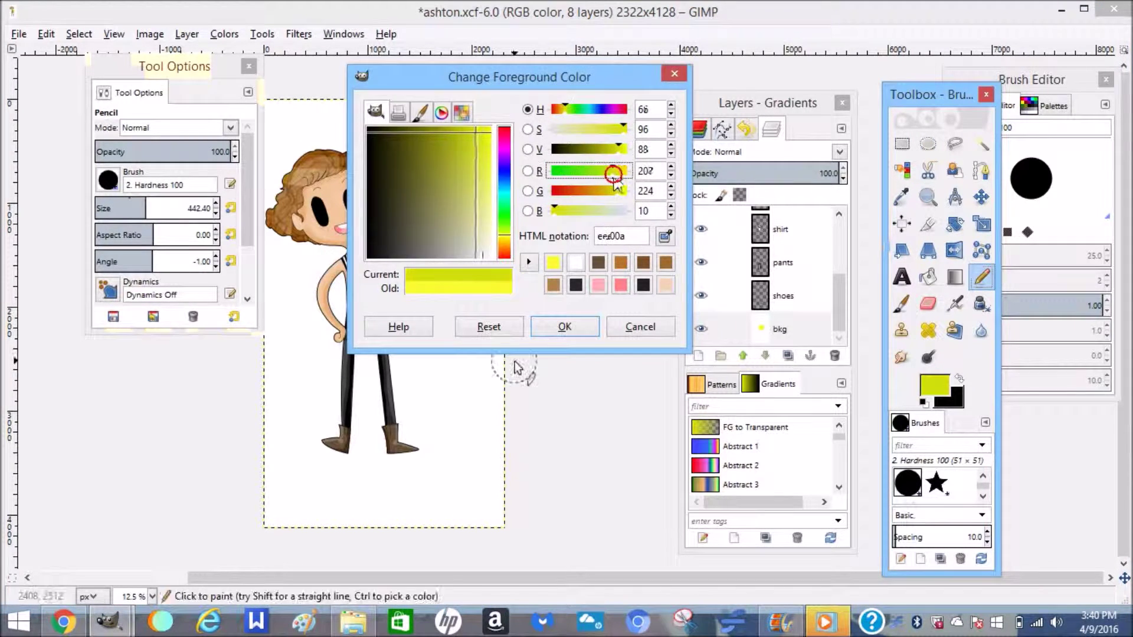
pyautogui.click(549, 327)
pyautogui.click(927, 143)
pyautogui.moveTo(324, 288); pyautogui.dragTo(416, 376)
pyautogui.click(982, 276)
pyautogui.moveTo(407, 333); pyautogui.dragTo(374, 321)
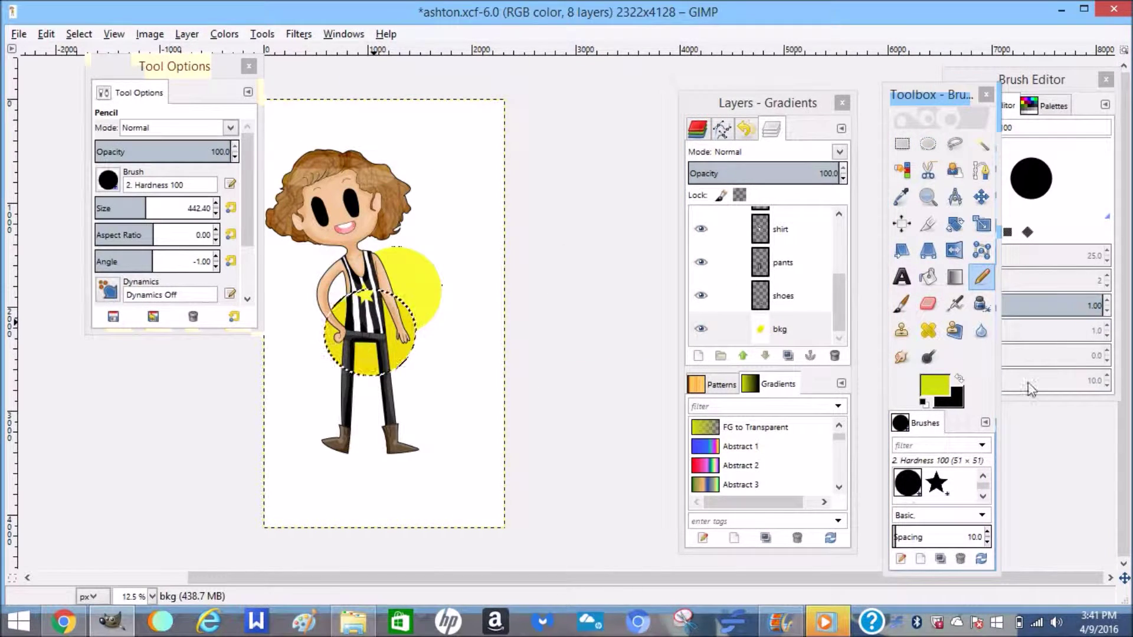
# Paint a pale yellow circle behind the bent left-hand arm through an elliptical selection
pyautogui.click(934, 384)
pyautogui.click(407, 130)
pyautogui.click(565, 327)
pyautogui.click(927, 144)
pyautogui.moveTo(400, 322); pyautogui.dragTo(396, 333)
pyautogui.moveTo(315, 251)
pyautogui.mouseDown()
pyautogui.moveTo(303, 243)
pyautogui.moveTo(384, 303)
pyautogui.mouseUp()
pyautogui.click(986, 276)
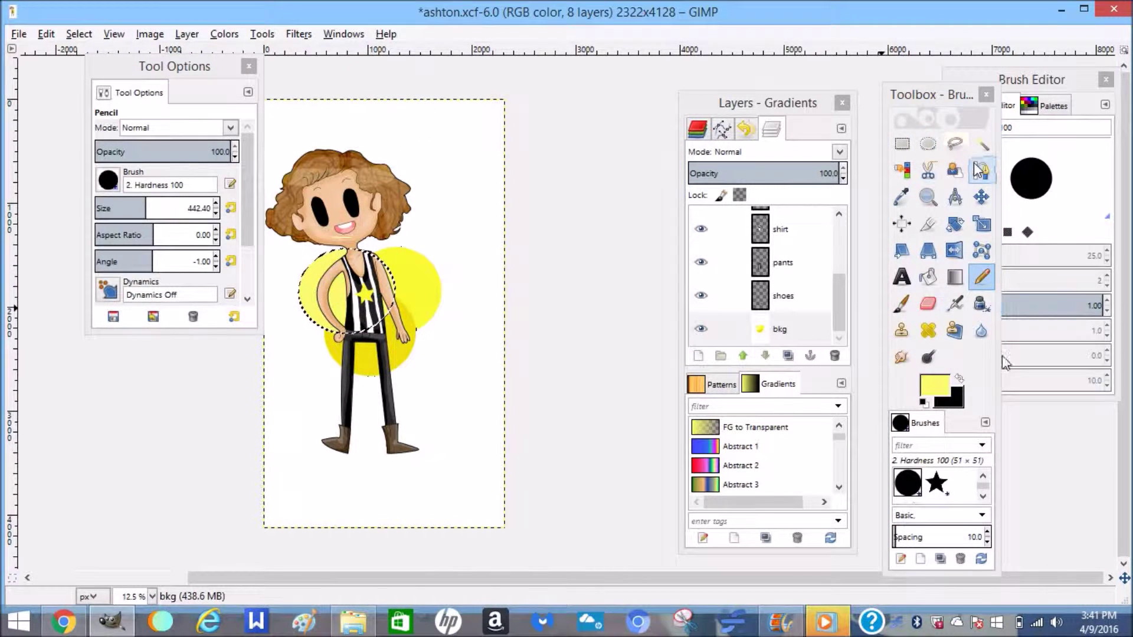
# Change the foreground to a mustard yellow and paint an elliptical patch of it behind the chin and shoulders
pyautogui.click(928, 143)
pyautogui.click(934, 386)
pyautogui.click(620, 171)
pyautogui.click(620, 191)
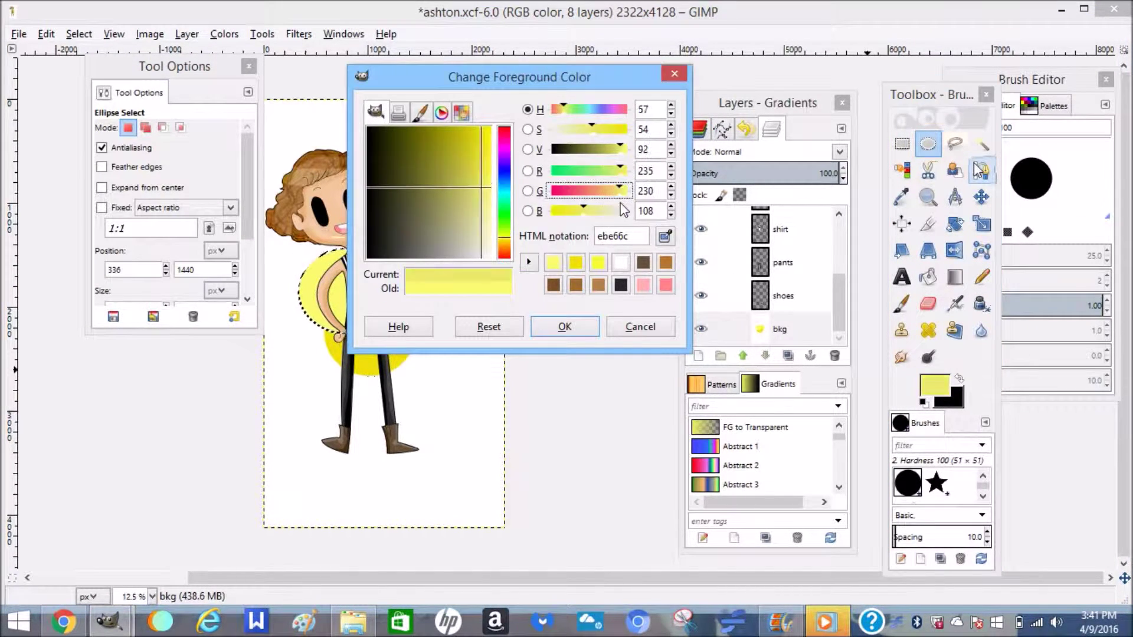
pyautogui.click(614, 191)
pyautogui.click(565, 326)
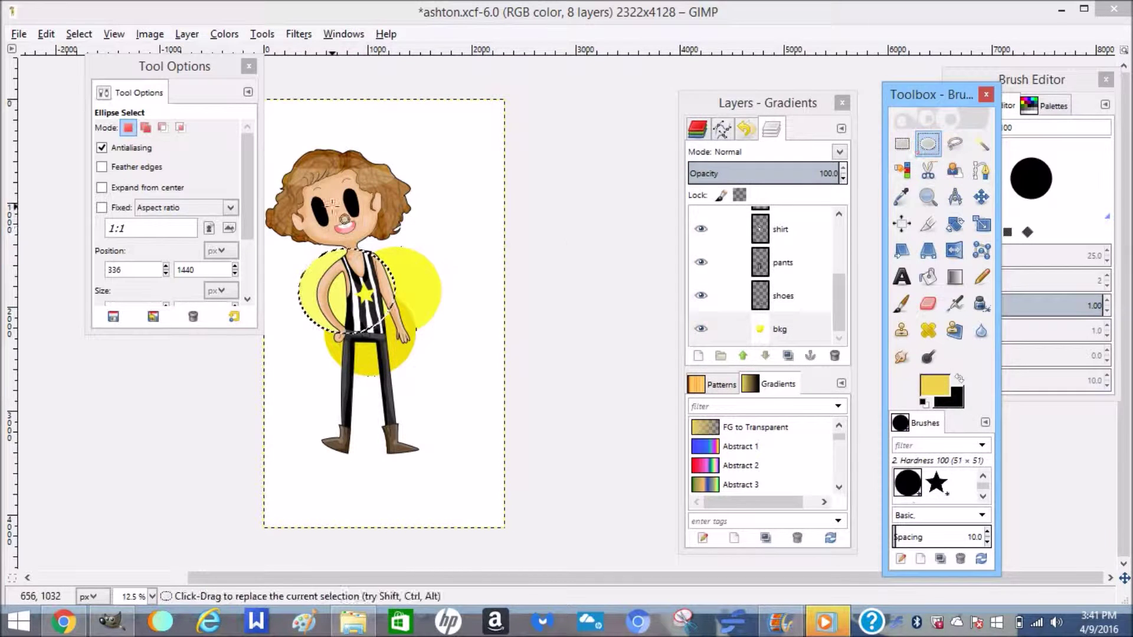
pyautogui.moveTo(361, 216); pyautogui.dragTo(419, 301)
pyautogui.moveTo(361, 219); pyautogui.dragTo(332, 211)
pyautogui.click(981, 277)
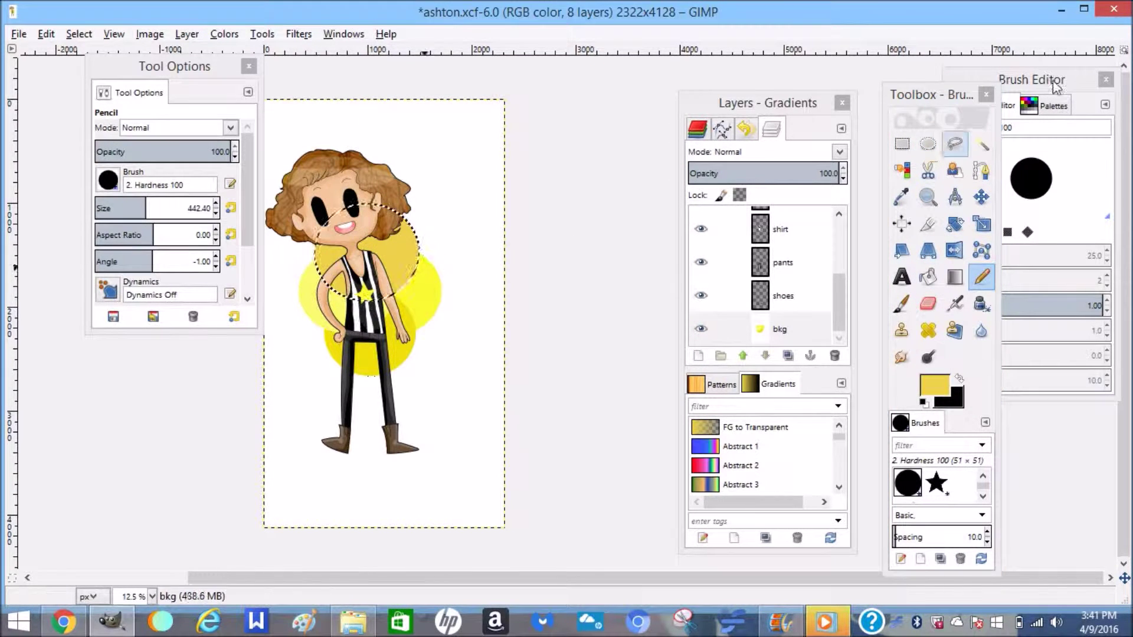
# Pick the darker yellow from the lower circle and add the text "ASHTON" beside the character's shoulder
pyautogui.click(901, 197)
pyautogui.click(406, 344)
pyautogui.click(901, 277)
pyautogui.moveTo(425, 223); pyautogui.dragTo(558, 282)
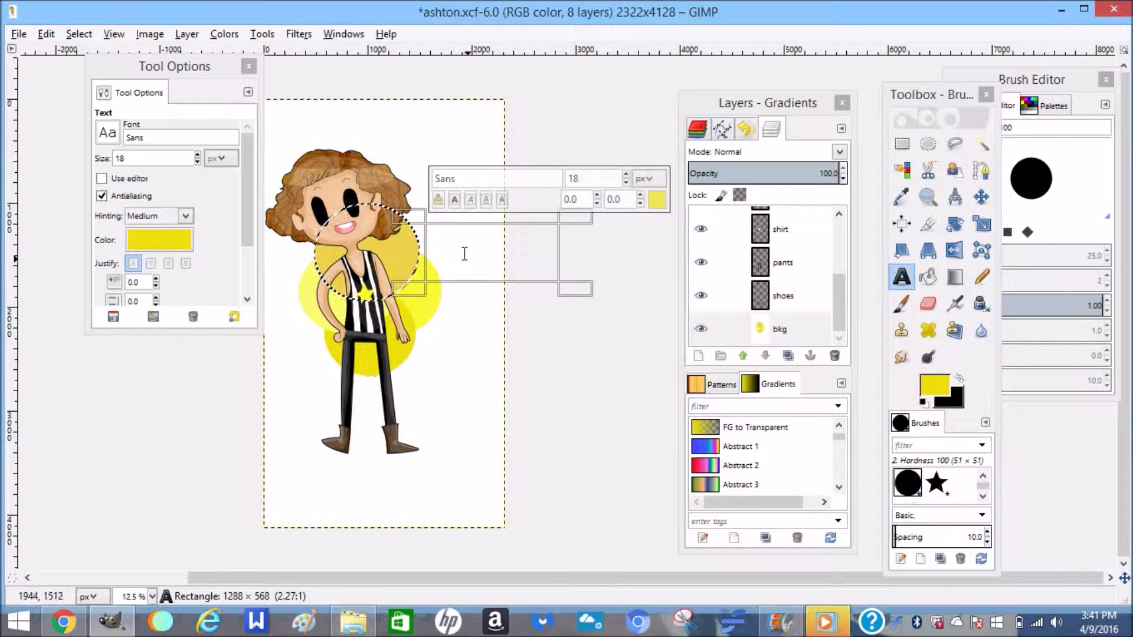
pyautogui.write('ASHTON')
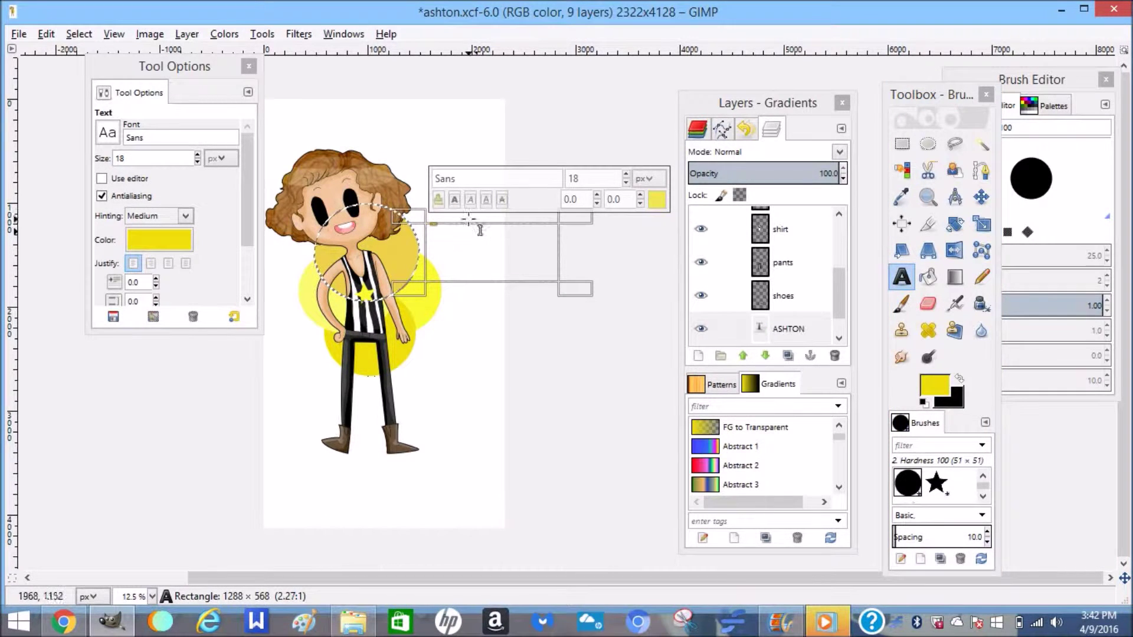
# Set the ASHTON text to the Bebas Neue font at 212 px with 41.0 letter spacing
pyautogui.click(626, 176)
pyautogui.moveTo(413, 221); pyautogui.dragTo(399, 214)
pyautogui.click(108, 133)
pyautogui.moveTo(243, 299); pyautogui.dragTo(251, 160)
pyautogui.click(150, 167)
pyautogui.moveTo(389, 210); pyautogui.dragTo(407, 211)
pyautogui.click(629, 167)
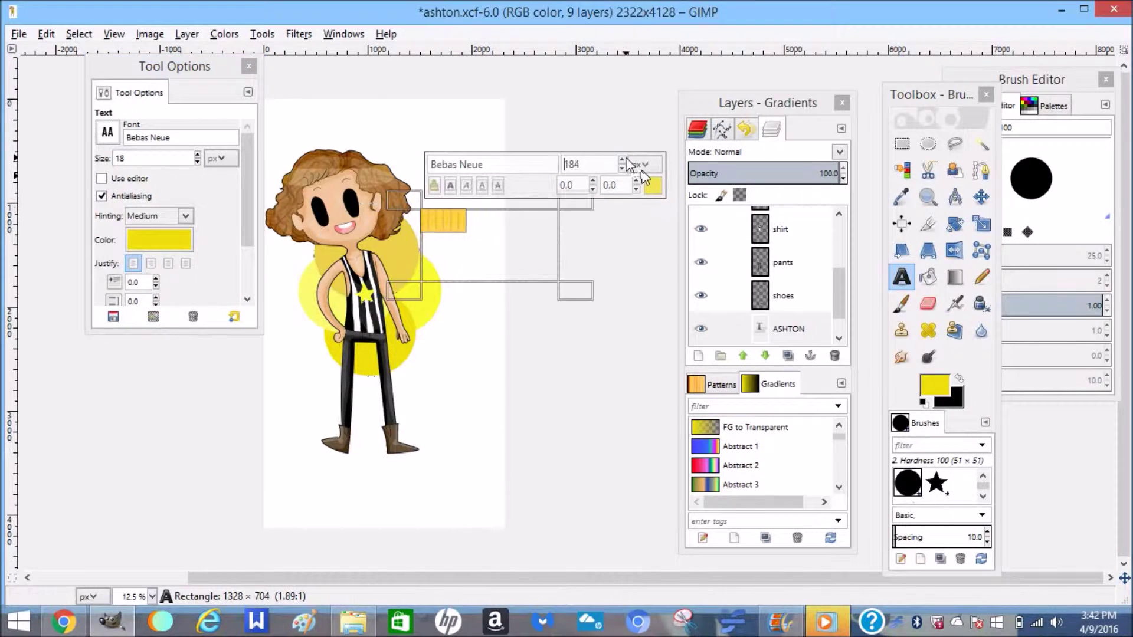
pyautogui.click(623, 160)
pyautogui.click(458, 221)
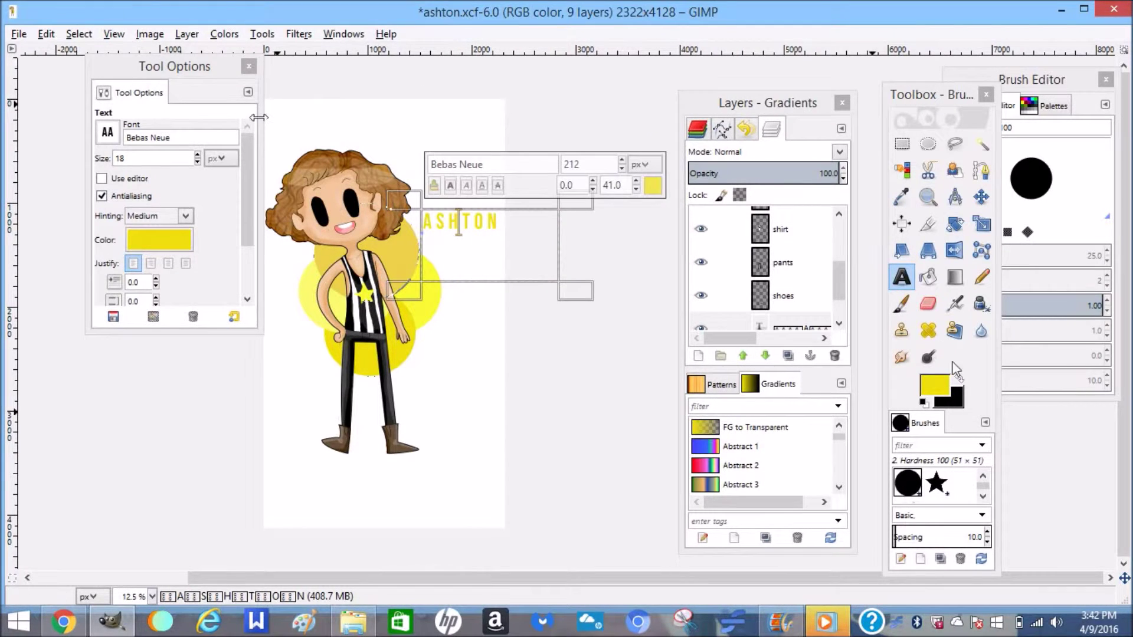
pyautogui.click(928, 197)
pyautogui.click(112, 157)
pyautogui.doubleClick(387, 295)
pyautogui.click(112, 175)
pyautogui.doubleClick(396, 292)
pyautogui.rightClick(388, 291)
pyautogui.click(873, 535)
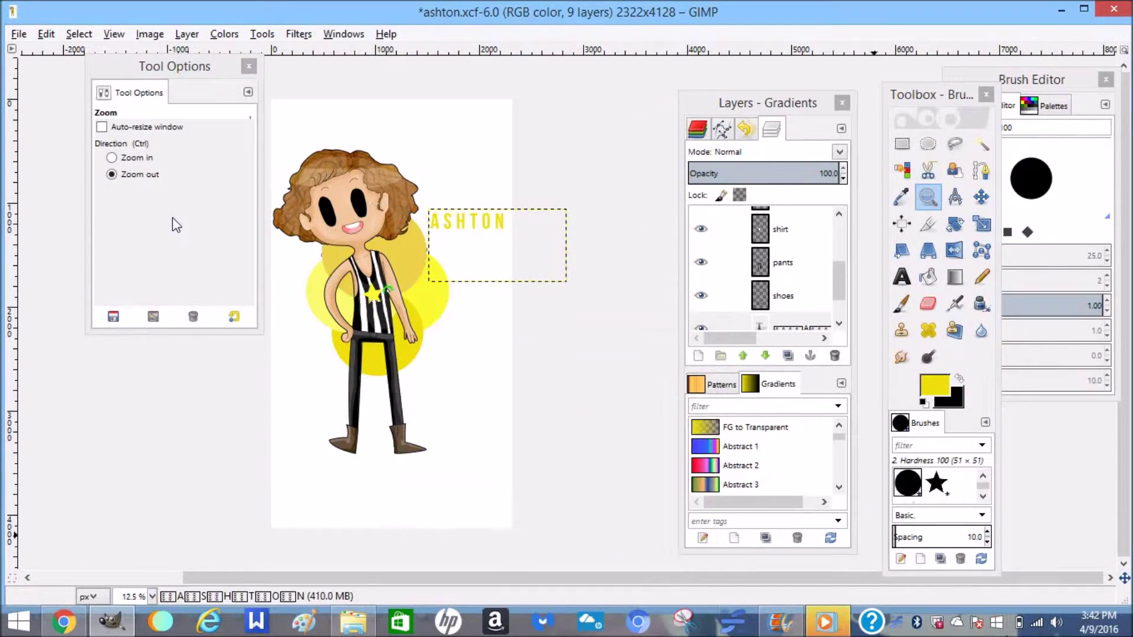